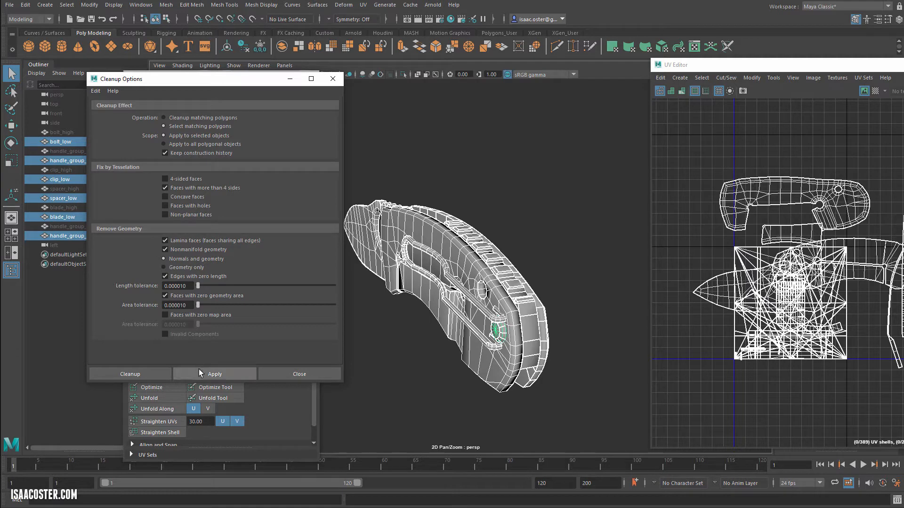
Step: Check all low-poly knife parts and the spacer alone for bad geometry using Cleanup set to select matching polygons
{"action": "left_click", "coordinate": [200, 372]}
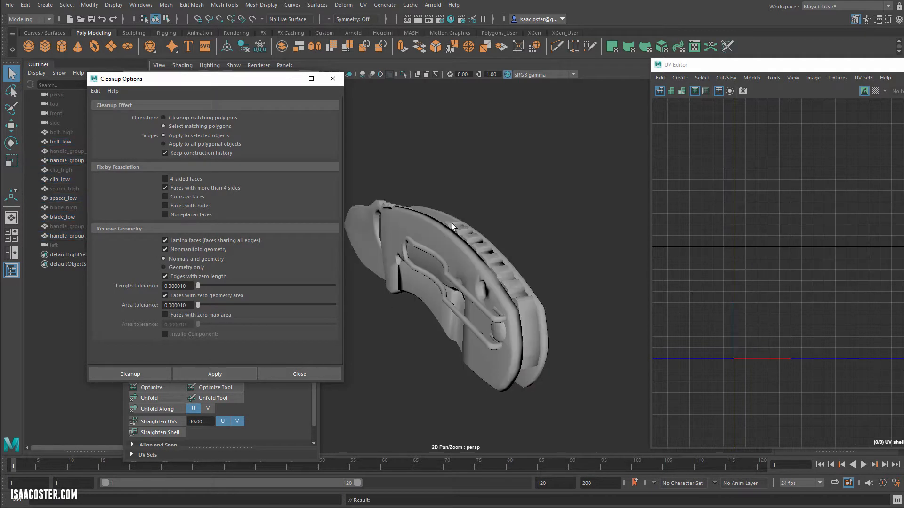
{"action": "left_click_drag", "start_coordinate": [451, 224], "coordinate": [478, 258], "text": "alt"}
{"action": "left_click_drag", "start_coordinate": [536, 273], "coordinate": [454, 275], "text": "alt"}
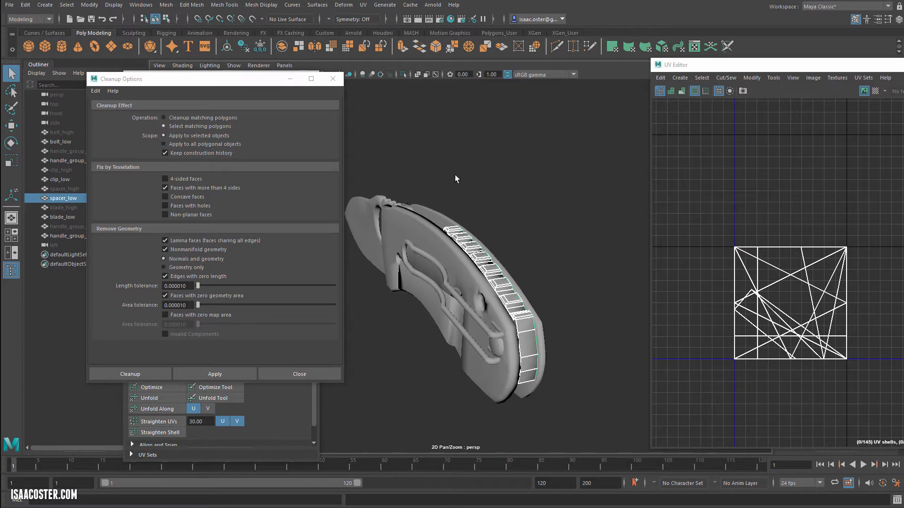
{"action": "left_click", "coordinate": [195, 374]}
{"action": "left_click_drag", "start_coordinate": [497, 238], "coordinate": [476, 276], "text": "alt"}
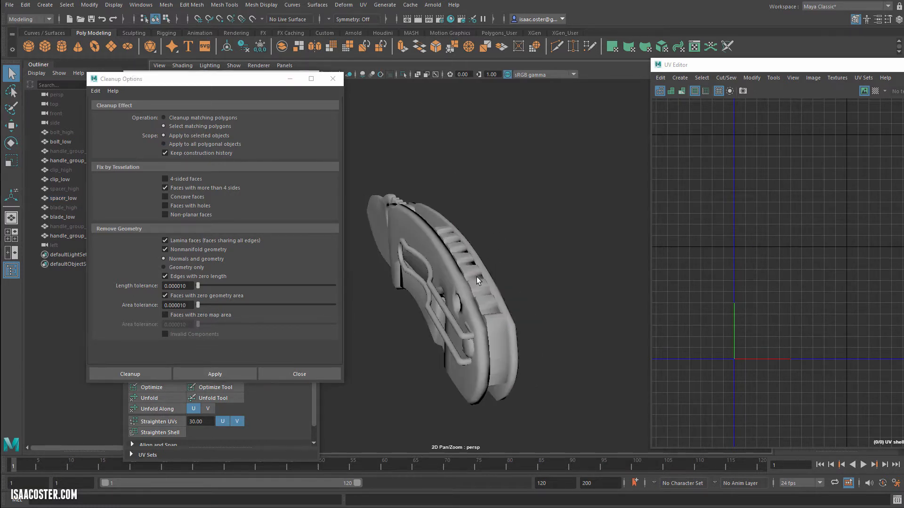
Step: Hide every object except spacer_low so that the spacer is isolated in the viewport
{"action": "left_click_drag", "start_coordinate": [525, 227], "coordinate": [536, 228], "text": "alt"}
{"action": "left_click", "coordinate": [123, 5]}
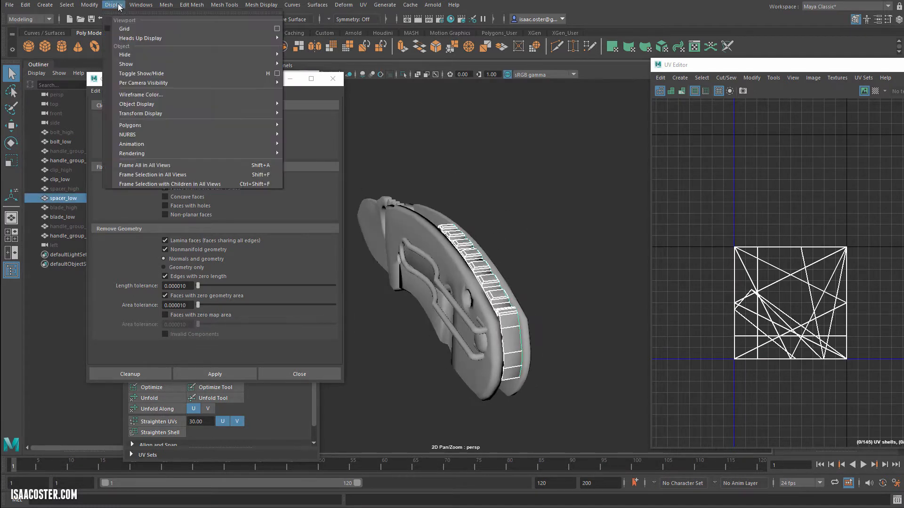
{"action": "mouse_move", "coordinate": [130, 57]}
{"action": "left_click", "coordinate": [370, 67]}
{"action": "left_click_drag", "start_coordinate": [459, 168], "coordinate": [544, 193], "text": "alt"}
{"action": "right_click_drag", "start_coordinate": [543, 192], "coordinate": [549, 188], "text": "alt"}
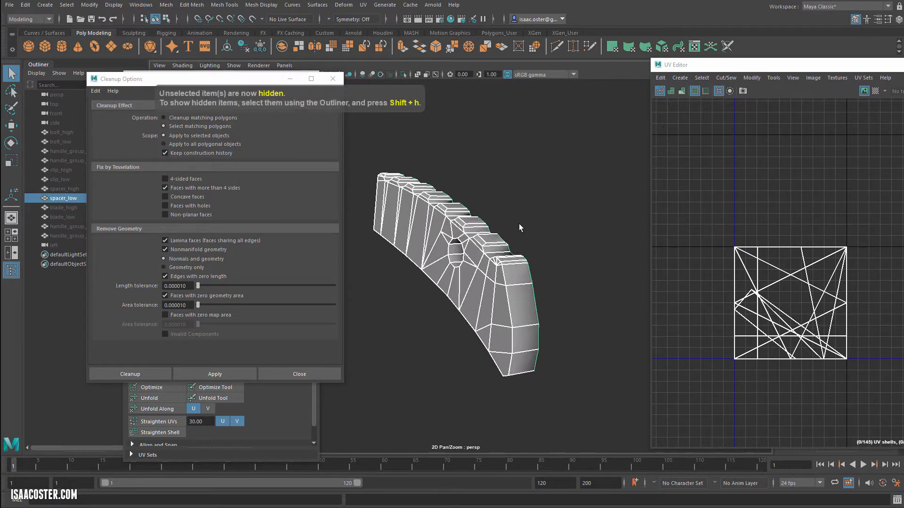
Step: Close the Cleanup options and create a camera-based UV mapping for the whole spacer
{"action": "left_click", "coordinate": [334, 80]}
{"action": "left_click", "coordinate": [724, 79]}
{"action": "mouse_move", "coordinate": [680, 77]}
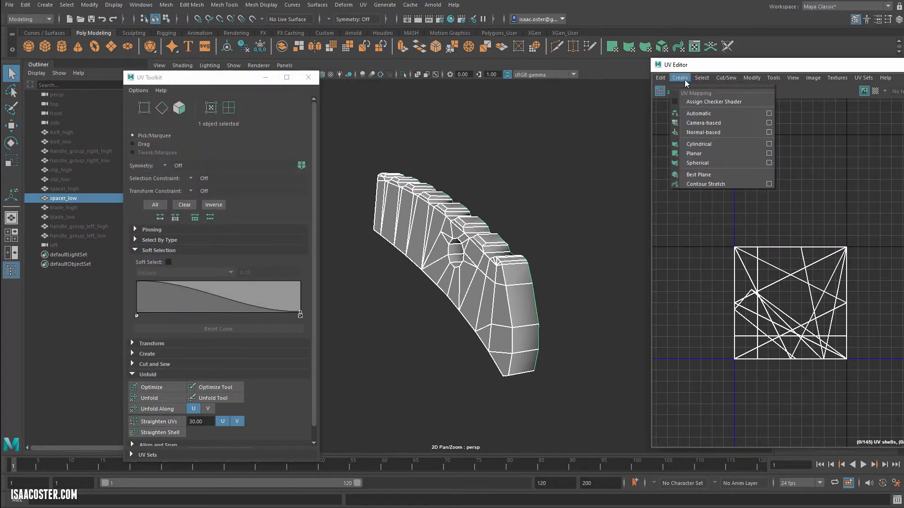
{"action": "left_click", "coordinate": [695, 123]}
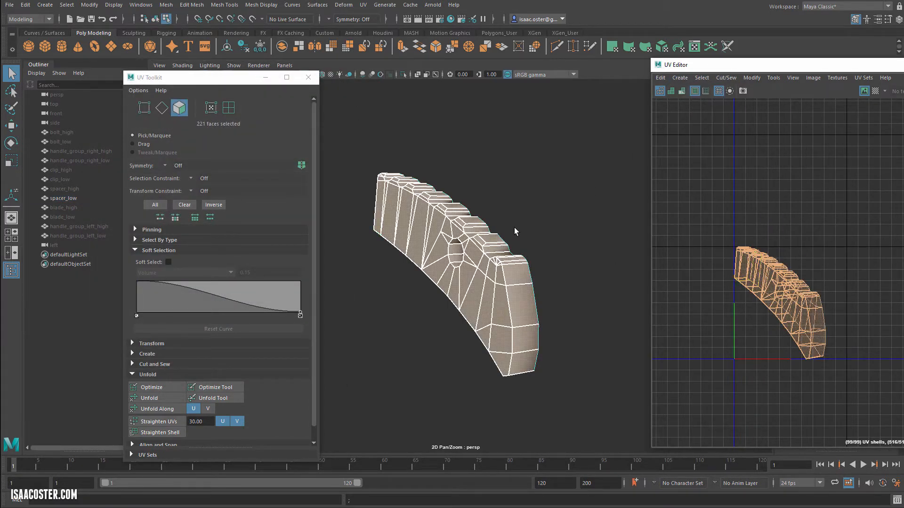
Step: Examine the spacer's topology on both flat sides and around its hole, and return to object selection
{"action": "scroll", "coordinate": [473, 274], "scroll_direction": "up", "scroll_amount": 5}
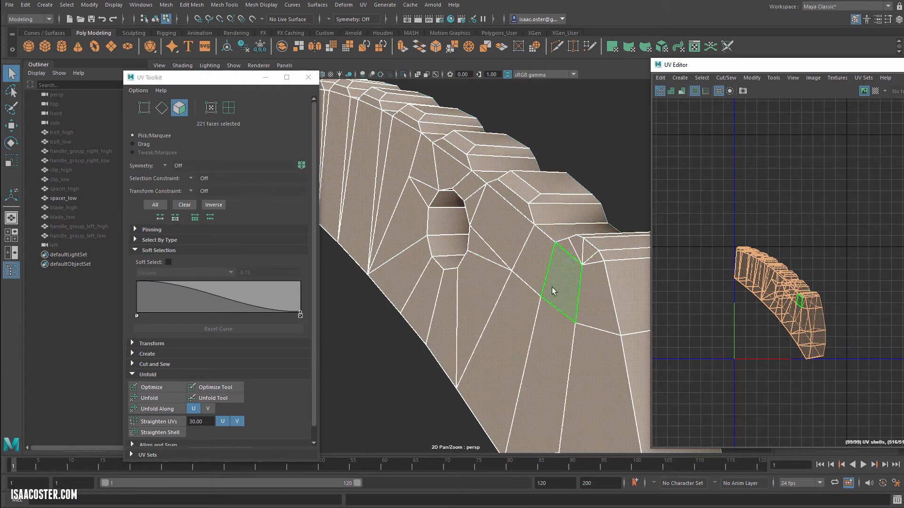
{"action": "left_click_drag", "start_coordinate": [463, 203], "coordinate": [413, 189], "text": "alt"}
{"action": "middle_click_drag", "start_coordinate": [412, 189], "coordinate": [565, 180], "text": "alt"}
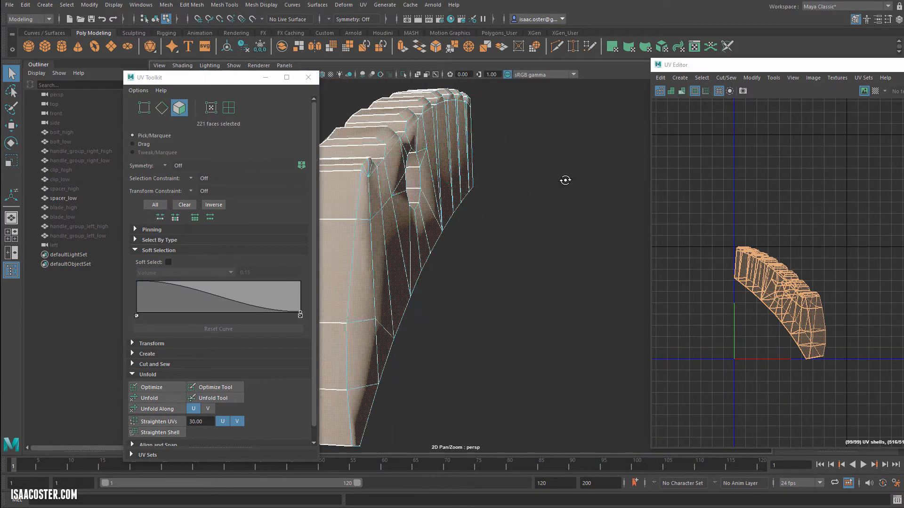
{"action": "left_click_drag", "start_coordinate": [565, 179], "coordinate": [499, 184], "text": "alt"}
{"action": "middle_click_drag", "start_coordinate": [499, 184], "coordinate": [512, 170], "text": "alt"}
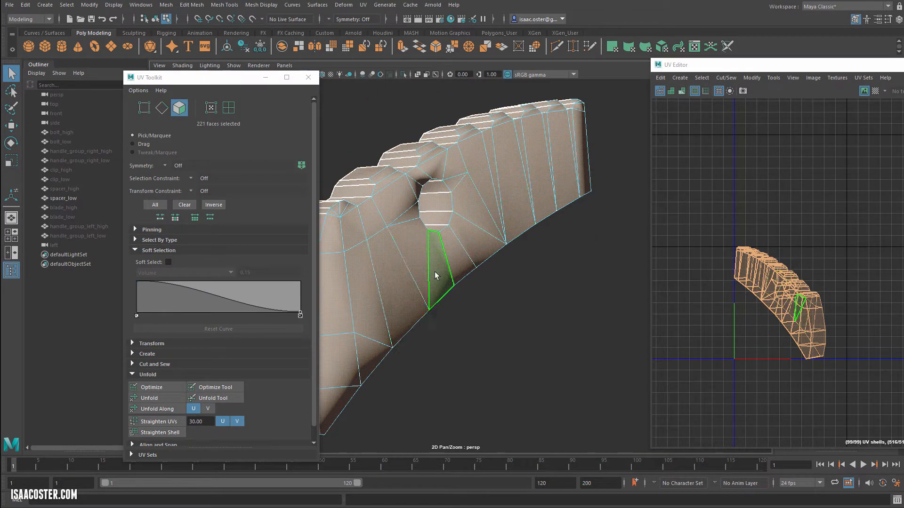
{"action": "left_click_drag", "start_coordinate": [435, 276], "coordinate": [476, 242], "text": "alt"}
{"action": "left_click", "coordinate": [431, 180]}
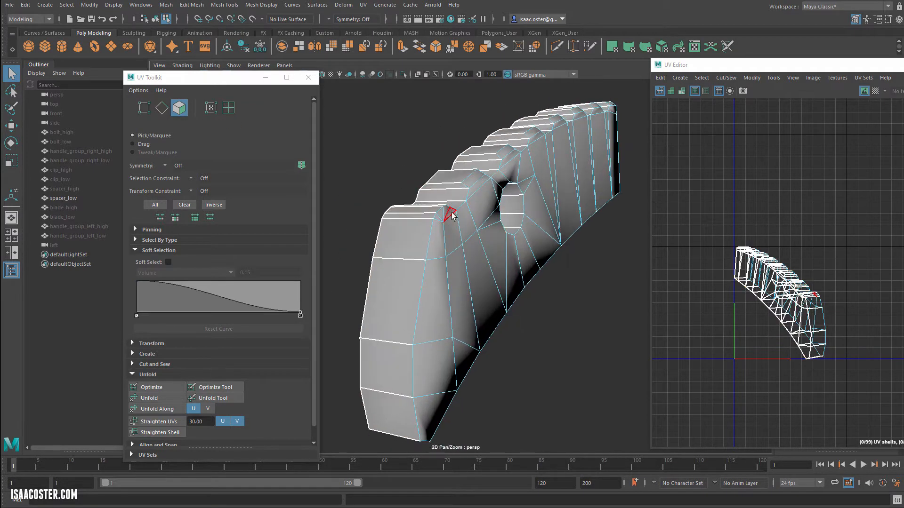
{"action": "key", "text": "F8"}
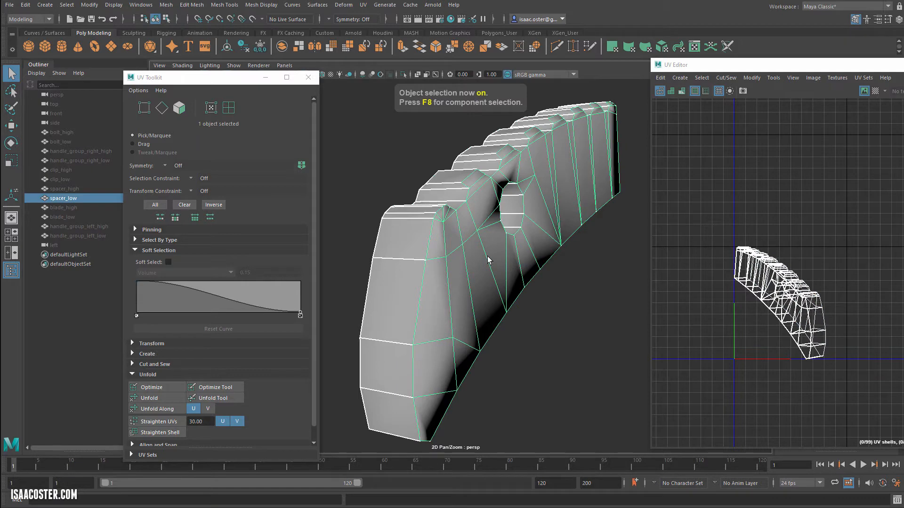
Step: Compare the spacer's two sides by viewing it edge-on, from the top and in perspective
{"action": "left_click_drag", "start_coordinate": [488, 259], "coordinate": [399, 252], "text": "alt"}
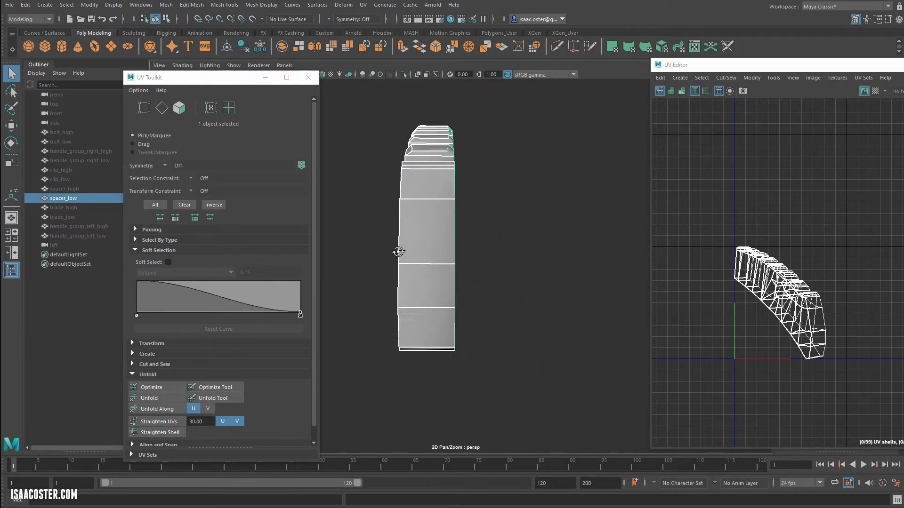
{"action": "key", "text": "space"}
{"action": "left_click_drag", "start_coordinate": [573, 200], "coordinate": [521, 202]}
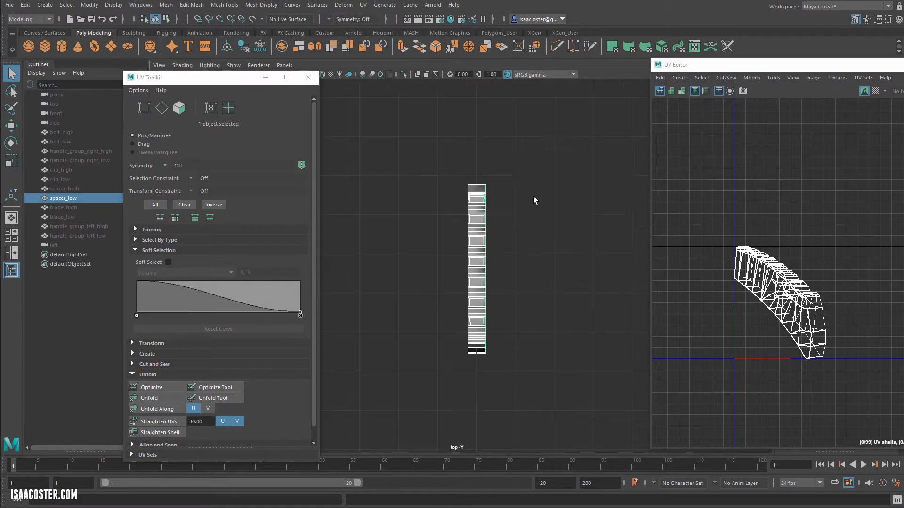
{"action": "key", "text": "space"}
{"action": "left_click_drag", "start_coordinate": [523, 252], "coordinate": [522, 235]}
{"action": "mouse_move", "coordinate": [513, 238]}
{"action": "left_mouse_down", "text": "alt"}
{"action": "mouse_move", "coordinate": [449, 213]}
{"action": "mouse_move", "coordinate": [510, 224]}
{"action": "mouse_move", "coordinate": [584, 222]}
{"action": "mouse_move", "coordinate": [515, 228]}
{"action": "left_mouse_up", "text": "alt"}
{"action": "key", "text": "space"}
{"action": "left_click", "coordinate": [530, 254]}
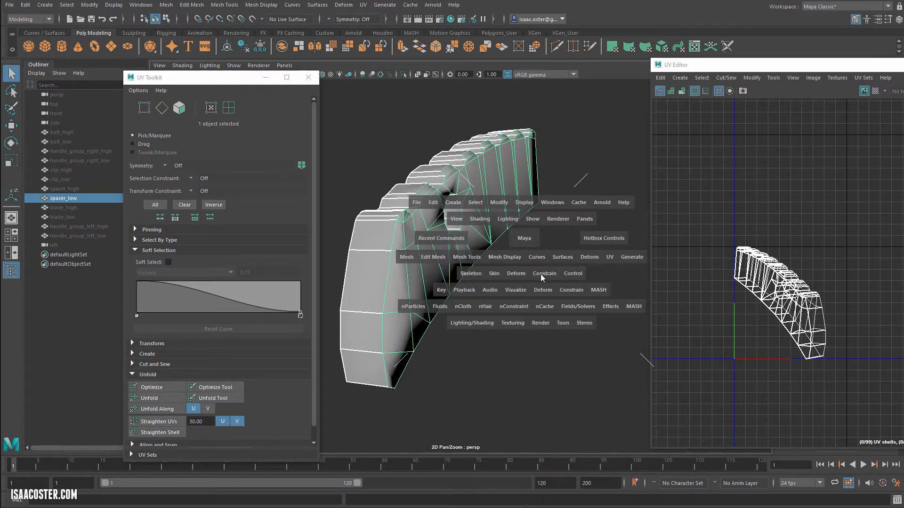
{"action": "key", "text": "space"}
{"action": "key", "text": "space"}
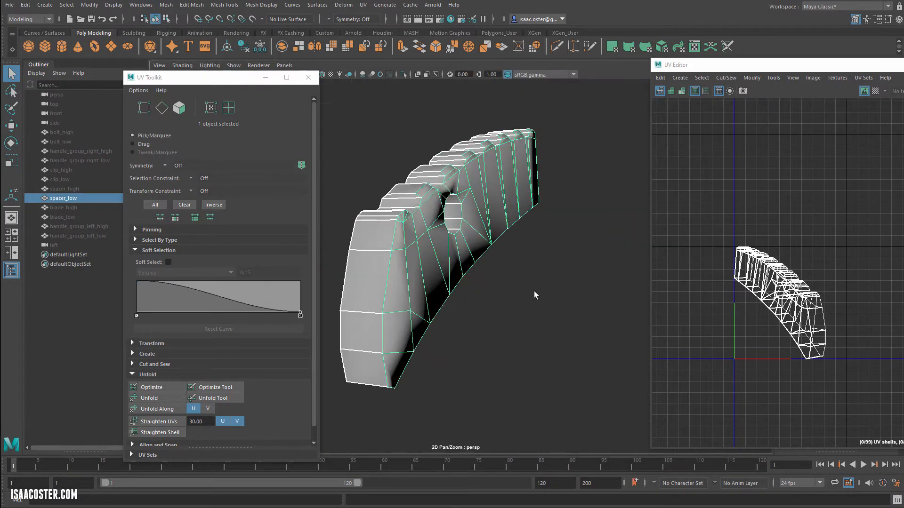
Step: Using the top view, delete all spacer faces except those of one flat side, and return to object selection in perspective
{"action": "key", "text": "space"}
{"action": "left_click_drag", "start_coordinate": [534, 300], "coordinate": [507, 300]}
{"action": "right_click", "coordinate": [514, 292]}
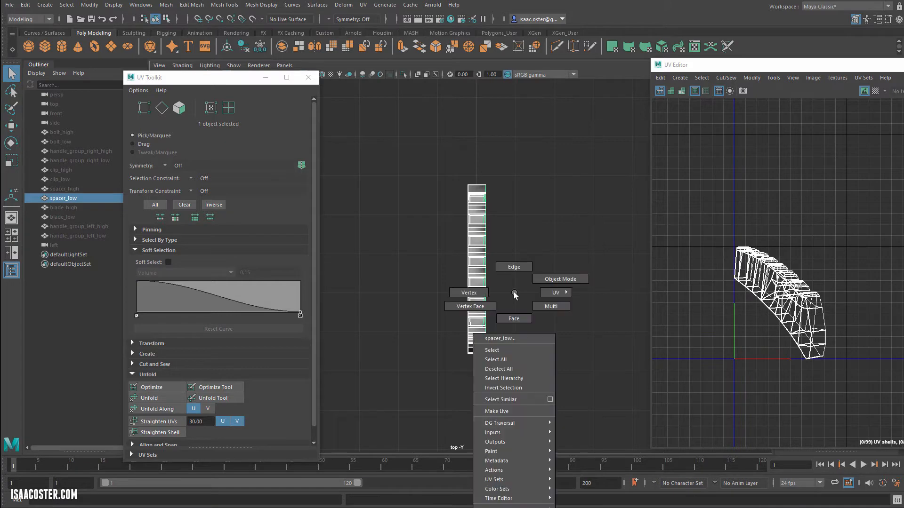
{"action": "left_click", "coordinate": [514, 319]}
{"action": "left_click_drag", "start_coordinate": [476, 384], "coordinate": [476, 387]}
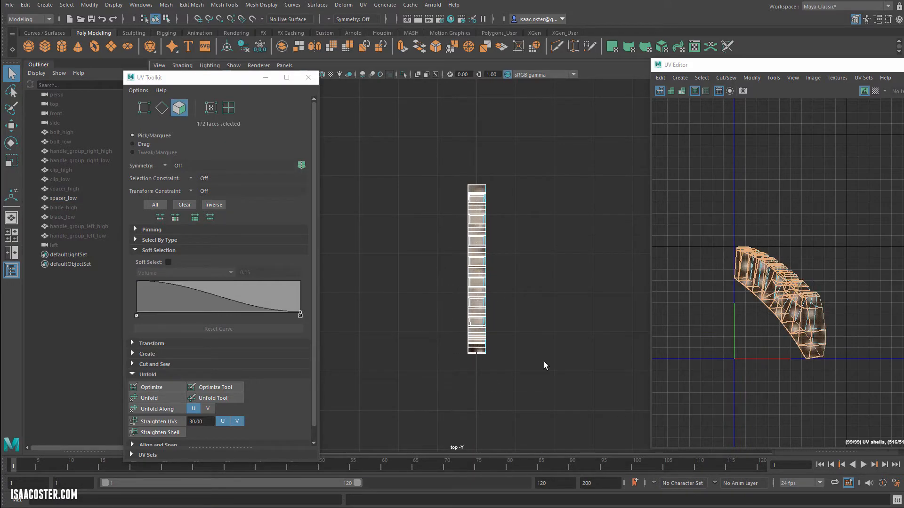
{"action": "key", "text": "Delete"}
{"action": "key", "text": "space"}
{"action": "left_click_drag", "start_coordinate": [538, 297], "coordinate": [535, 275]}
{"action": "left_click_drag", "start_coordinate": [535, 276], "coordinate": [581, 291], "text": "alt"}
{"action": "key", "text": "F8"}
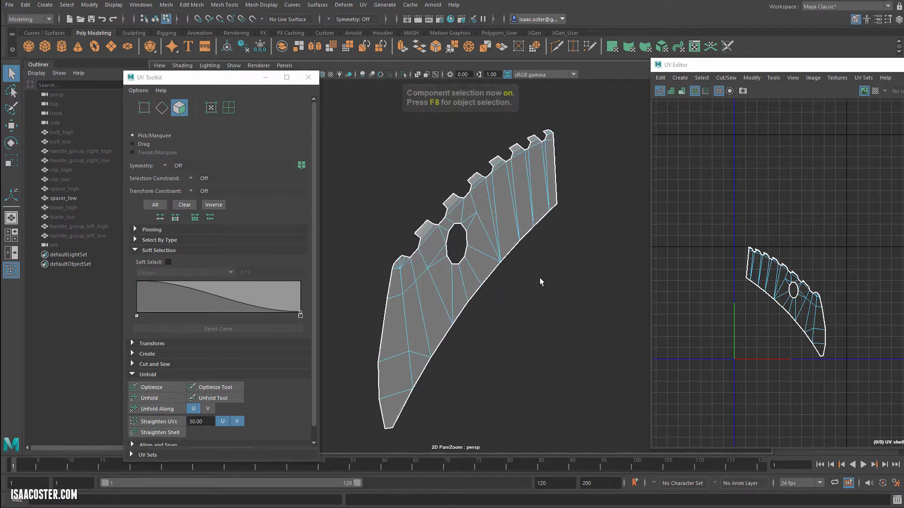
Step: Open the Mirror options for the spacer half, set the mirror direction to +, and close the UV Toolkit
{"action": "left_click", "coordinate": [186, 4]}
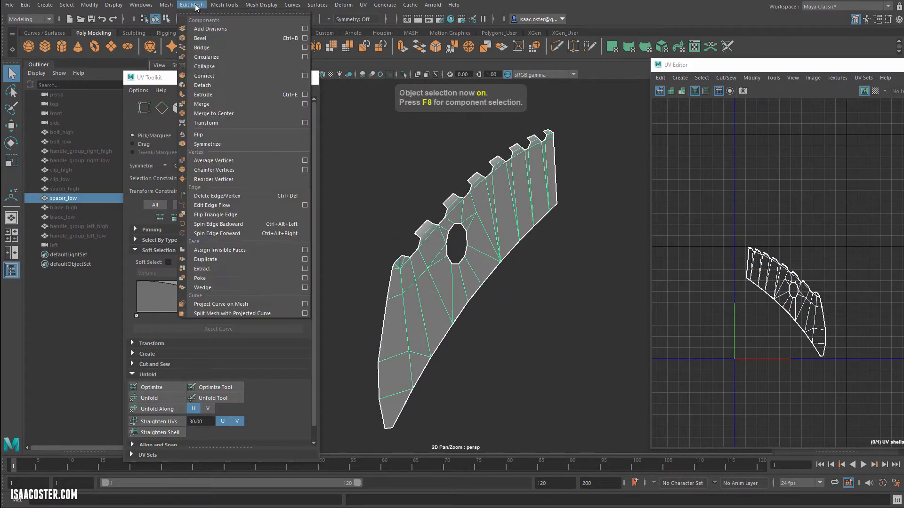
{"action": "mouse_move", "coordinate": [169, 8]}
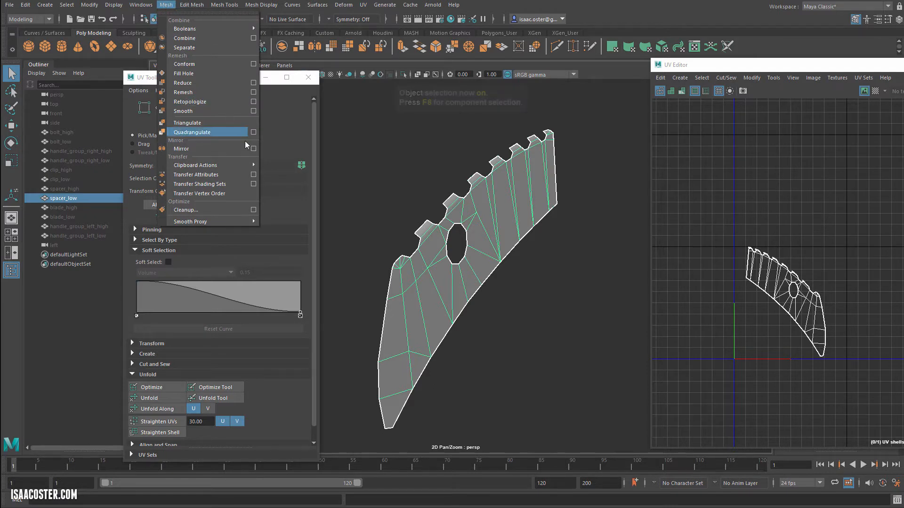
{"action": "left_click", "coordinate": [253, 148]}
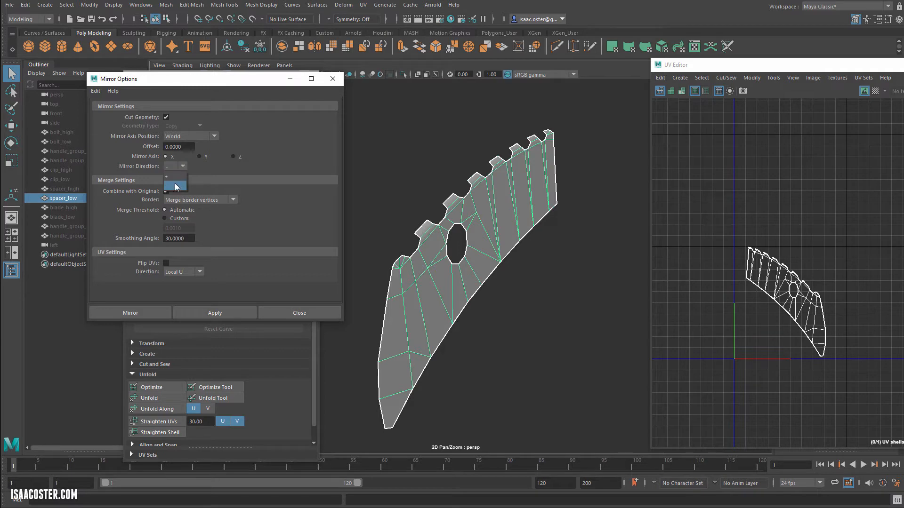
{"action": "left_click", "coordinate": [183, 165]}
{"action": "left_click", "coordinate": [175, 178]}
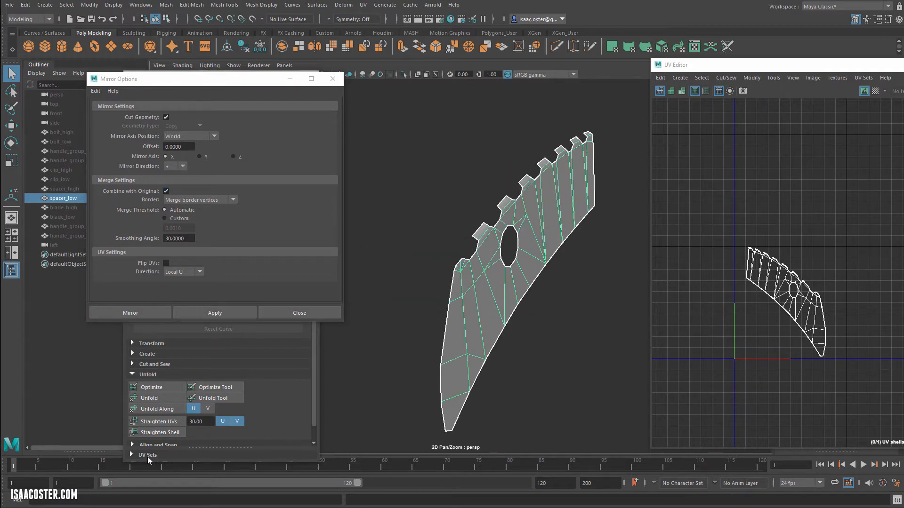
{"action": "left_click_drag", "start_coordinate": [266, 81], "coordinate": [244, 110]}
{"action": "mouse_move", "coordinate": [248, 79]}
{"action": "left_mouse_down"}
{"action": "mouse_move", "coordinate": [112, 170]}
{"action": "mouse_move", "coordinate": [264, 78]}
{"action": "left_mouse_up"}
{"action": "left_click", "coordinate": [324, 77]}
Step: Check the spacer half against the world axes and set the mirror direction to -
{"action": "left_click_drag", "start_coordinate": [173, 449], "coordinate": [254, 434], "text": "alt"}
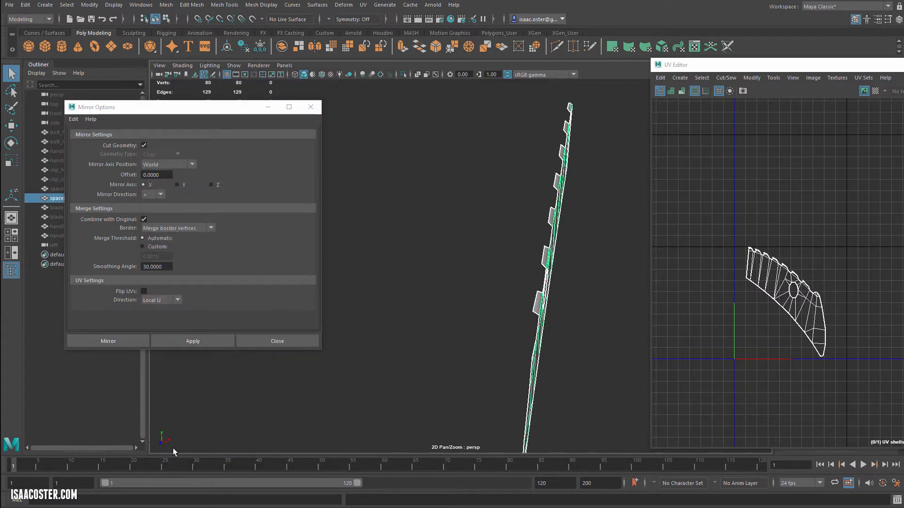
{"action": "left_click", "coordinate": [158, 196]}
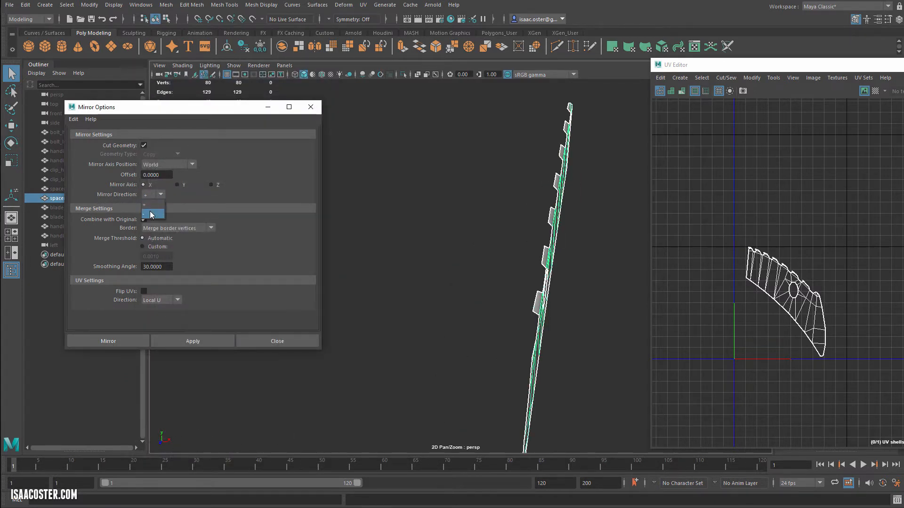
{"action": "left_click", "coordinate": [153, 212]}
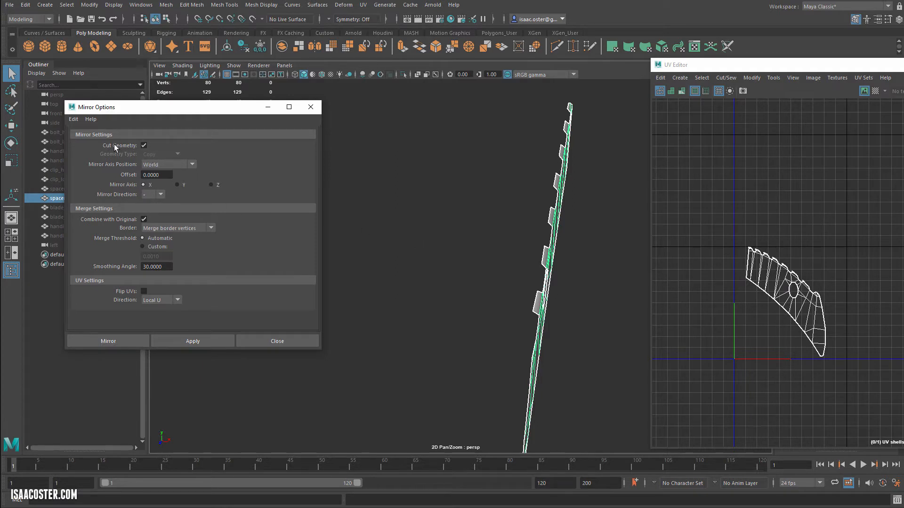
Step: Try mirroring the spacer half across the world X axis with merged border vertices, and undo it
{"action": "left_click", "coordinate": [174, 341]}
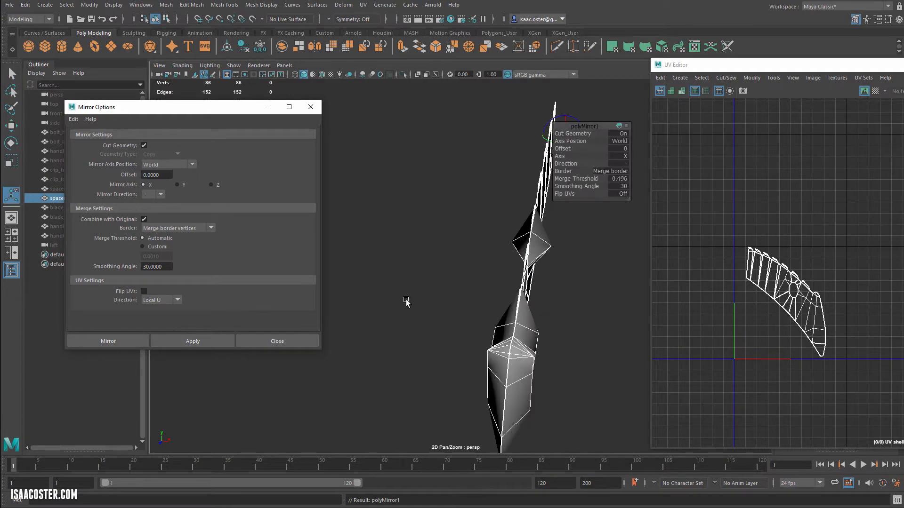
{"action": "left_click_drag", "start_coordinate": [405, 300], "coordinate": [389, 292], "text": "alt"}
{"action": "key", "text": "ctrl+z"}
{"action": "mouse_move", "coordinate": [434, 233]}
{"action": "left_mouse_down", "text": "alt"}
{"action": "mouse_move", "coordinate": [454, 238]}
{"action": "mouse_move", "coordinate": [446, 250]}
{"action": "mouse_move", "coordinate": [422, 241]}
{"action": "left_mouse_up", "text": "alt"}
{"action": "key", "text": "w"}
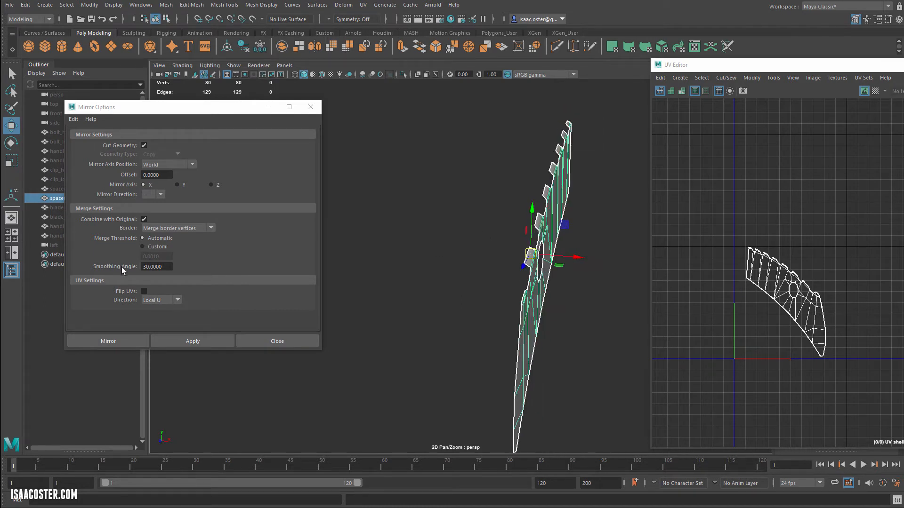
Step: Mirror the spacer half across the world X axis in the - direction with the border set to Do not merge borders
{"action": "left_click", "coordinate": [179, 229]}
{"action": "left_click", "coordinate": [180, 229]}
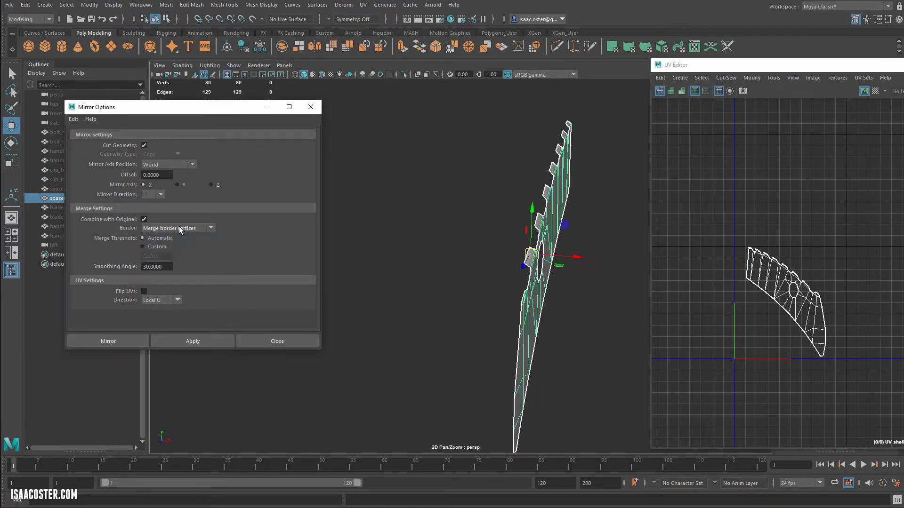
{"action": "left_click", "coordinate": [181, 229]}
{"action": "left_click", "coordinate": [185, 258]}
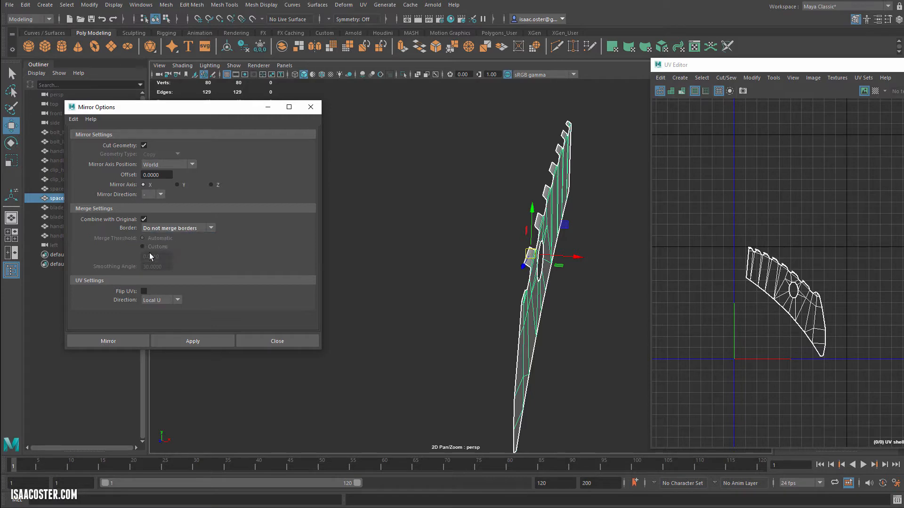
{"action": "left_click", "coordinate": [169, 341]}
{"action": "left_click_drag", "start_coordinate": [365, 280], "coordinate": [360, 242], "text": "alt"}
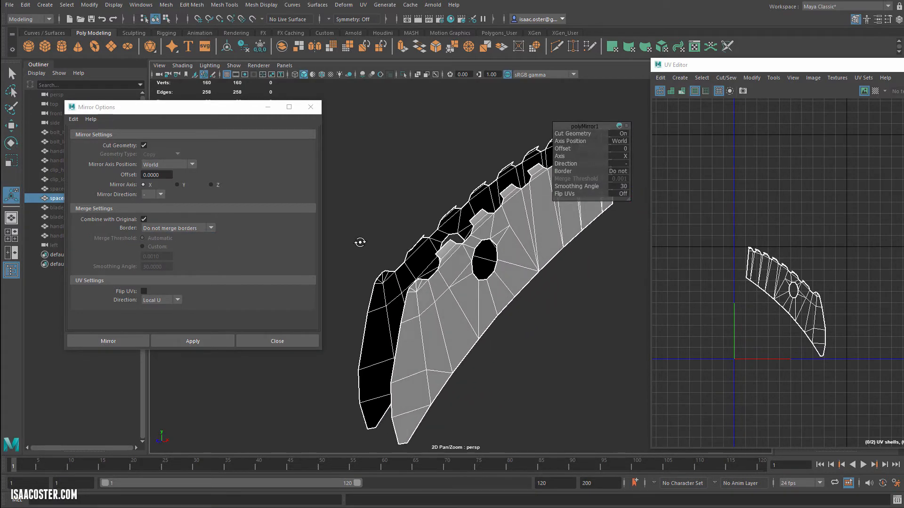
Step: Move the mirror settings overlay clear of the mesh, leave the Mirror tool, and inspect the gap between the two spacer sides
{"action": "left_click_drag", "start_coordinate": [592, 127], "coordinate": [408, 101]}
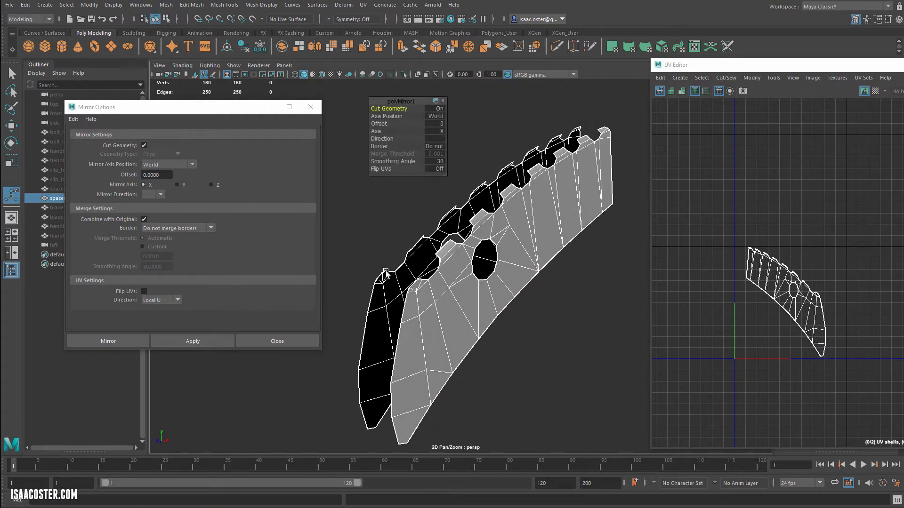
{"action": "left_click_drag", "start_coordinate": [391, 252], "coordinate": [422, 242], "text": "alt"}
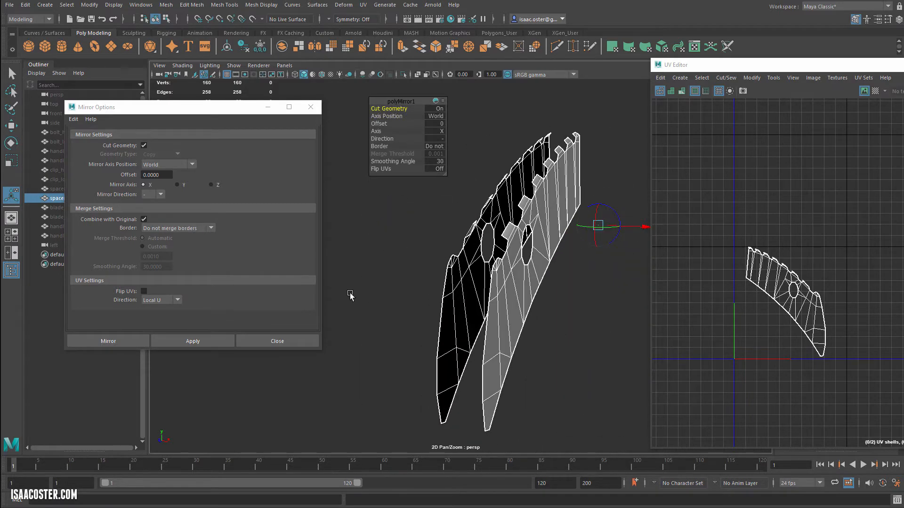
{"action": "key", "text": "F8"}
{"action": "key", "text": "F8"}
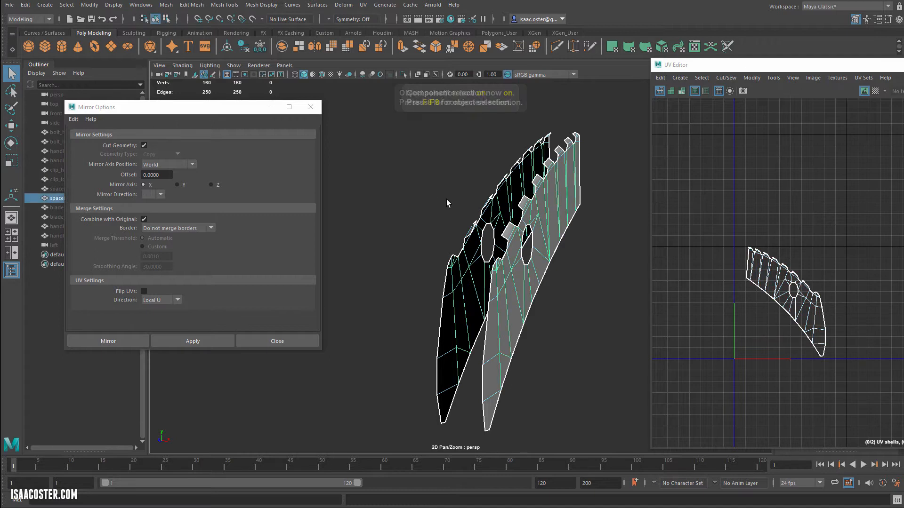
{"action": "left_click_drag", "start_coordinate": [529, 262], "coordinate": [534, 259], "text": "alt"}
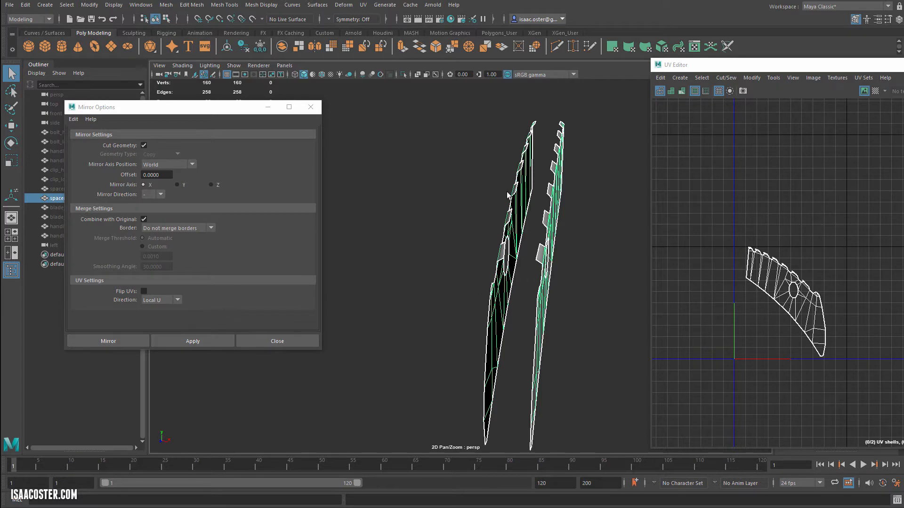
Step: Select the outer border edge loops of both spacer sides and bridge them to close the gap
{"action": "left_click_drag", "start_coordinate": [507, 192], "coordinate": [476, 185], "text": "alt"}
{"action": "right_click_drag", "start_coordinate": [534, 193], "coordinate": [533, 170]}
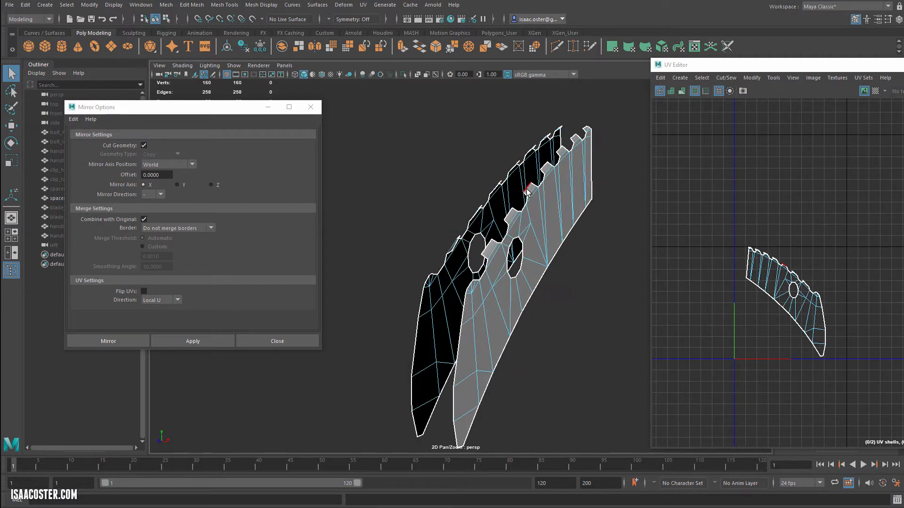
{"action": "double_click", "coordinate": [528, 192]}
{"action": "left_click_drag", "start_coordinate": [528, 192], "coordinate": [460, 231], "text": "alt"}
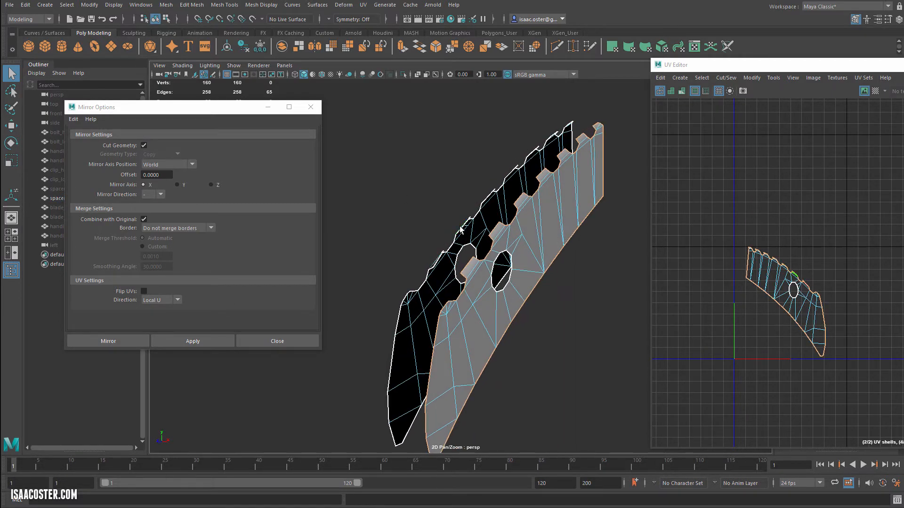
{"action": "left_click_drag", "start_coordinate": [421, 176], "coordinate": [399, 177], "text": "alt"}
{"action": "double_click", "coordinate": [463, 194], "text": "shift"}
{"action": "left_click_drag", "start_coordinate": [463, 193], "coordinate": [442, 160], "text": "alt"}
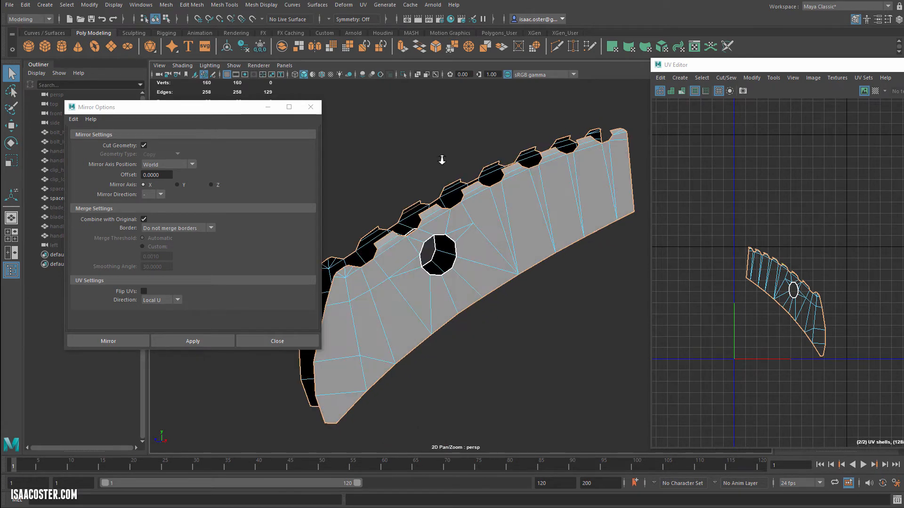
{"action": "right_click_drag", "start_coordinate": [442, 160], "coordinate": [464, 159], "text": "alt"}
{"action": "left_click", "coordinate": [467, 134]}
{"action": "left_click_drag", "start_coordinate": [467, 134], "coordinate": [472, 114], "text": "alt"}
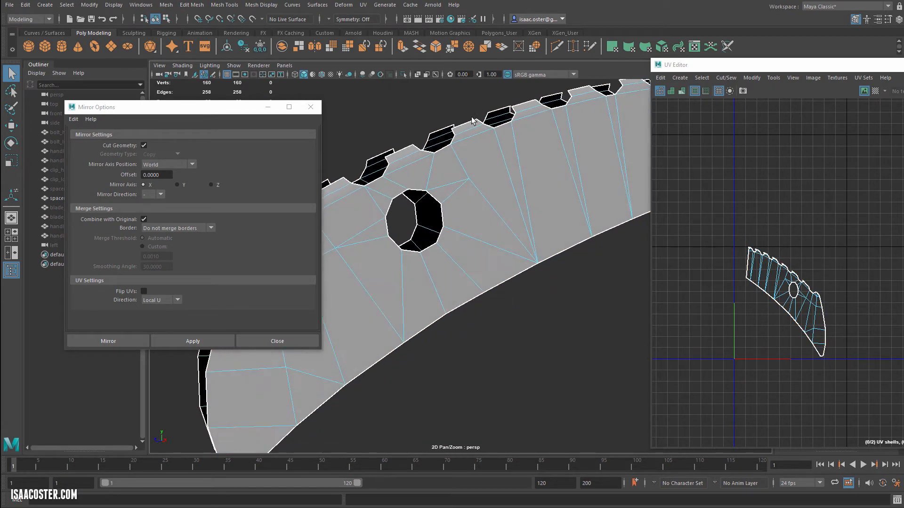
{"action": "double_click", "coordinate": [470, 123]}
{"action": "double_click", "coordinate": [446, 126], "text": "shift"}
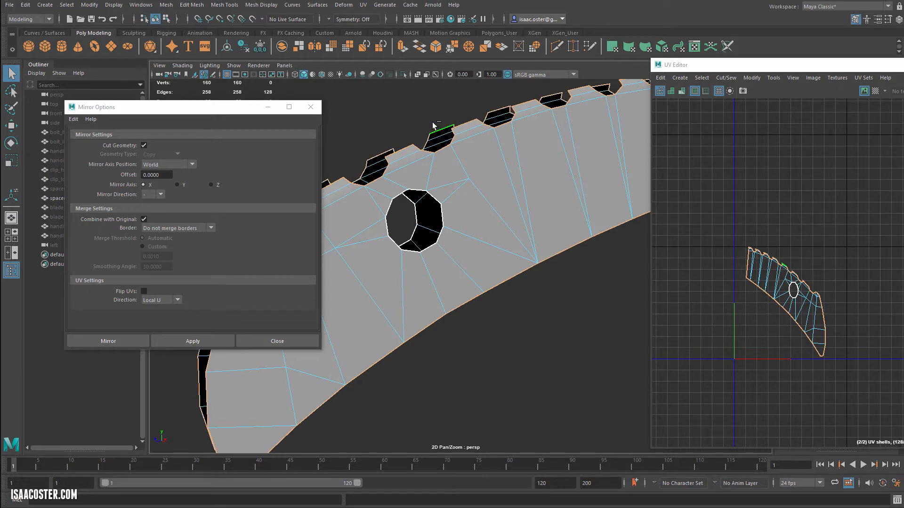
{"action": "left_click", "coordinate": [232, 5]}
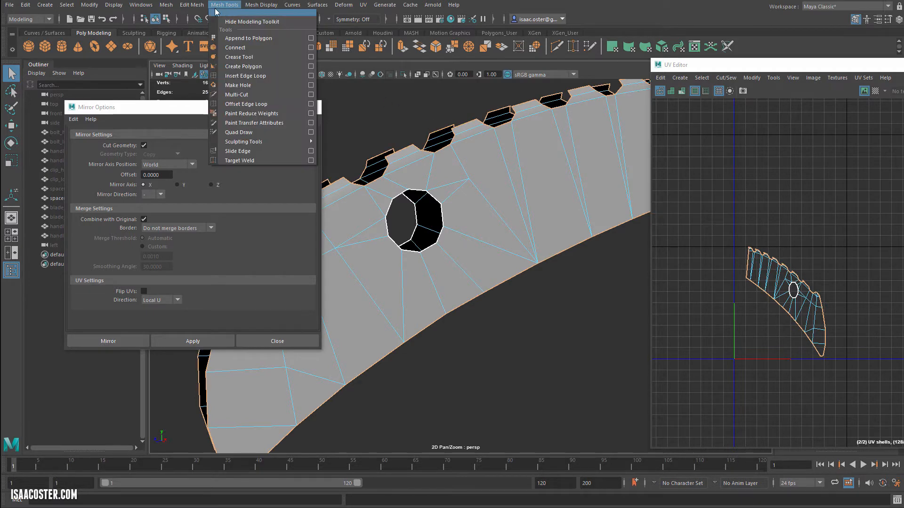
{"action": "mouse_move", "coordinate": [191, 5]}
{"action": "left_click", "coordinate": [199, 47]}
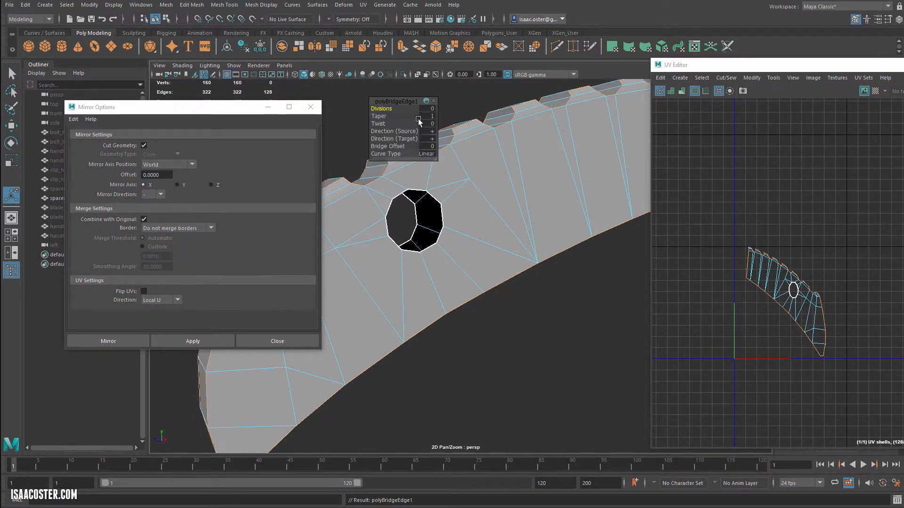
Step: Bridge the border edges of the round hole between the two spacer sides and return to object selection
{"action": "double_click", "coordinate": [458, 220]}
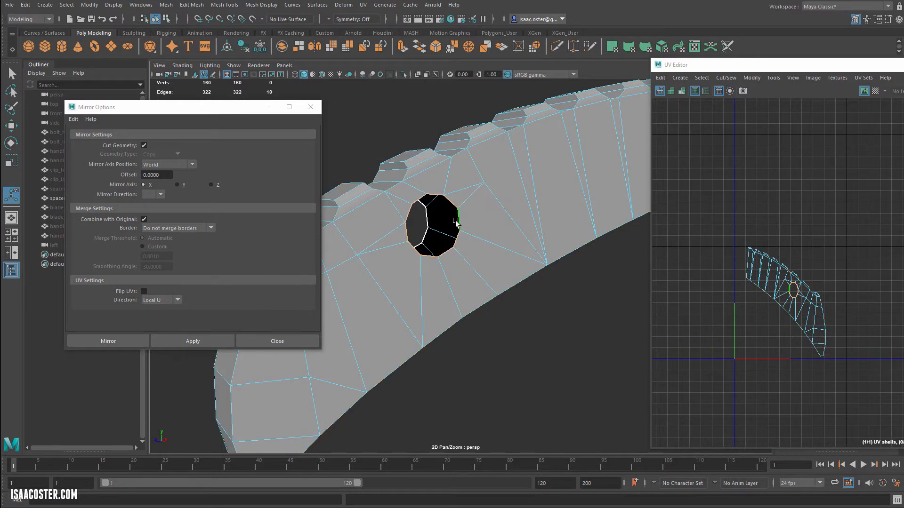
{"action": "key", "text": "g"}
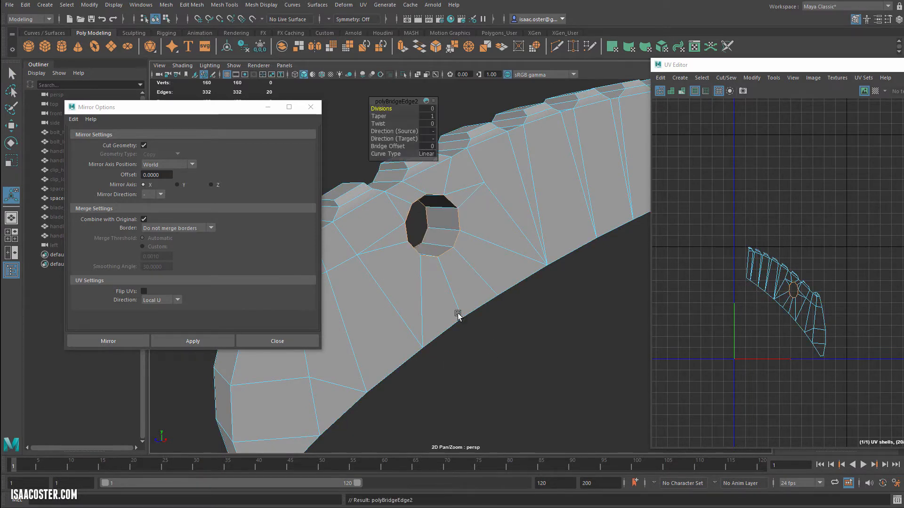
{"action": "mouse_move", "coordinate": [456, 315]}
{"action": "left_mouse_down", "text": "alt"}
{"action": "mouse_move", "coordinate": [573, 298]}
{"action": "mouse_move", "coordinate": [472, 317]}
{"action": "left_mouse_up", "text": "alt"}
{"action": "key", "text": "F8"}
{"action": "key", "text": "f"}
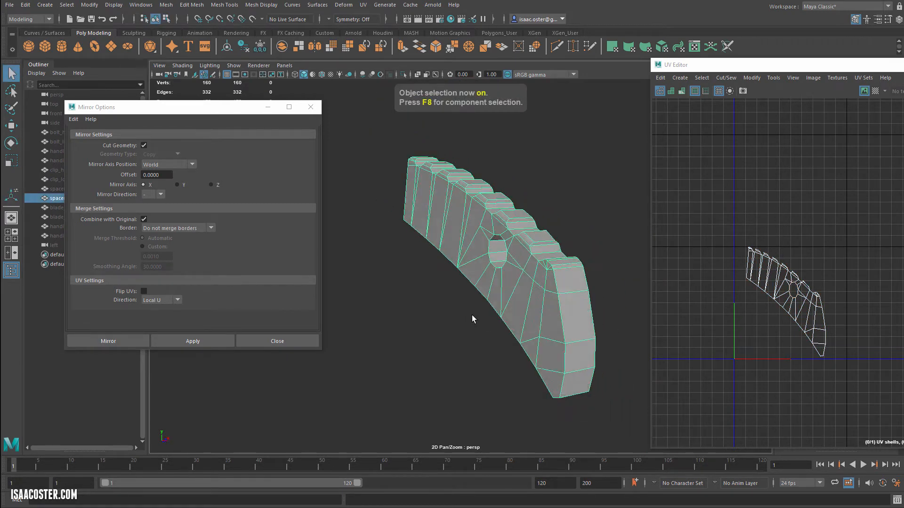
Step: Close the mirror settings and run Cleanup on the spacer to select matching polygons, including faces with more than 4 sides
{"action": "left_click", "coordinate": [309, 107]}
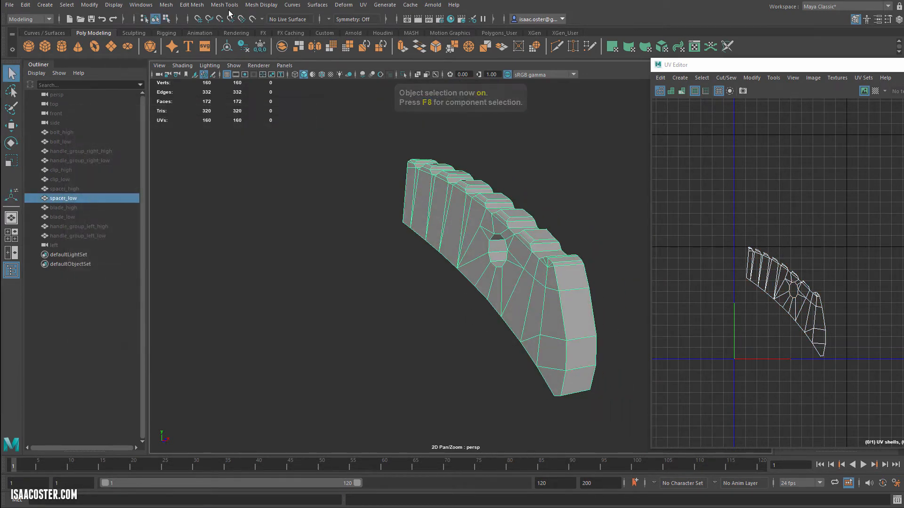
{"action": "left_click", "coordinate": [192, 6]}
{"action": "mouse_move", "coordinate": [161, 6]}
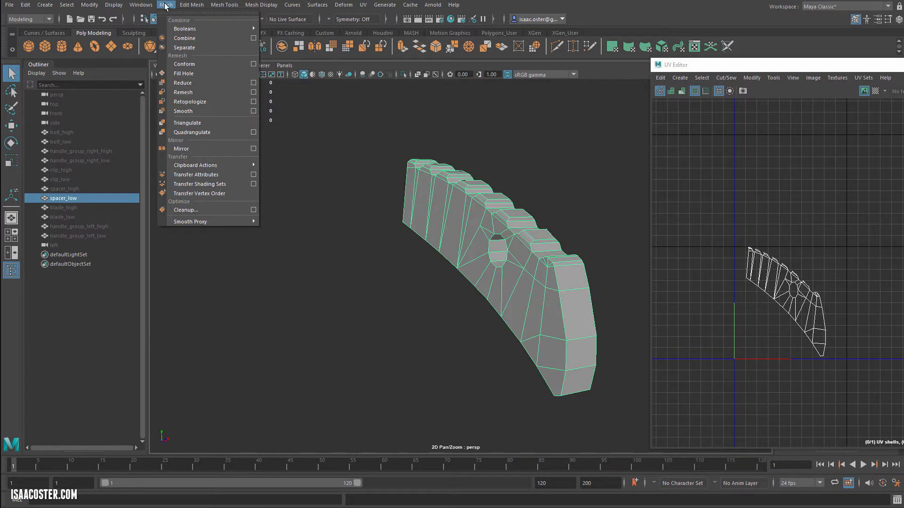
{"action": "left_click", "coordinate": [252, 210]}
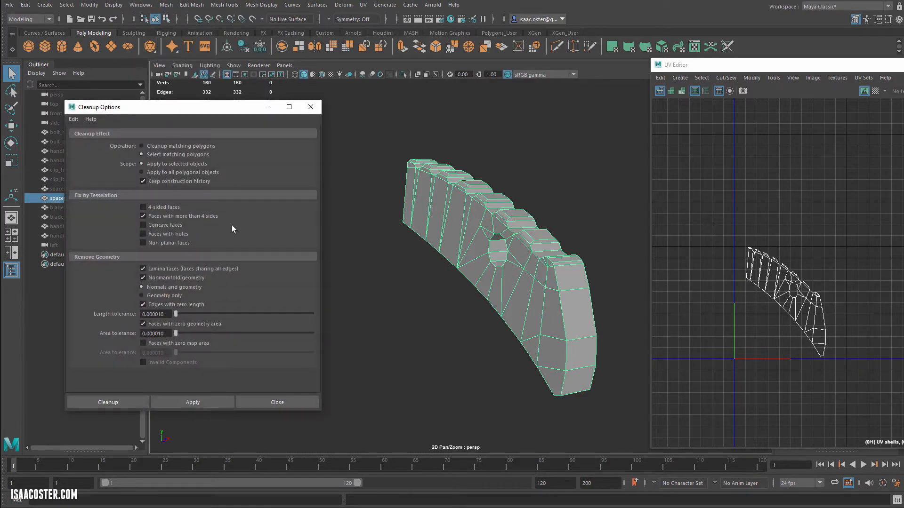
{"action": "left_click", "coordinate": [192, 402]}
{"action": "left_click", "coordinate": [582, 289]}
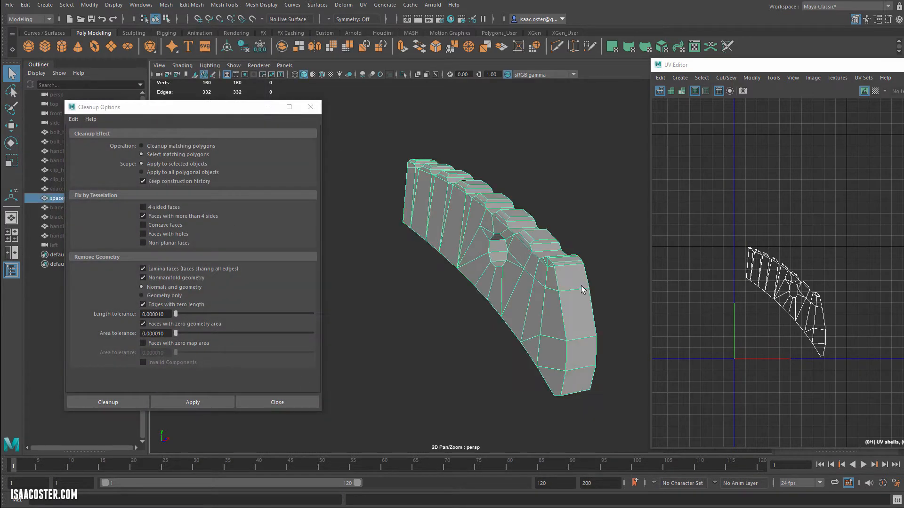
Step: Apply a camera-based UV projection to the whole spacer and clear the selection
{"action": "left_click_drag", "start_coordinate": [580, 182], "coordinate": [591, 180], "text": "alt"}
{"action": "left_click", "coordinate": [701, 78]}
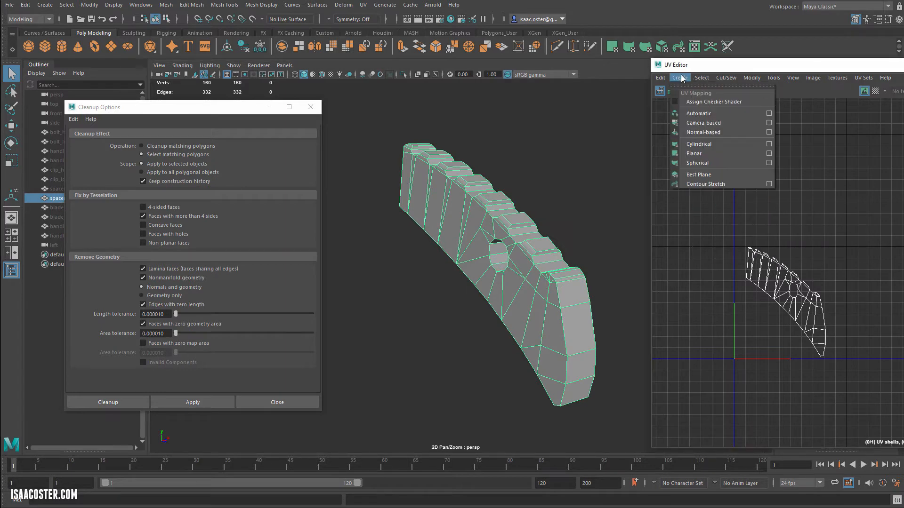
{"action": "left_click", "coordinate": [706, 124]}
{"action": "left_click_drag", "start_coordinate": [583, 223], "coordinate": [505, 239], "text": "alt"}
{"action": "left_click", "coordinate": [575, 263]}
Step: Select the ring of edges crossing the spacer's thickness and connect them with a loop down the middle of the rim
{"action": "middle_click_drag", "start_coordinate": [556, 235], "coordinate": [539, 219], "text": "alt"}
{"action": "right_click_drag", "start_coordinate": [540, 219], "coordinate": [668, 240], "text": "alt"}
{"action": "middle_click_drag", "start_coordinate": [596, 230], "coordinate": [571, 233], "text": "alt"}
{"action": "right_click_drag", "start_coordinate": [571, 233], "coordinate": [523, 235]}
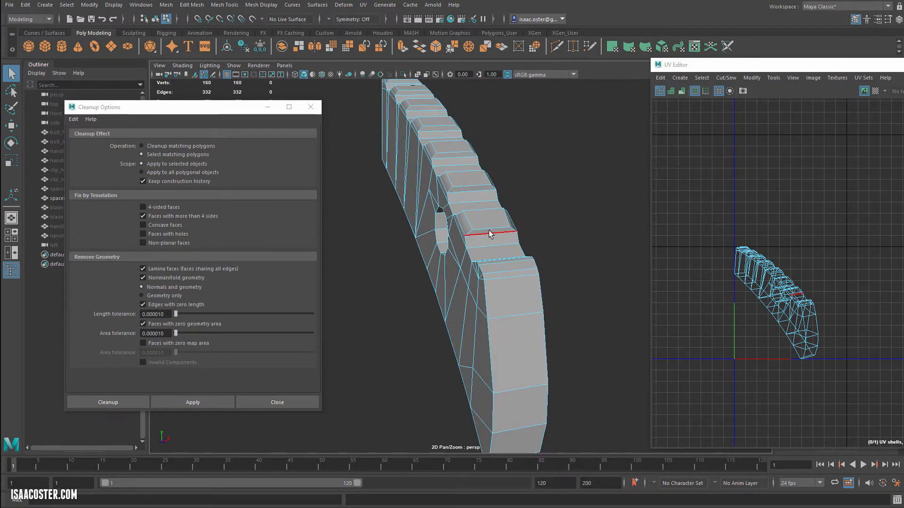
{"action": "left_click_drag", "start_coordinate": [504, 273], "coordinate": [468, 253], "text": "alt"}
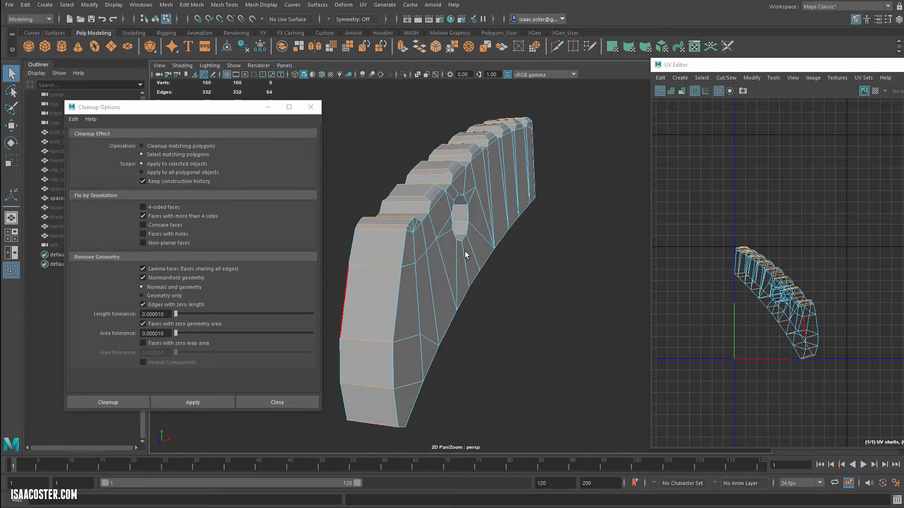
{"action": "left_click_drag", "start_coordinate": [428, 277], "coordinate": [474, 258], "text": "alt"}
{"action": "left_click", "coordinate": [225, 4]}
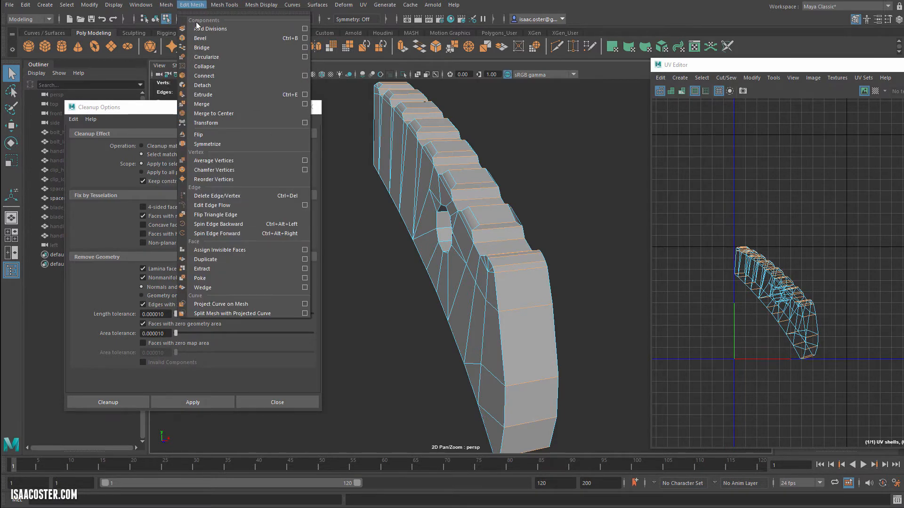
{"action": "left_click", "coordinate": [208, 76]}
Step: Select the loop of faces on one half of the spacer's rim and delete it
{"action": "left_click_drag", "start_coordinate": [342, 165], "coordinate": [395, 176], "text": "alt"}
{"action": "right_click_drag", "start_coordinate": [446, 178], "coordinate": [451, 193]}
{"action": "left_click", "coordinate": [456, 185]}
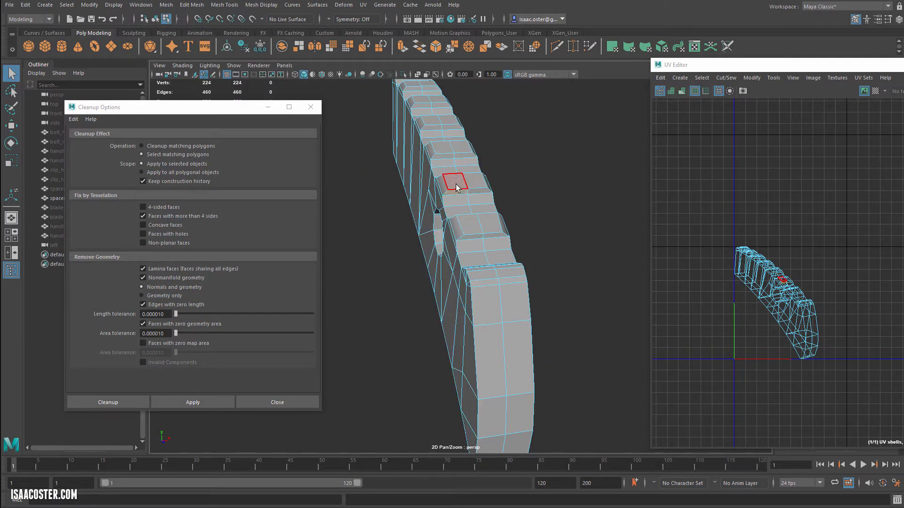
{"action": "left_click", "coordinate": [478, 192]}
{"action": "double_click", "coordinate": [473, 181], "text": "shift"}
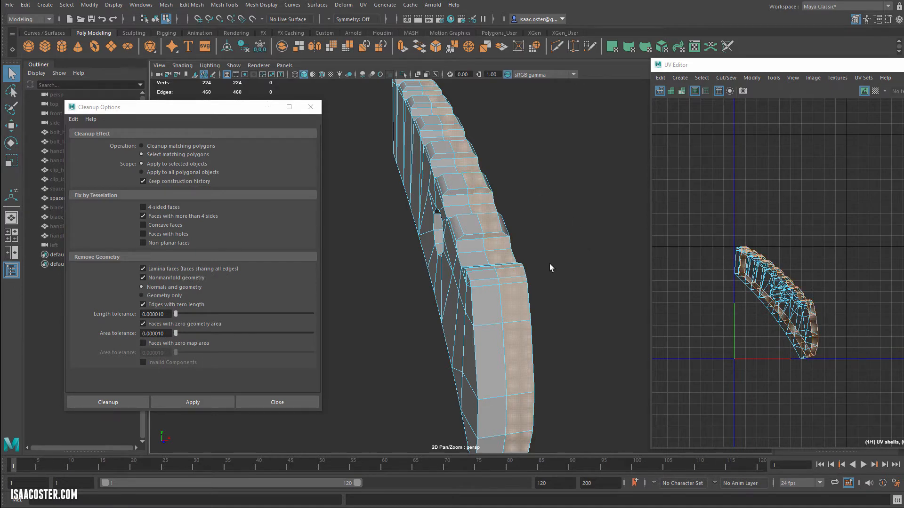
{"action": "key", "text": "Delete"}
Step: Try deleting the remaining connected spacer faces, undo the deletion, and clear the selection
{"action": "double_click", "coordinate": [500, 235]}
{"action": "key", "text": "Delete"}
{"action": "key", "text": "ctrl+z"}
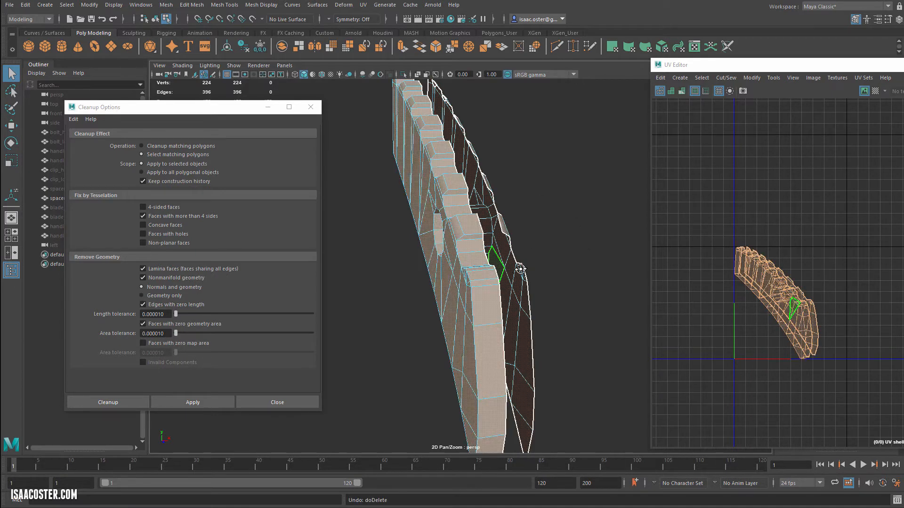
{"action": "left_click_drag", "start_coordinate": [520, 266], "coordinate": [484, 230], "text": "alt"}
{"action": "left_click", "coordinate": [610, 147]}
Step: Connect the ring of edges inside the spacer's round hole to split its wall down the middle
{"action": "right_click_drag", "start_coordinate": [557, 151], "coordinate": [561, 136]}
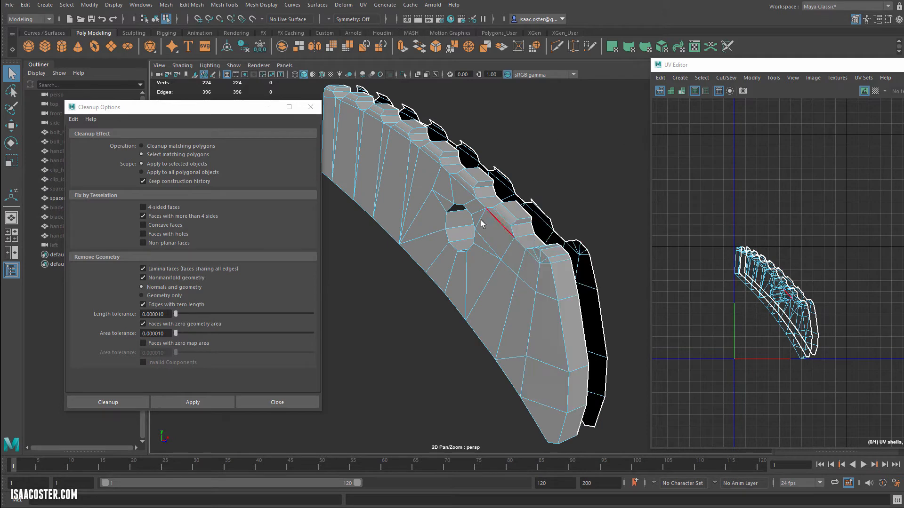
{"action": "left_click", "coordinate": [192, 5]}
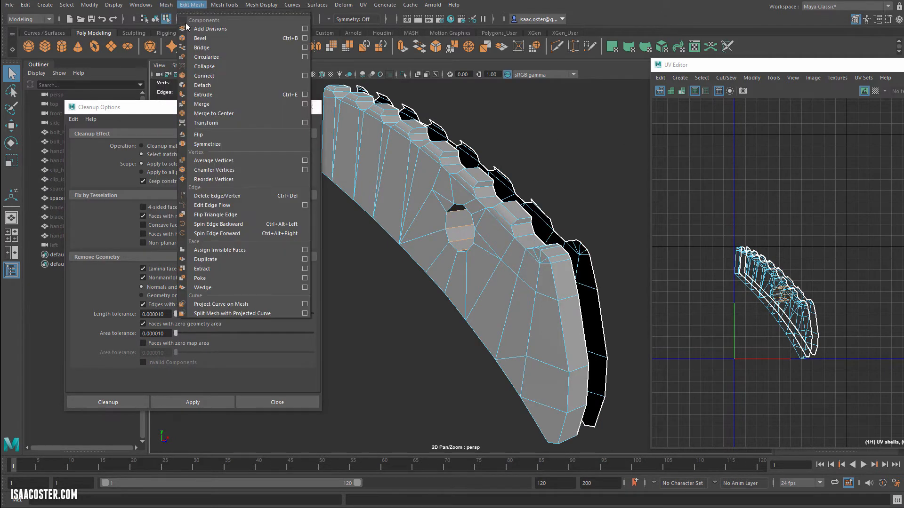
{"action": "left_click", "coordinate": [202, 77]}
Step: Delete the far half of the hole's inner wall and the detached far side of the spacer
{"action": "left_click_drag", "start_coordinate": [452, 234], "coordinate": [478, 232], "text": "alt"}
{"action": "right_click_drag", "start_coordinate": [471, 229], "coordinate": [468, 252]}
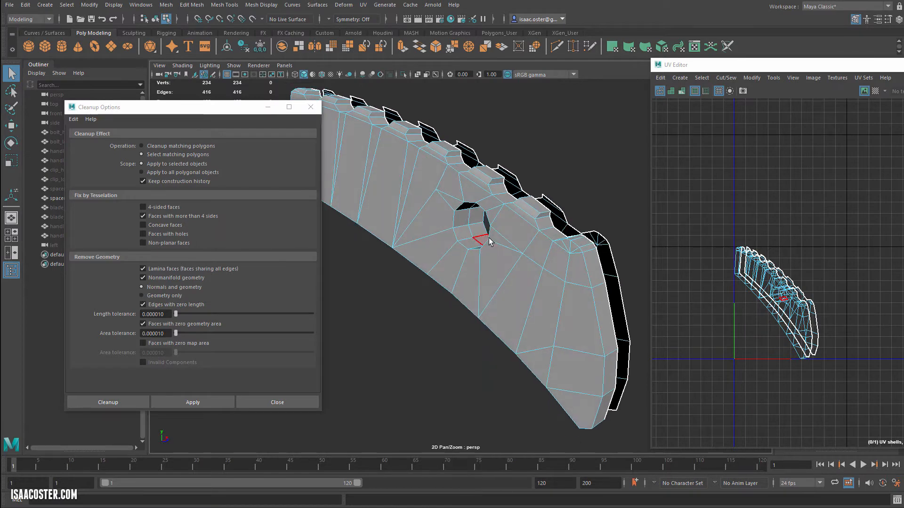
{"action": "left_click", "coordinate": [477, 229]}
{"action": "key", "text": "Delete"}
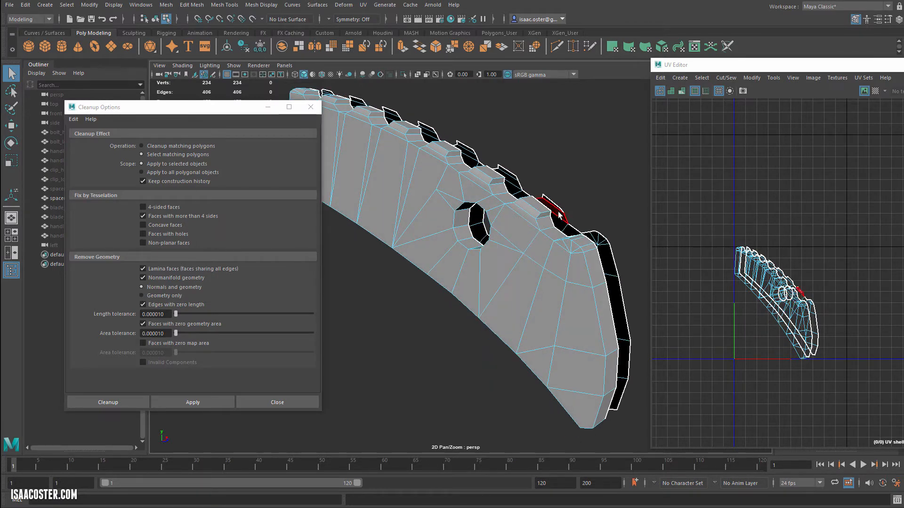
{"action": "double_click", "coordinate": [560, 213]}
{"action": "key", "text": "Delete"}
{"action": "left_click_drag", "start_coordinate": [553, 250], "coordinate": [476, 270], "text": "alt"}
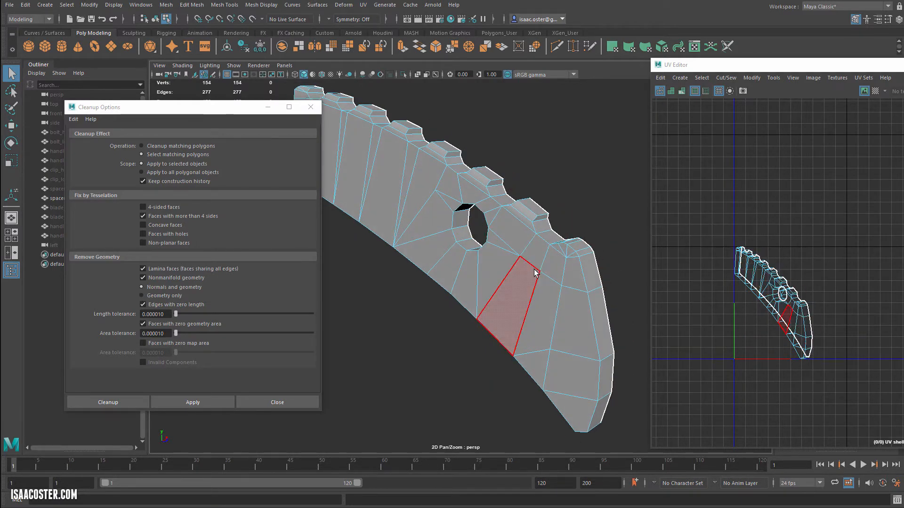
Step: Examine the remaining spacer half's rim, hole and border edges from several angles
{"action": "key", "text": "F8"}
{"action": "left_click_drag", "start_coordinate": [573, 251], "coordinate": [534, 242], "text": "alt"}
{"action": "right_click_drag", "start_coordinate": [534, 242], "coordinate": [533, 221]}
{"action": "left_click_drag", "start_coordinate": [527, 244], "coordinate": [533, 245], "text": "alt"}
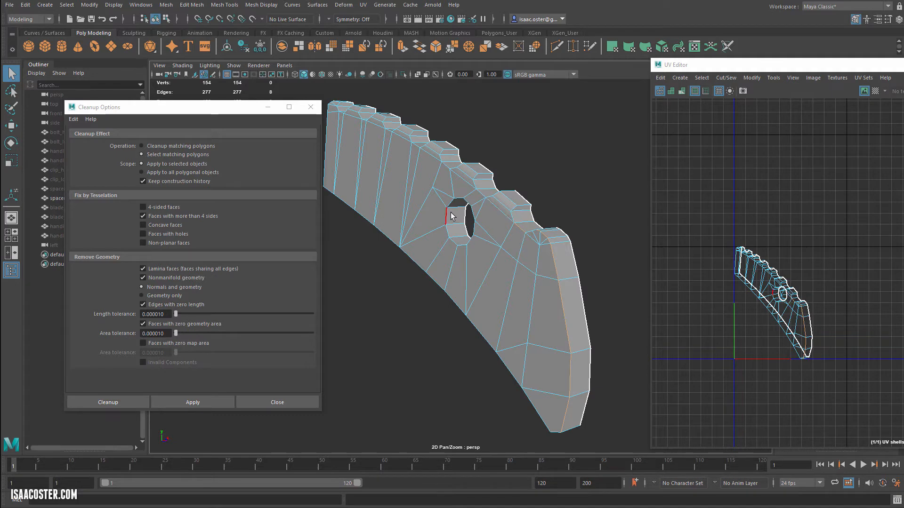
{"action": "left_click_drag", "start_coordinate": [431, 251], "coordinate": [516, 347], "text": "alt"}
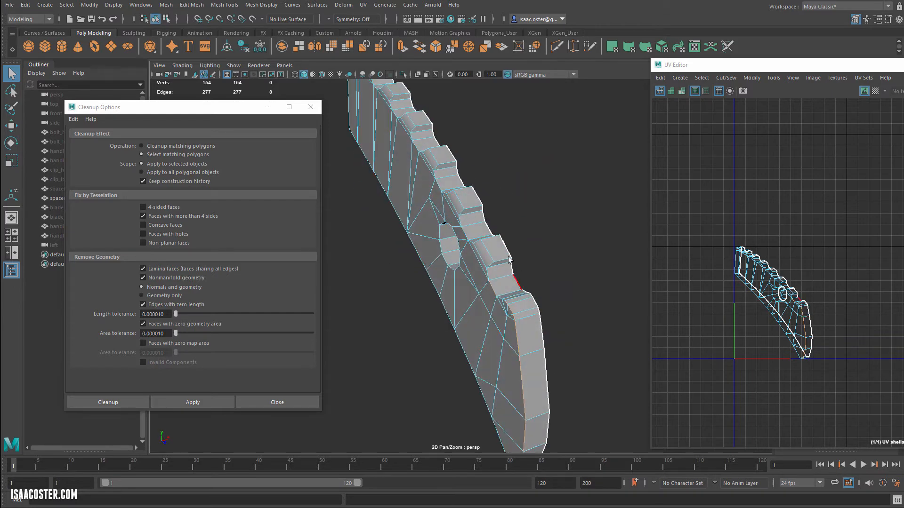
{"action": "left_click_drag", "start_coordinate": [481, 213], "coordinate": [439, 314], "text": "alt"}
{"action": "right_click", "coordinate": [444, 311]}
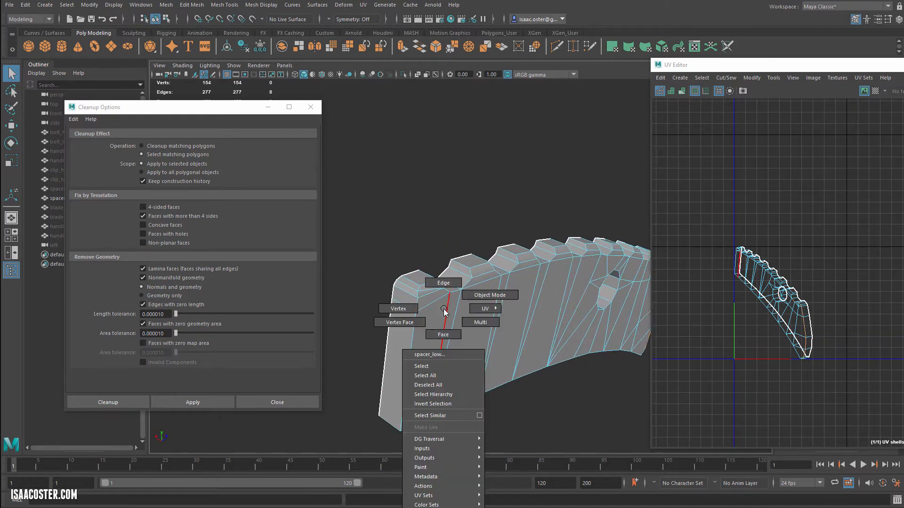
{"action": "right_click_drag", "start_coordinate": [443, 302], "coordinate": [442, 284]}
Step: Switch to face selection and select the complete loop of faces around the spacer half's rim
{"action": "right_click_drag", "start_coordinate": [400, 329], "coordinate": [401, 354]}
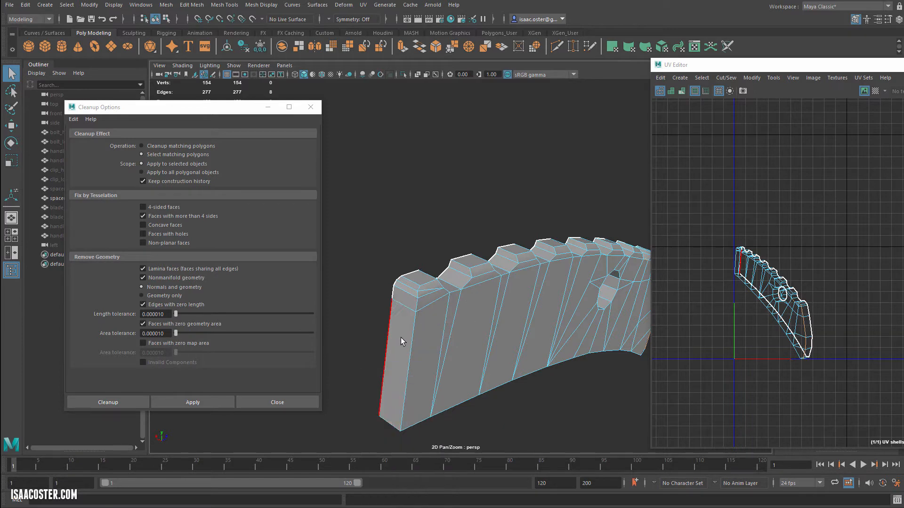
{"action": "left_click", "coordinate": [402, 339]}
{"action": "double_click", "coordinate": [408, 303], "text": "shift"}
{"action": "left_click_drag", "start_coordinate": [530, 374], "coordinate": [455, 363], "text": "alt"}
{"action": "middle_click_drag", "start_coordinate": [455, 364], "coordinate": [393, 237], "text": "alt"}
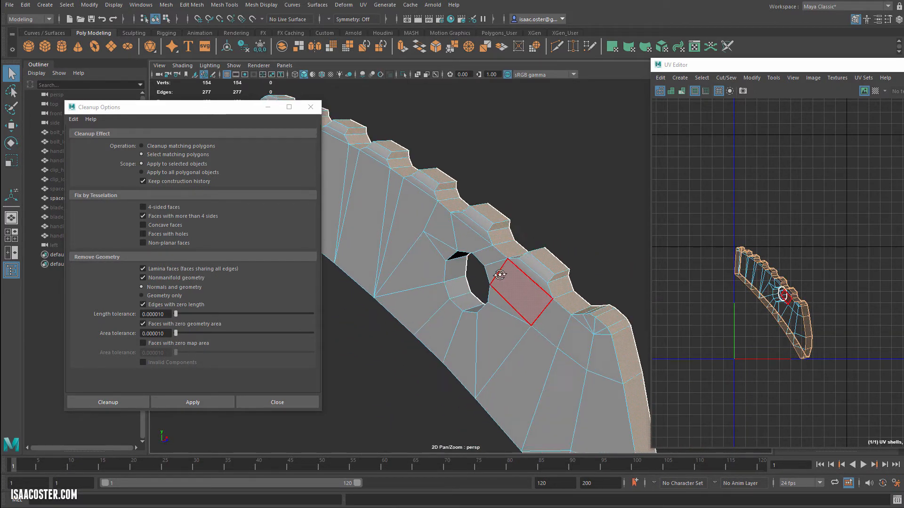
Step: Apply a camera-based UV projection to the selected rim faces and move their UV shell clear of the side's shell
{"action": "left_click_drag", "start_coordinate": [527, 282], "coordinate": [486, 262], "text": "alt"}
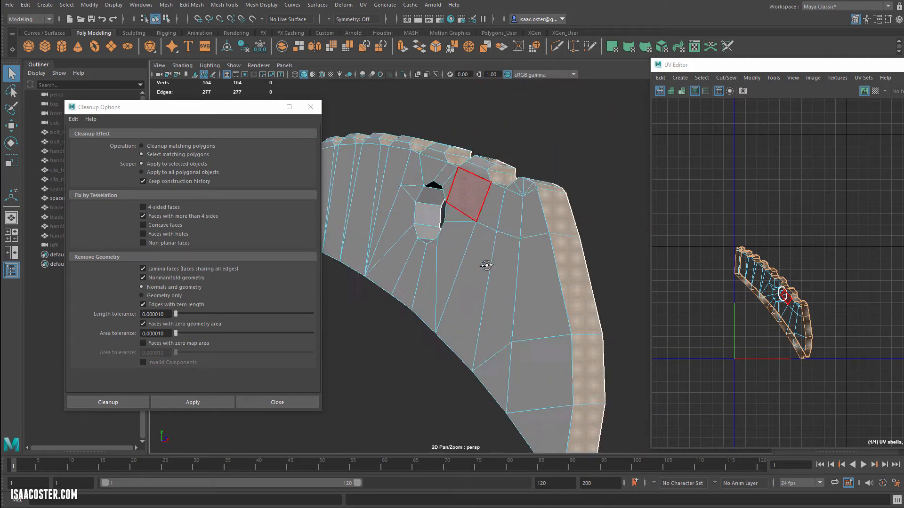
{"action": "scroll", "coordinate": [493, 275], "scroll_direction": "up", "scroll_amount": 2}
{"action": "mouse_move", "coordinate": [686, 77]}
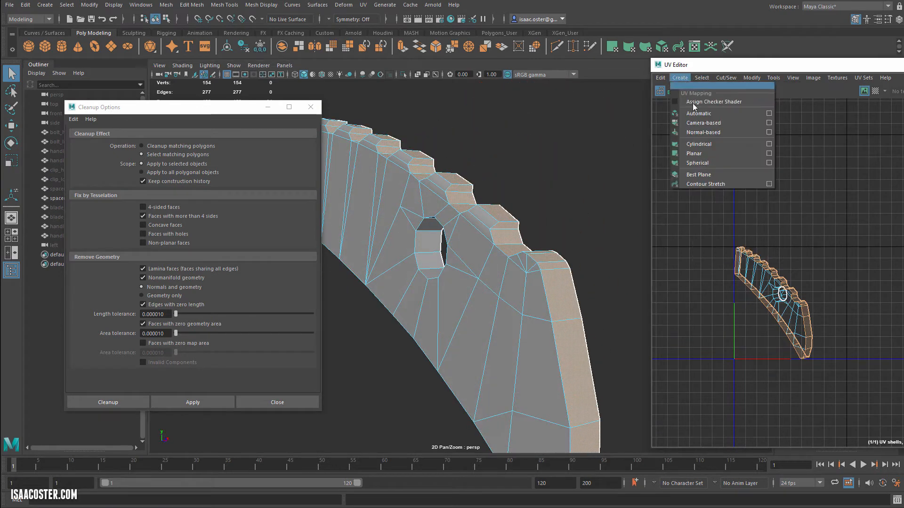
{"action": "left_click", "coordinate": [704, 123]}
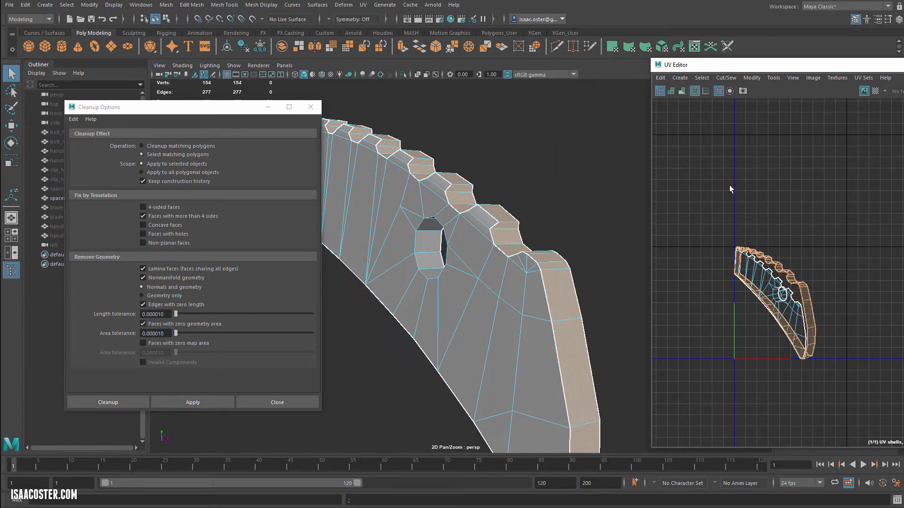
{"action": "key", "text": "w"}
{"action": "left_click_drag", "start_coordinate": [802, 308], "coordinate": [881, 307]}
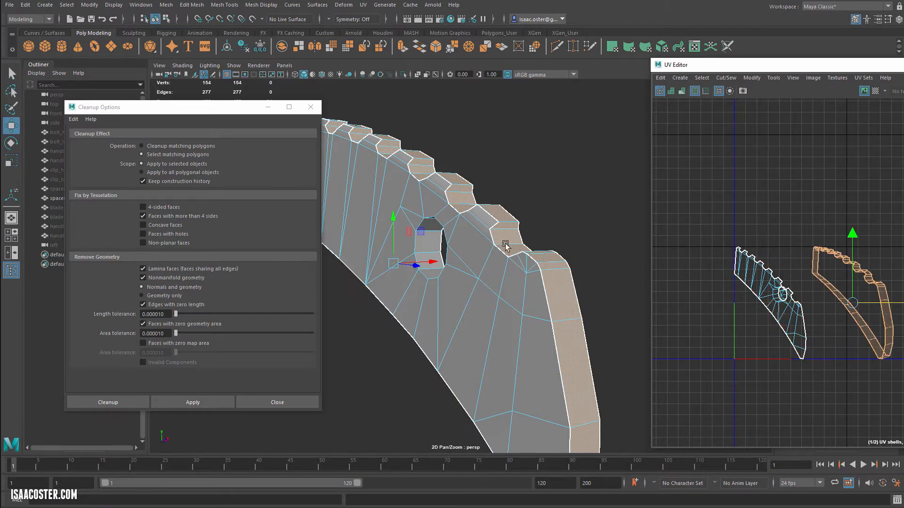
Step: Cut the rim's UV shell along one crosswise edge at each end of the spacer
{"action": "left_click_drag", "start_coordinate": [504, 244], "coordinate": [481, 147], "text": "alt"}
{"action": "right_click_drag", "start_coordinate": [539, 118], "coordinate": [542, 93]}
{"action": "left_click", "coordinate": [549, 114]}
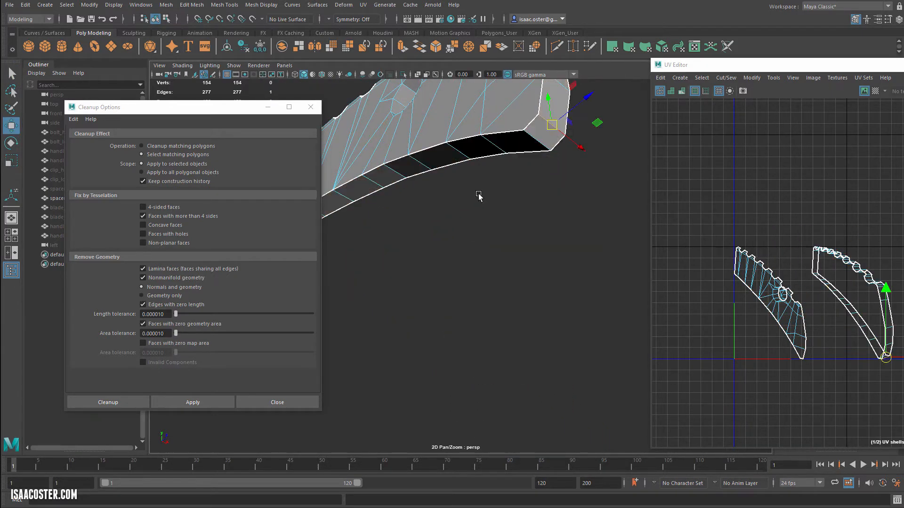
{"action": "left_click_drag", "start_coordinate": [478, 196], "coordinate": [417, 255], "text": "alt"}
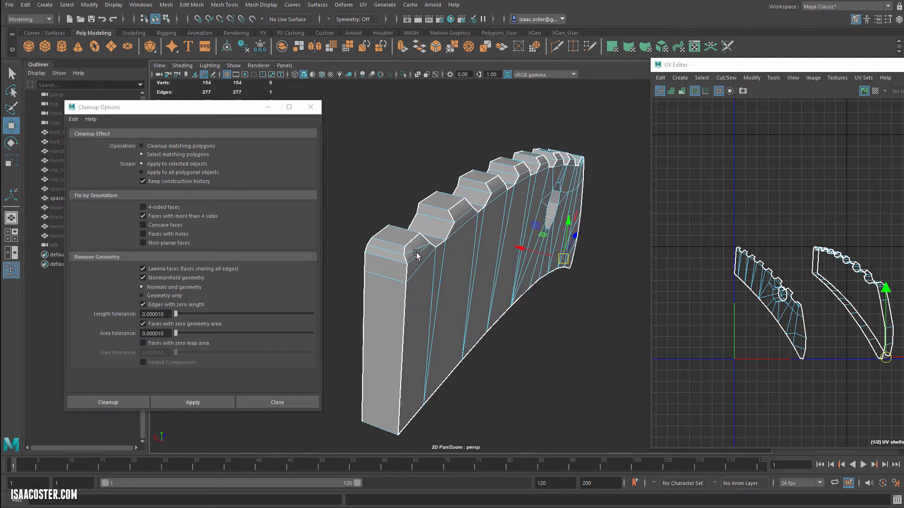
{"action": "left_click", "coordinate": [392, 246], "text": "shift"}
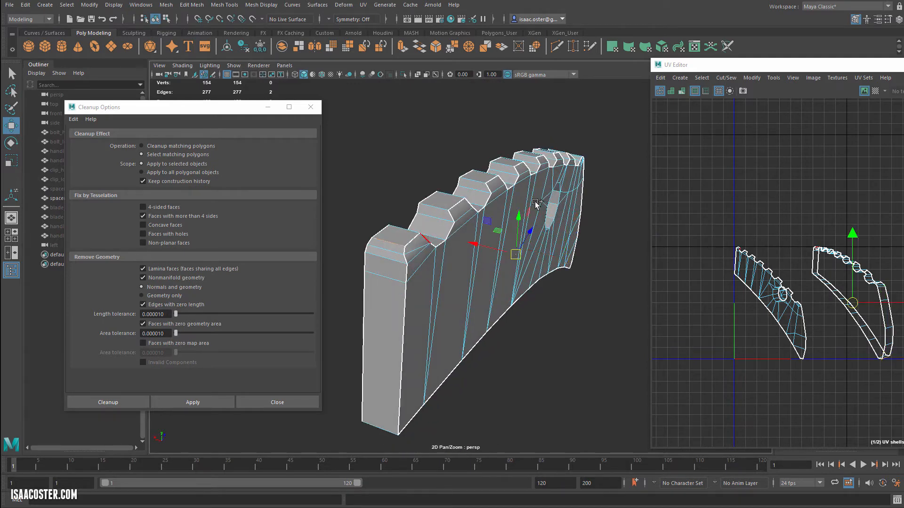
{"action": "left_click", "coordinate": [726, 77]}
{"action": "left_click", "coordinate": [743, 125]}
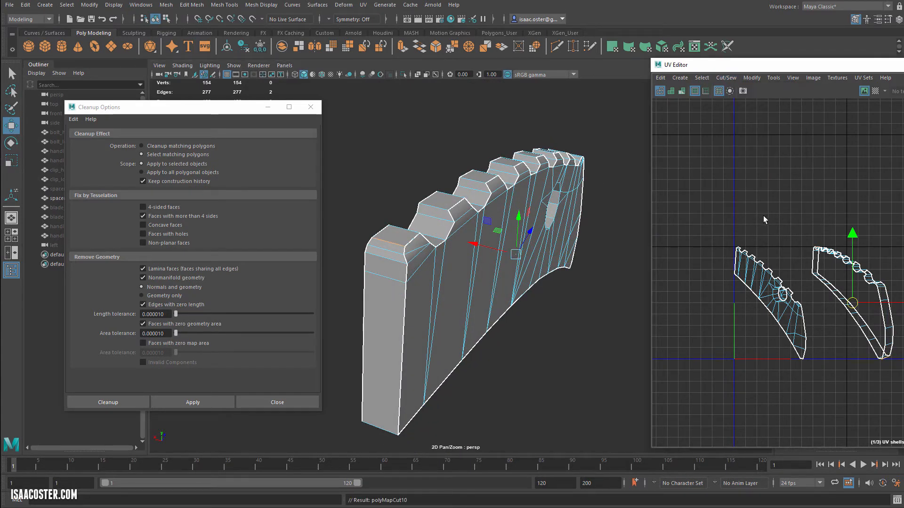
Step: Switch the UV Editor to face selection and select all of the spacer's faces across its UV shells
{"action": "left_click_drag", "start_coordinate": [496, 225], "coordinate": [410, 218], "text": "alt"}
{"action": "middle_click_drag", "start_coordinate": [410, 218], "coordinate": [484, 218], "text": "alt"}
{"action": "left_click_drag", "start_coordinate": [484, 218], "coordinate": [442, 193], "text": "alt"}
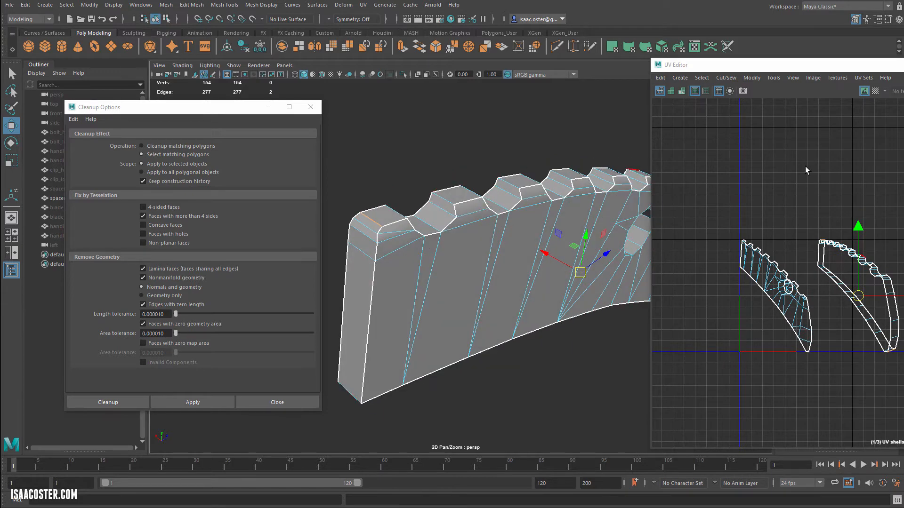
{"action": "right_click_drag", "start_coordinate": [778, 255], "coordinate": [790, 198]}
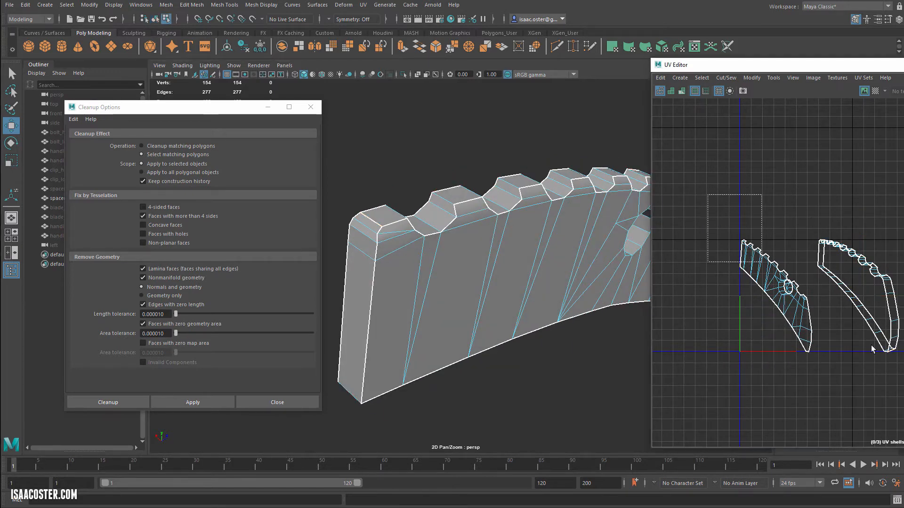
{"action": "left_click_drag", "start_coordinate": [871, 348], "coordinate": [895, 405]}
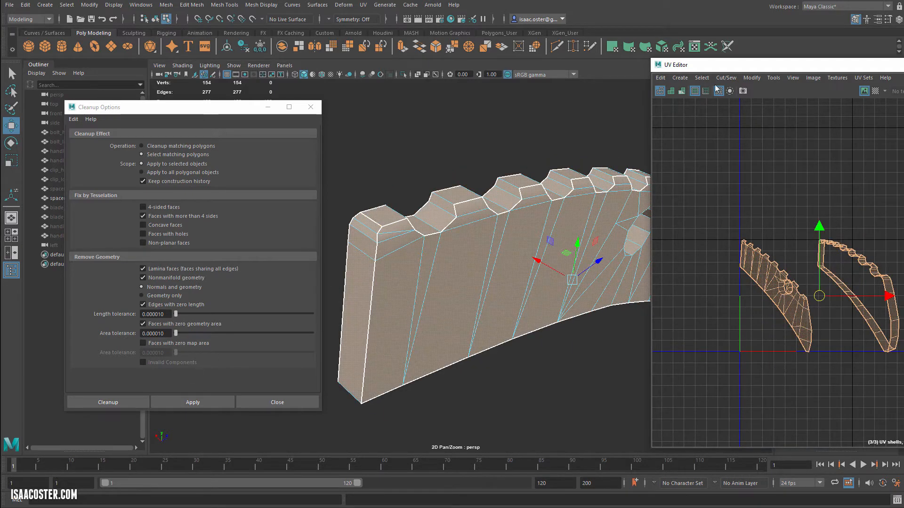
Step: Close the Cleanup Options window and move the UV Editor aside so the model stays visible
{"action": "left_click_drag", "start_coordinate": [763, 68], "coordinate": [517, 43]}
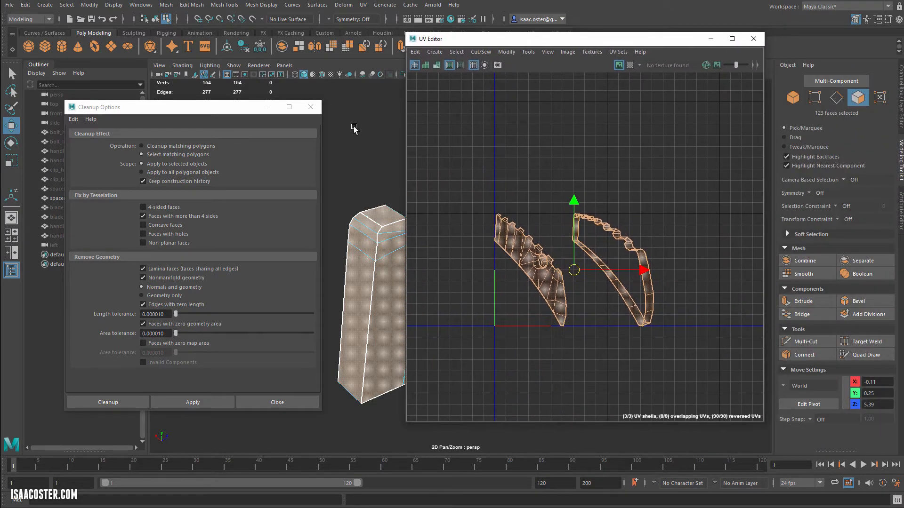
{"action": "left_click", "coordinate": [312, 108]}
{"action": "left_click_drag", "start_coordinate": [457, 39], "coordinate": [128, 46]}
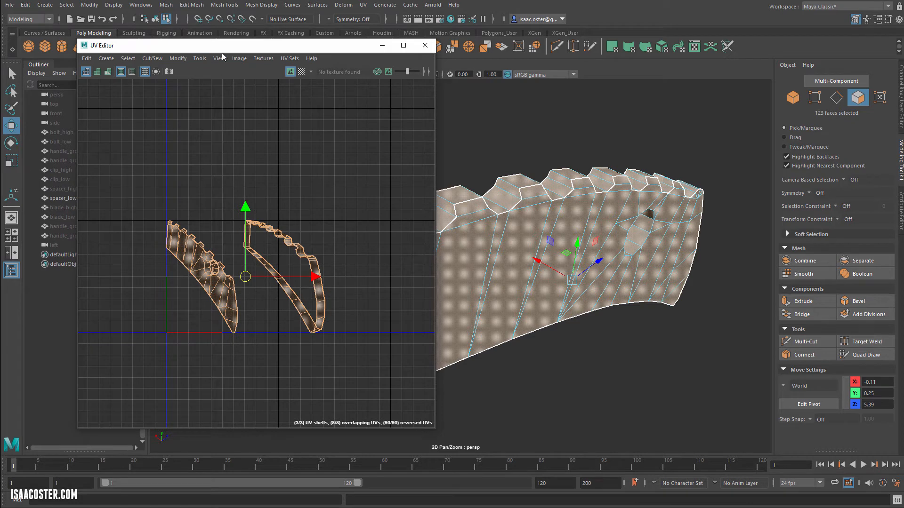
Step: Bring up the UV Toolkit, unfold all selected UV shells, and place the toolkit clear of the UV Editor
{"action": "left_click", "coordinate": [200, 59]}
{"action": "left_click", "coordinate": [225, 72]}
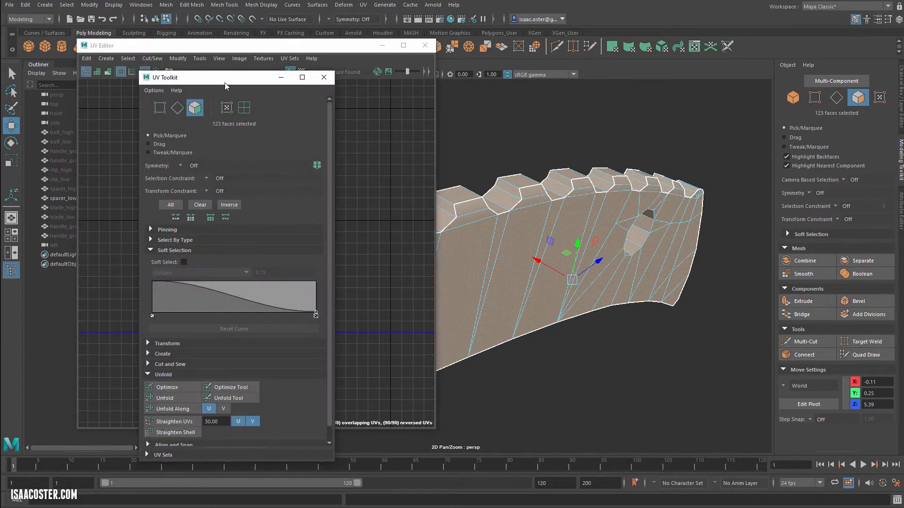
{"action": "left_click_drag", "start_coordinate": [224, 83], "coordinate": [224, 58]}
{"action": "scroll", "coordinate": [188, 249], "scroll_direction": "down", "scroll_amount": 1}
{"action": "left_click", "coordinate": [177, 359]}
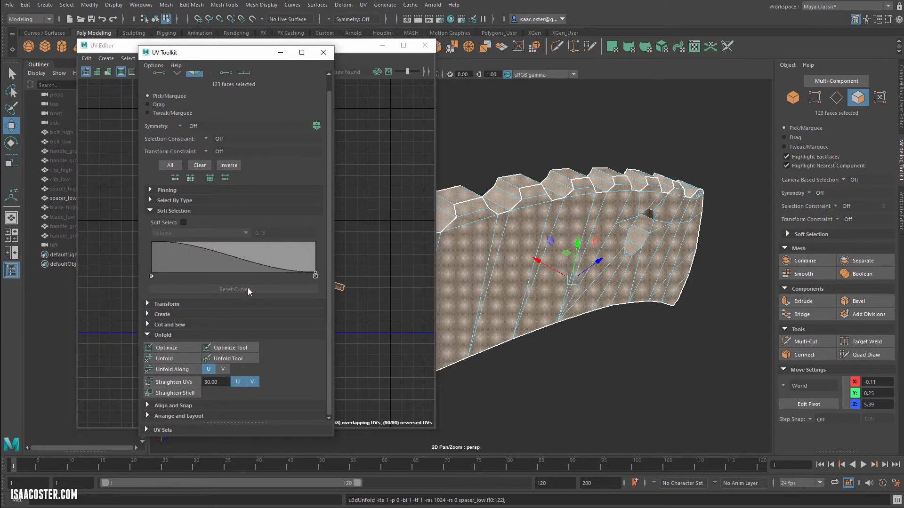
{"action": "left_click_drag", "start_coordinate": [245, 55], "coordinate": [704, 53]}
{"action": "left_click", "coordinate": [309, 256]}
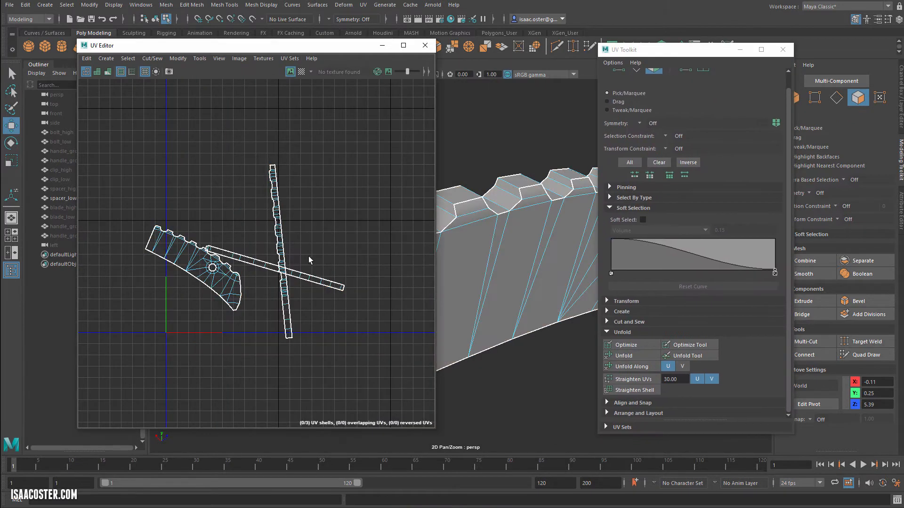
{"action": "scroll", "coordinate": [214, 276], "scroll_direction": "up", "scroll_amount": 4}
{"action": "middle_click_drag", "start_coordinate": [220, 123], "coordinate": [232, 163], "text": "alt"}
{"action": "scroll", "coordinate": [232, 163], "scroll_direction": "up", "scroll_amount": 4}
{"action": "right_click_drag", "start_coordinate": [221, 163], "coordinate": [220, 135]}
{"action": "double_click", "coordinate": [178, 199]}
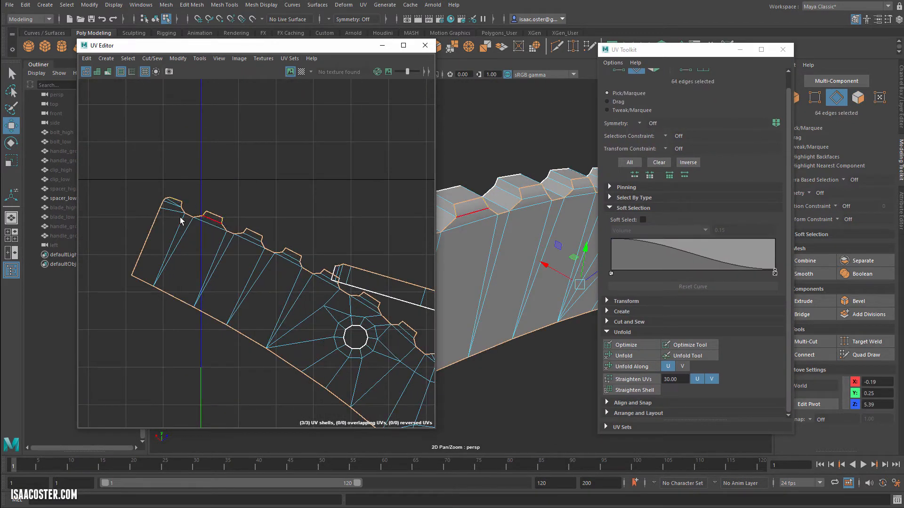
{"action": "left_click_drag", "start_coordinate": [154, 327], "coordinate": [164, 329], "text": "ctrl"}
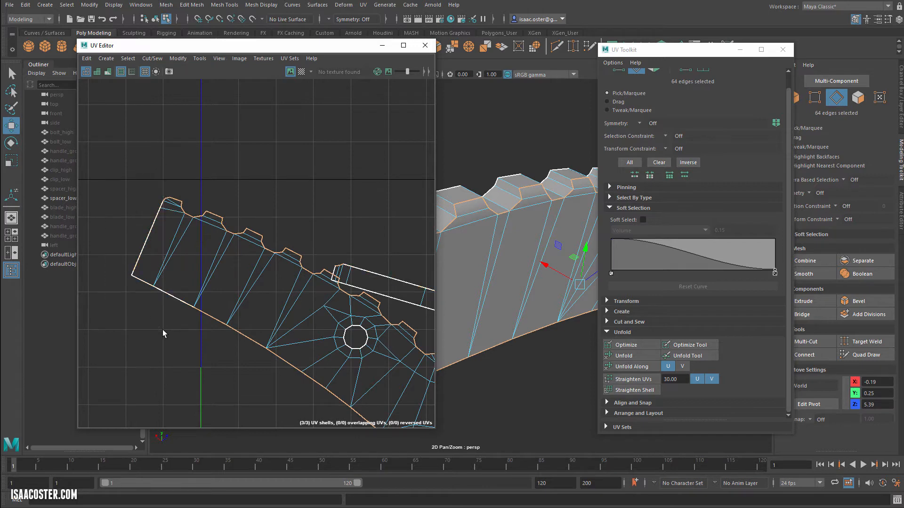
{"action": "middle_click_drag", "start_coordinate": [216, 279], "coordinate": [161, 215], "text": "alt"}
{"action": "scroll", "coordinate": [161, 216], "scroll_direction": "down", "scroll_amount": 2}
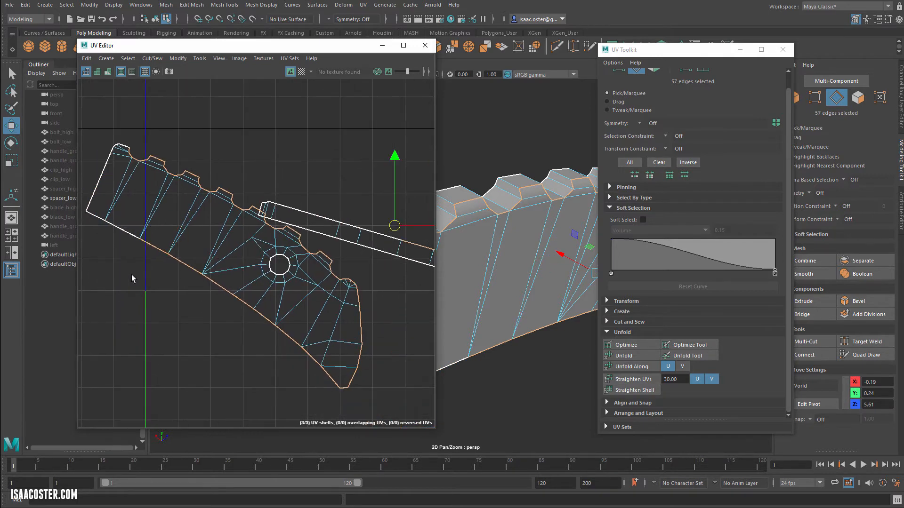
{"action": "left_click_drag", "start_coordinate": [134, 283], "coordinate": [206, 235], "text": "ctrl"}
{"action": "left_click_drag", "start_coordinate": [209, 338], "coordinate": [264, 280], "text": "ctrl"}
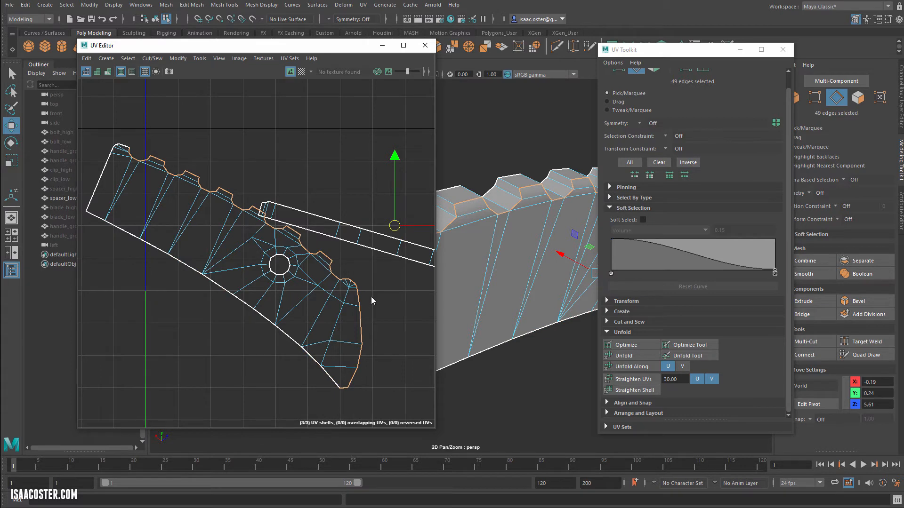
{"action": "middle_click_drag", "start_coordinate": [397, 383], "coordinate": [395, 368], "text": "alt"}
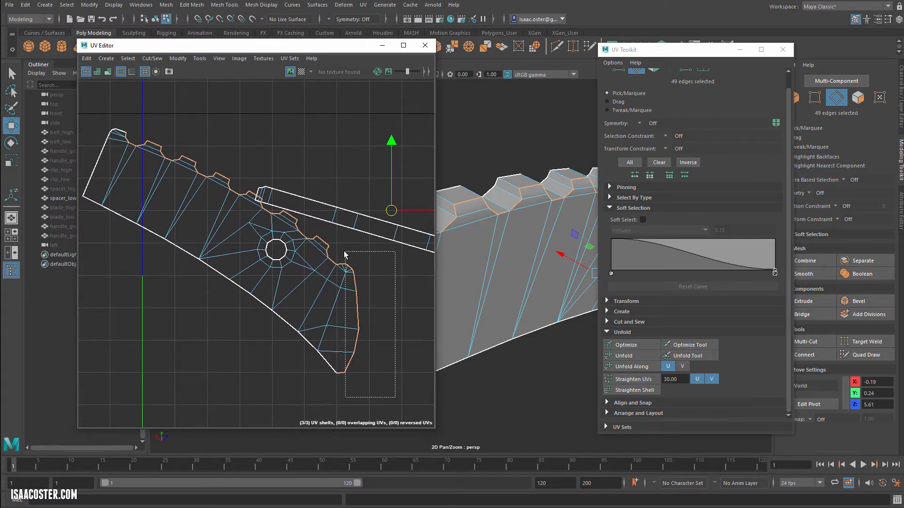
{"action": "left_click_drag", "start_coordinate": [342, 255], "coordinate": [342, 255], "text": "ctrl"}
{"action": "scroll", "coordinate": [346, 286], "scroll_direction": "down", "scroll_amount": 2}
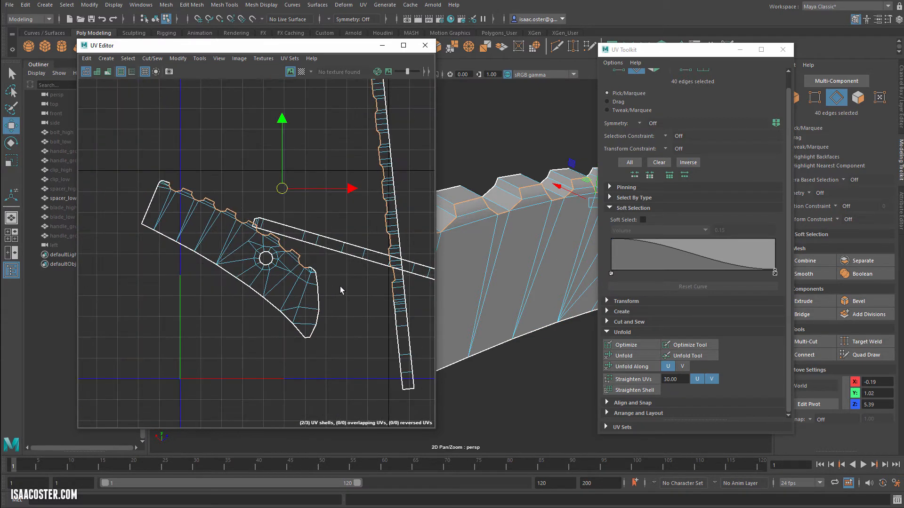
{"action": "middle_click_drag", "start_coordinate": [339, 287], "coordinate": [284, 284], "text": "alt"}
{"action": "scroll", "coordinate": [275, 299], "scroll_direction": "up", "scroll_amount": 3}
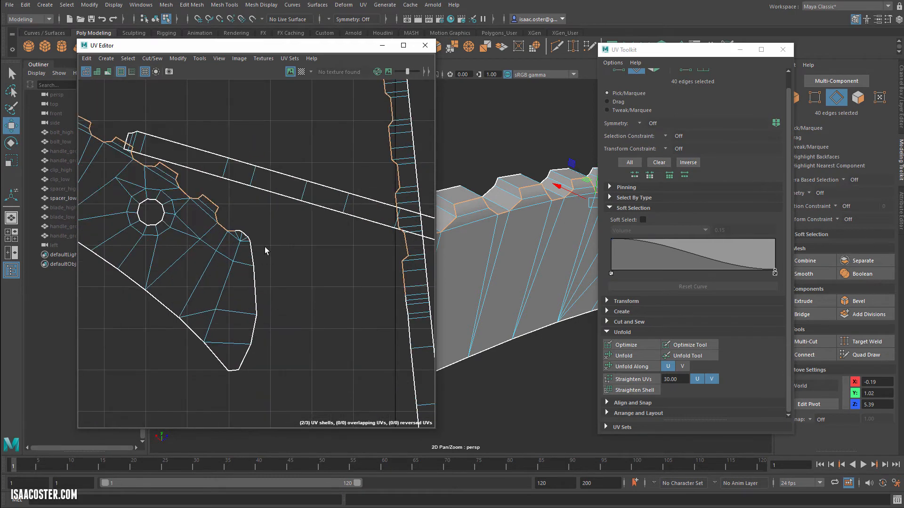
{"action": "key", "text": "ctrl+z"}
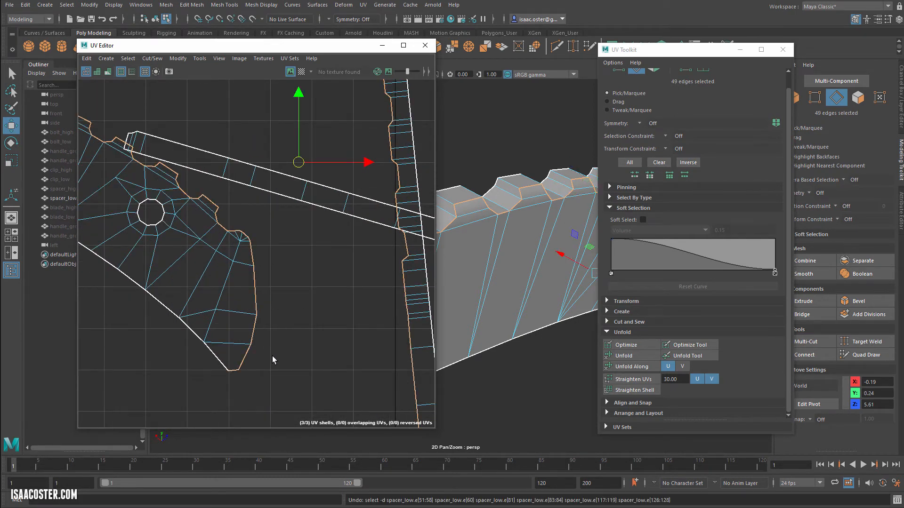
{"action": "middle_click_drag", "start_coordinate": [349, 337], "coordinate": [345, 339], "text": "alt"}
{"action": "scroll", "coordinate": [345, 338], "scroll_direction": "down", "scroll_amount": 2}
{"action": "middle_click_drag", "start_coordinate": [333, 306], "coordinate": [151, 292], "text": "alt"}
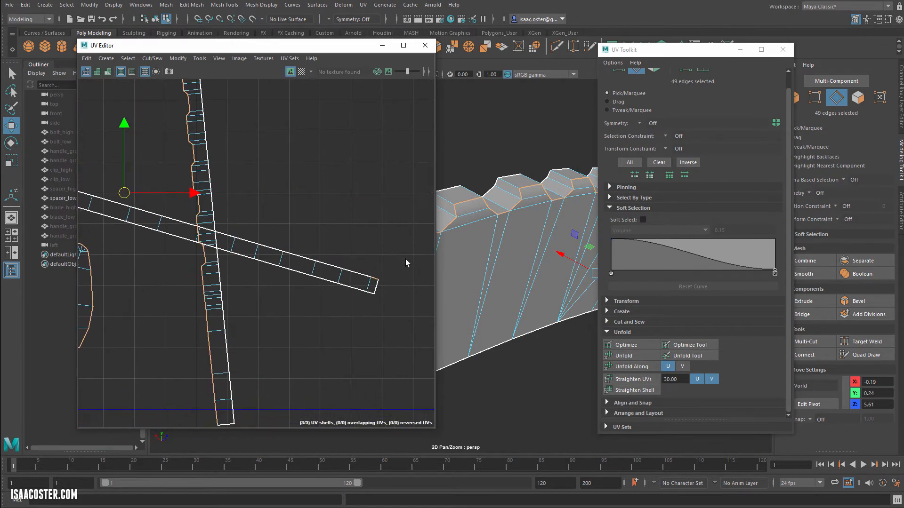
{"action": "left_click_drag", "start_coordinate": [350, 312], "coordinate": [354, 307], "text": "ctrl"}
{"action": "middle_click_drag", "start_coordinate": [355, 307], "coordinate": [496, 310], "text": "alt"}
{"action": "middle_click_drag", "start_coordinate": [217, 274], "coordinate": [286, 293], "text": "alt"}
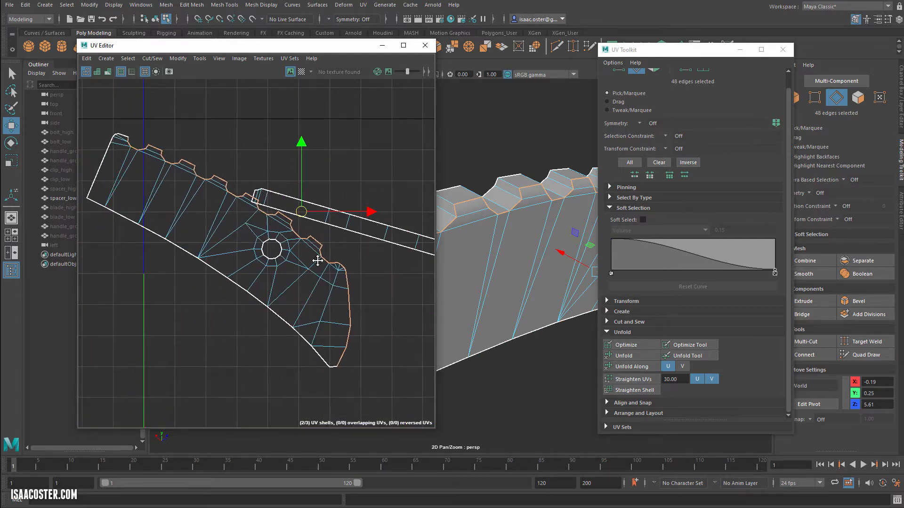
{"action": "middle_click_drag", "start_coordinate": [318, 261], "coordinate": [158, 213], "text": "alt"}
{"action": "mouse_move", "coordinate": [315, 260]}
{"action": "right_mouse_down"}
{"action": "mouse_move", "coordinate": [319, 277]}
{"action": "mouse_move", "coordinate": [317, 260]}
{"action": "right_mouse_up"}
{"action": "middle_click_drag", "start_coordinate": [211, 330], "coordinate": [239, 374], "text": "alt"}
{"action": "scroll", "coordinate": [256, 371], "scroll_direction": "down", "scroll_amount": 3}
{"action": "middle_click_drag", "start_coordinate": [293, 349], "coordinate": [360, 347], "text": "alt"}
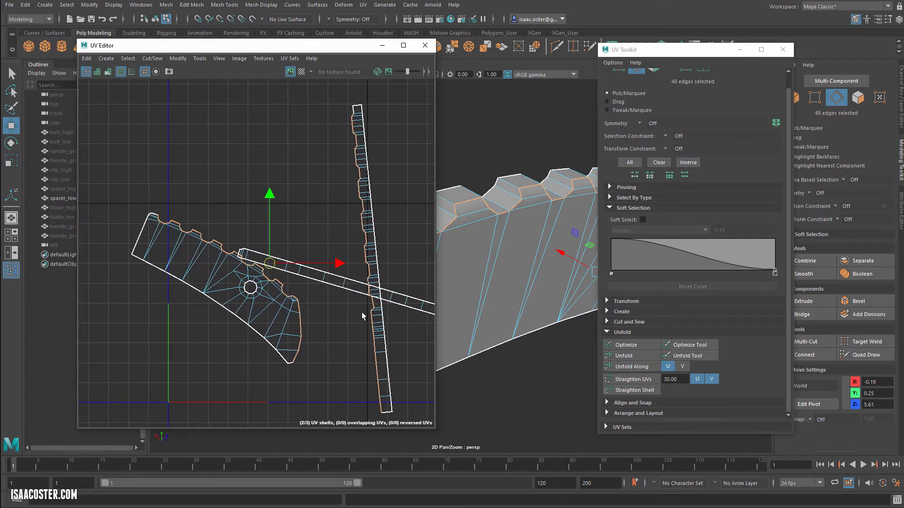
{"action": "double_click", "coordinate": [153, 268], "text": "shift"}
{"action": "left_click_drag", "start_coordinate": [308, 259], "coordinate": [220, 257]}
{"action": "key", "text": "ctrl+z"}
{"action": "left_click", "coordinate": [223, 234]}
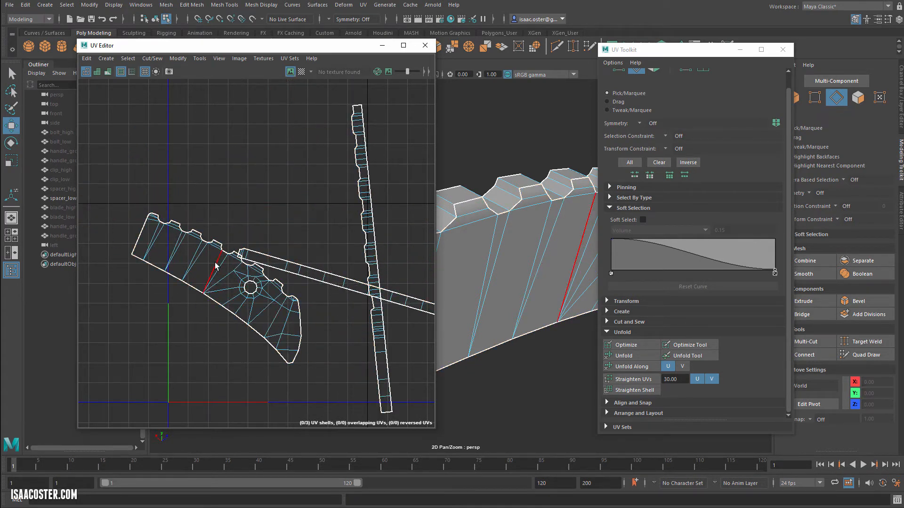
Step: Select the side's whole UV shell, rotate it roughly horizontal, and move it below the rim strips
{"action": "right_click_drag", "start_coordinate": [216, 263], "coordinate": [218, 286]}
{"action": "double_click", "coordinate": [218, 287]}
{"action": "key", "text": "e"}
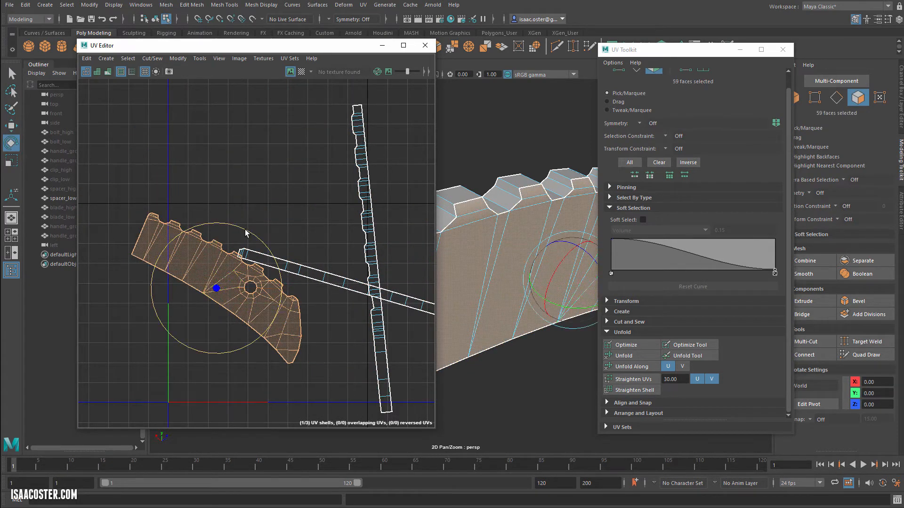
{"action": "left_click_drag", "start_coordinate": [245, 232], "coordinate": [218, 226]}
{"action": "key", "text": "w"}
{"action": "left_click_drag", "start_coordinate": [215, 290], "coordinate": [218, 357]}
{"action": "left_click", "coordinate": [213, 362]}
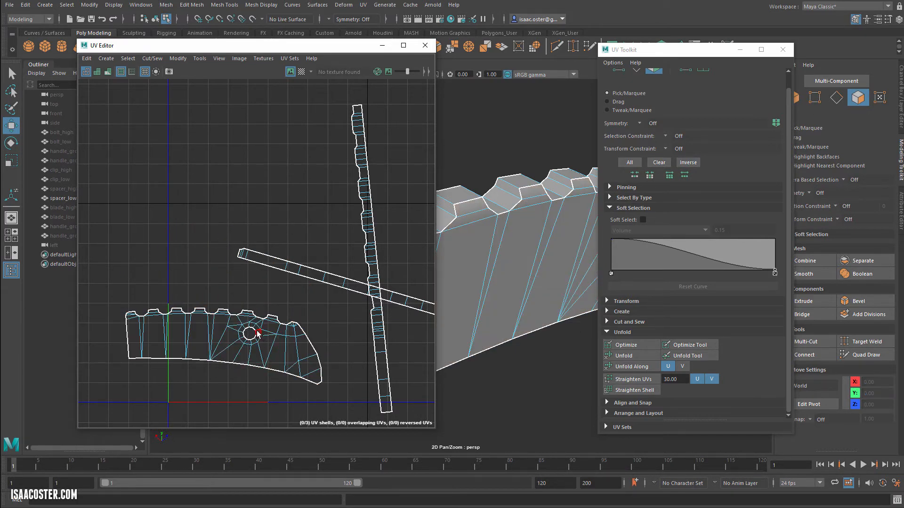
Step: Select only the long smooth curved border edges opposite the teeth on the side's shell and sew them to the matching rim strip
{"action": "middle_click_drag", "start_coordinate": [240, 304], "coordinate": [252, 227], "text": "alt"}
{"action": "right_click", "coordinate": [233, 195]}
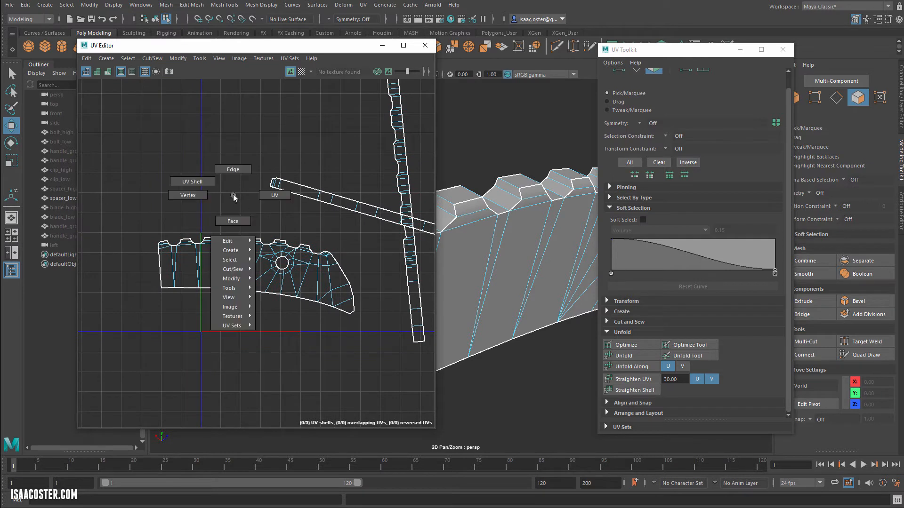
{"action": "left_click", "coordinate": [233, 169]}
{"action": "middle_click_drag", "start_coordinate": [291, 253], "coordinate": [297, 229], "text": "alt"}
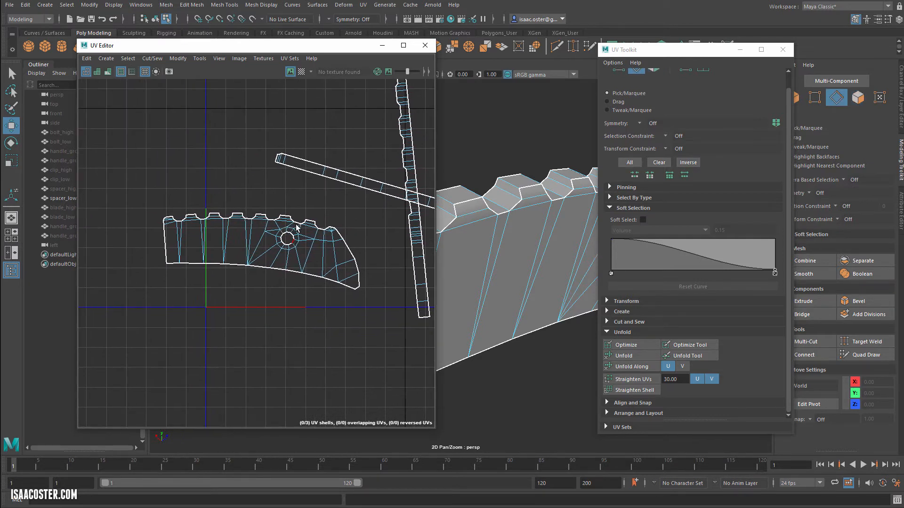
{"action": "double_click", "coordinate": [165, 252]}
{"action": "right_click_drag", "start_coordinate": [178, 196], "coordinate": [177, 174]}
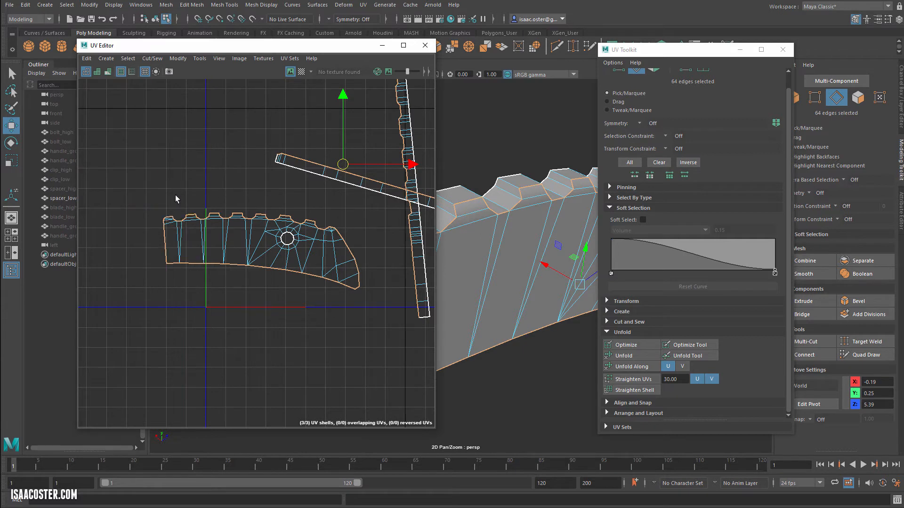
{"action": "left_click_drag", "start_coordinate": [198, 203], "coordinate": [379, 222]}
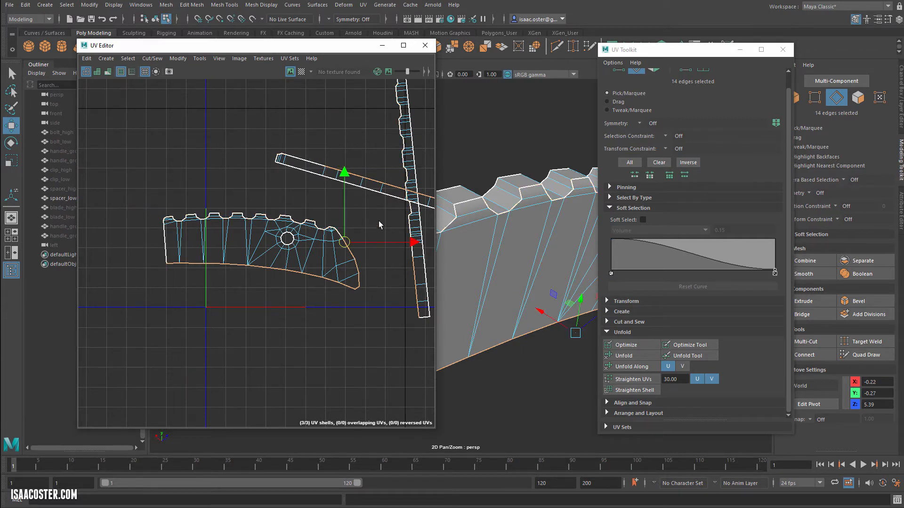
{"action": "left_click_drag", "start_coordinate": [353, 285], "coordinate": [353, 285], "text": "ctrl"}
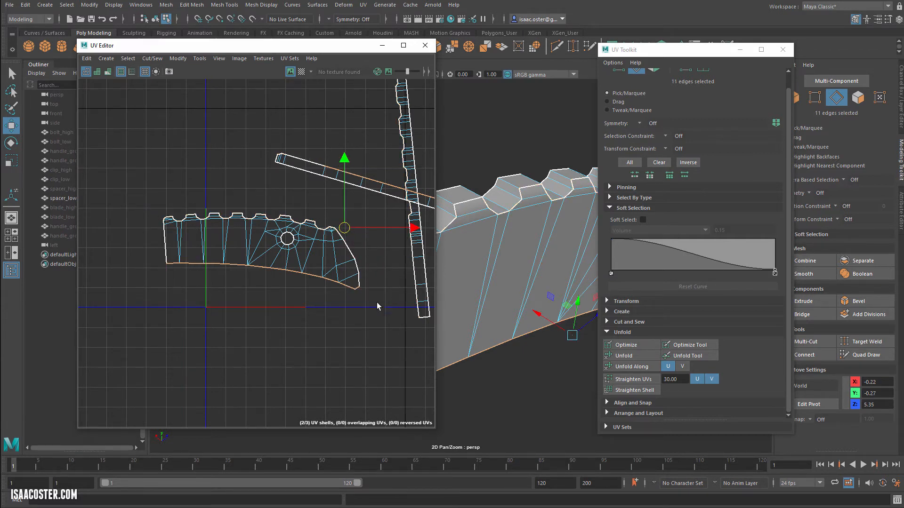
{"action": "mouse_move", "coordinate": [355, 238]}
{"action": "middle_mouse_down", "text": "alt"}
{"action": "mouse_move", "coordinate": [251, 248]}
{"action": "mouse_move", "coordinate": [211, 319]}
{"action": "mouse_move", "coordinate": [271, 325]}
{"action": "mouse_move", "coordinate": [265, 282]}
{"action": "mouse_move", "coordinate": [351, 244]}
{"action": "middle_mouse_up", "text": "alt"}
{"action": "left_click", "coordinate": [152, 58]}
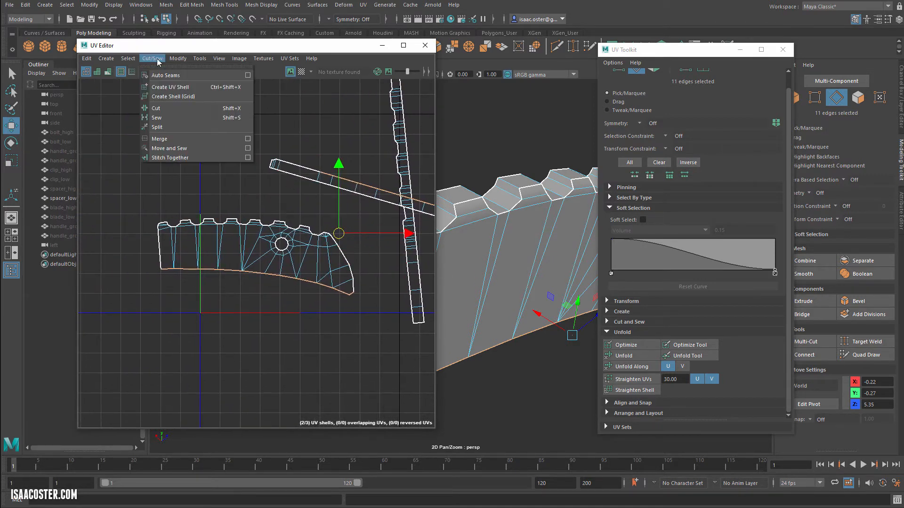
{"action": "left_click", "coordinate": [159, 118]}
Step: Select the faces of the sewn side-and-rim shell and unfold it
{"action": "right_click_drag", "start_coordinate": [298, 215], "coordinate": [299, 234]}
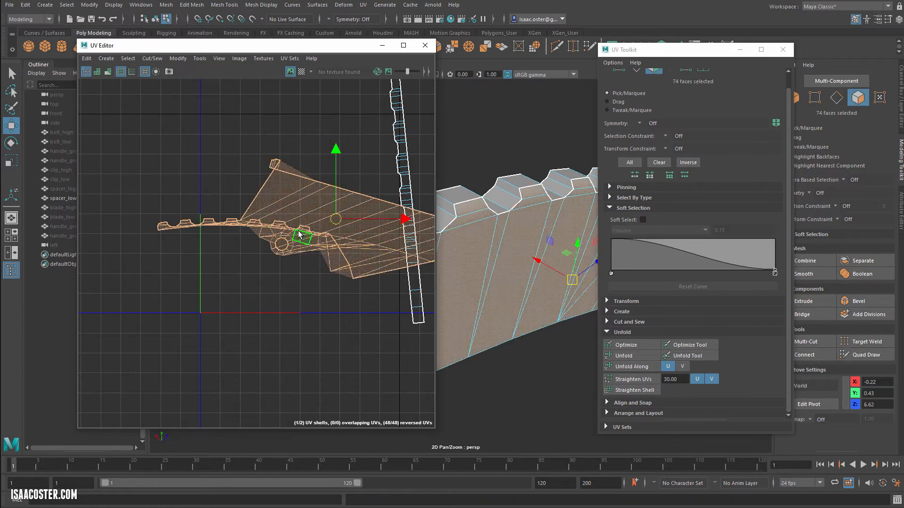
{"action": "left_click", "coordinate": [624, 356]}
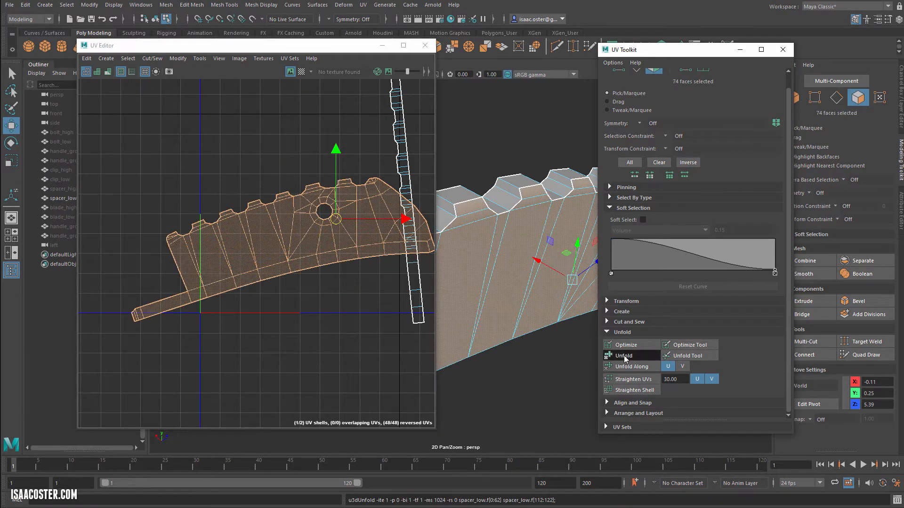
{"action": "left_click", "coordinate": [186, 317]}
Step: Select the short edge joining the protruding tail strip to the spacer's side shell and cut the UVs there
{"action": "scroll", "coordinate": [183, 303], "scroll_direction": "up", "scroll_amount": 3}
{"action": "right_click_drag", "start_coordinate": [185, 291], "coordinate": [186, 268]}
{"action": "left_click", "coordinate": [193, 289]}
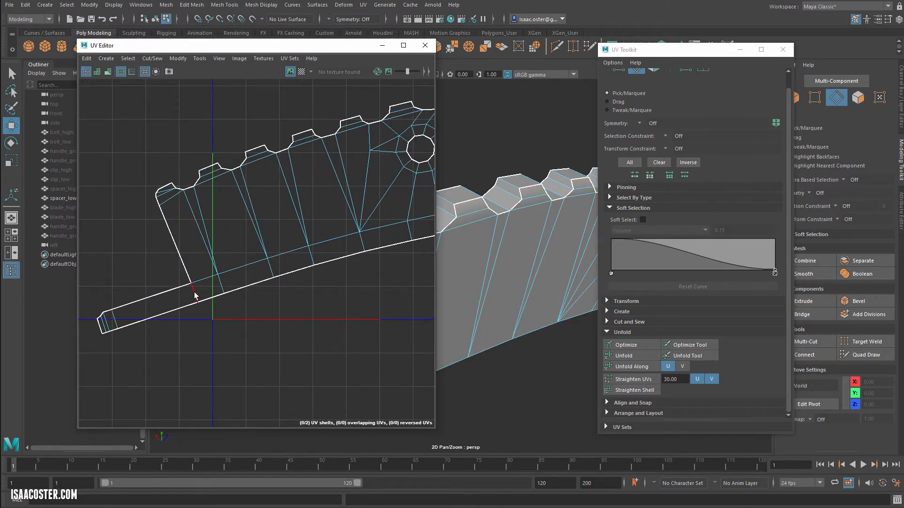
{"action": "left_click", "coordinate": [160, 58]}
{"action": "left_click", "coordinate": [162, 113]}
Step: Select the straight end edges of the spacer's side shell, including the short corner edge, and move and sew the detached tail strip onto them
{"action": "right_click_drag", "start_coordinate": [126, 236], "coordinate": [118, 211]}
{"action": "left_click", "coordinate": [169, 240]}
{"action": "scroll", "coordinate": [157, 207], "scroll_direction": "up", "scroll_amount": 2}
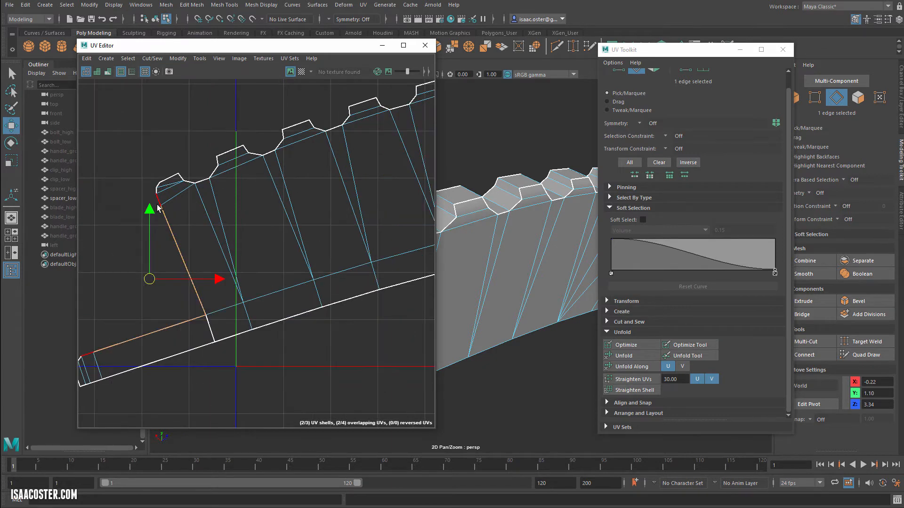
{"action": "left_click", "coordinate": [158, 203], "text": "shift"}
{"action": "middle_click_drag", "start_coordinate": [170, 262], "coordinate": [190, 261], "text": "alt"}
{"action": "scroll", "coordinate": [176, 196], "scroll_direction": "up", "scroll_amount": 2}
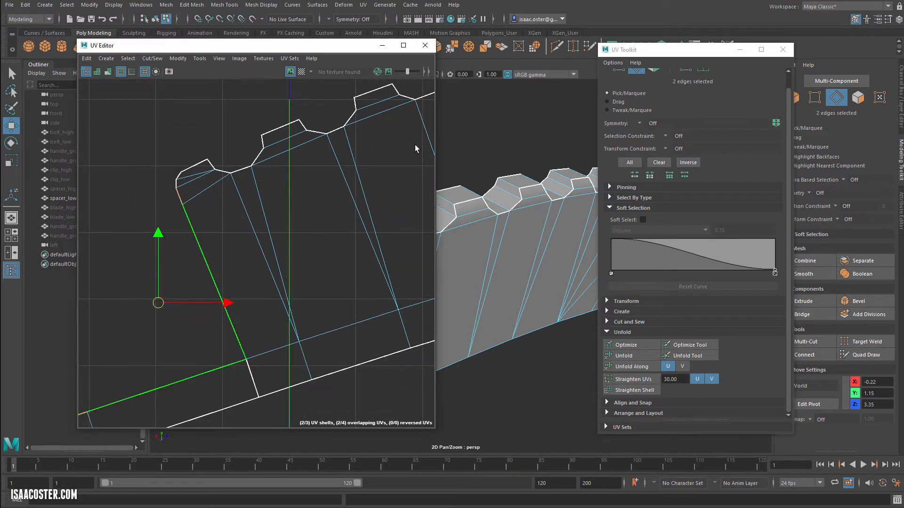
{"action": "left_click", "coordinate": [177, 57]}
{"action": "left_click", "coordinate": [173, 149]}
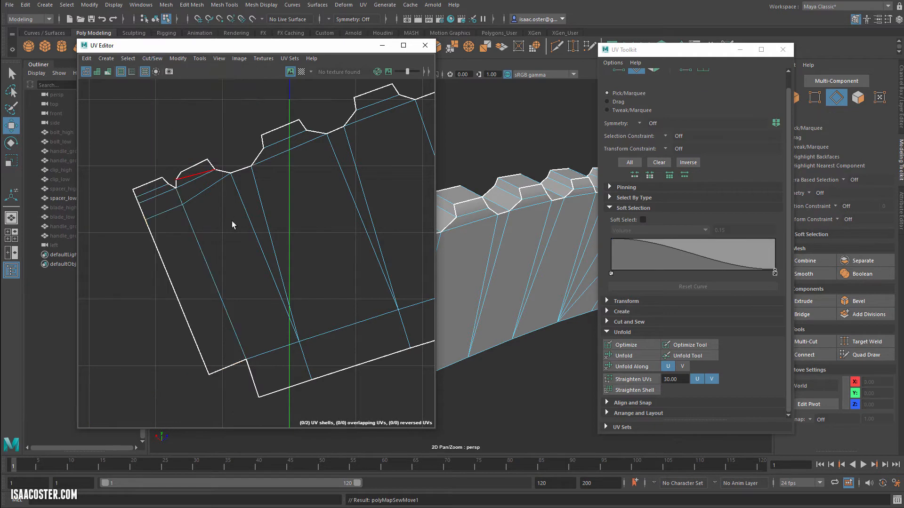
Step: Select the spacer's whole side shell and rotate it until it lies roughly horizontal
{"action": "right_click_drag", "start_coordinate": [270, 246], "coordinate": [276, 261]}
{"action": "double_click", "coordinate": [276, 261]}
{"action": "scroll", "coordinate": [320, 264], "scroll_direction": "down", "scroll_amount": 2}
{"action": "middle_click_drag", "start_coordinate": [323, 264], "coordinate": [249, 273], "text": "alt"}
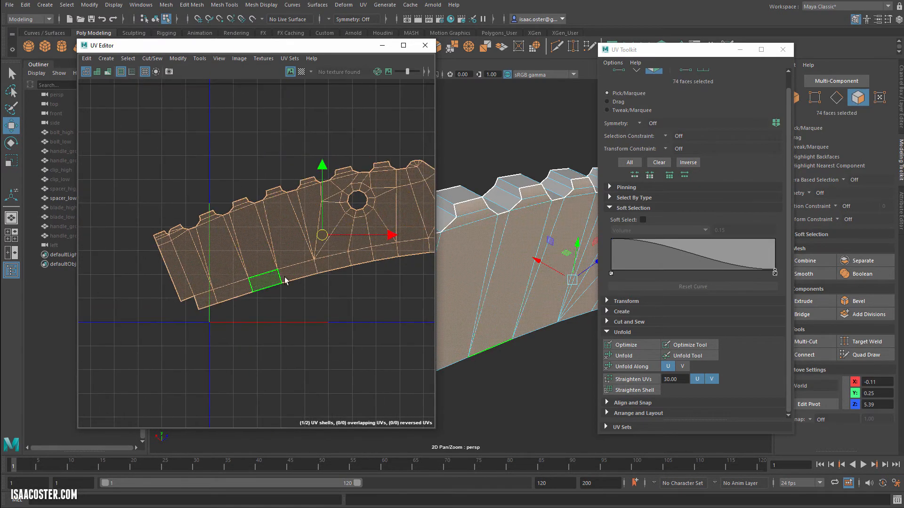
{"action": "key", "text": "e"}
{"action": "left_click_drag", "start_coordinate": [376, 197], "coordinate": [409, 245]}
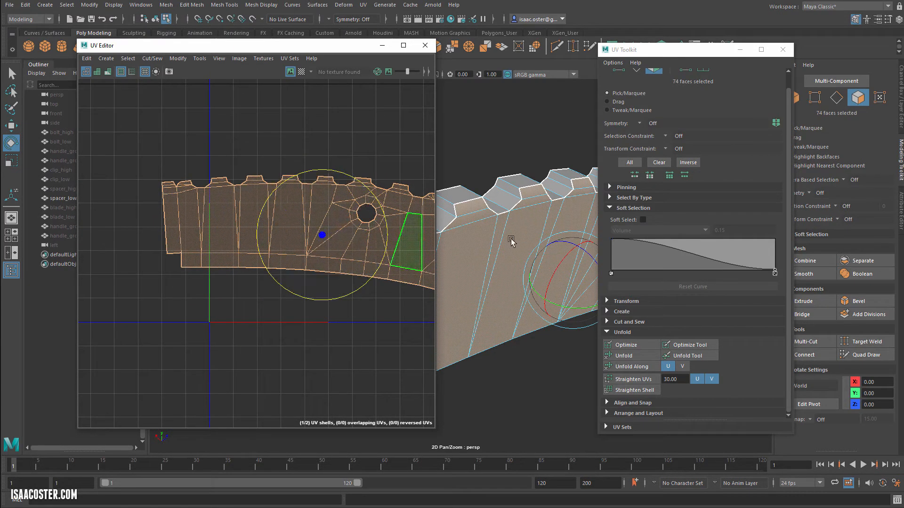
Step: Place the UV Toolkit clear of the model and bring the spacer's toothed rim into view
{"action": "left_click_drag", "start_coordinate": [666, 49], "coordinate": [834, 71]}
{"action": "left_click_drag", "start_coordinate": [589, 230], "coordinate": [436, 184], "text": "alt"}
{"action": "middle_click_drag", "start_coordinate": [619, 237], "coordinate": [673, 148], "text": "alt"}
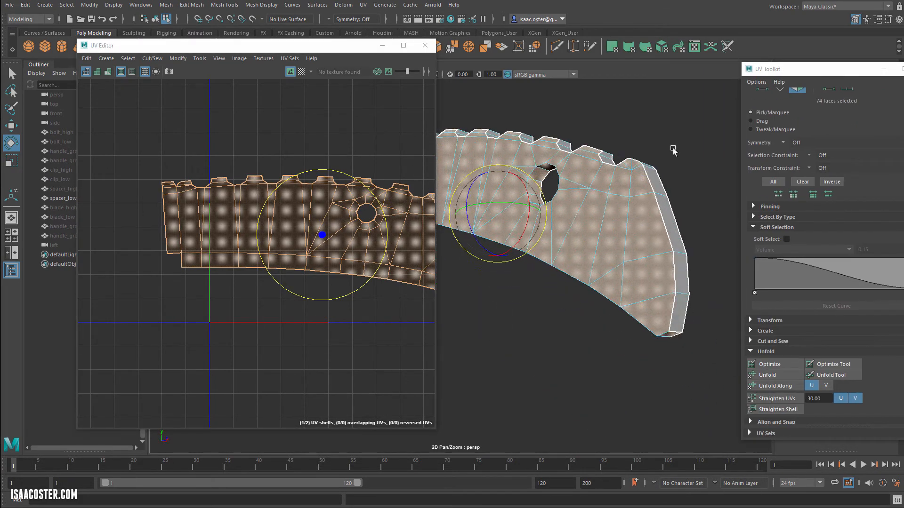
{"action": "left_click_drag", "start_coordinate": [673, 150], "coordinate": [696, 148], "text": "alt"}
{"action": "left_click_drag", "start_coordinate": [646, 115], "coordinate": [549, 102], "text": "alt"}
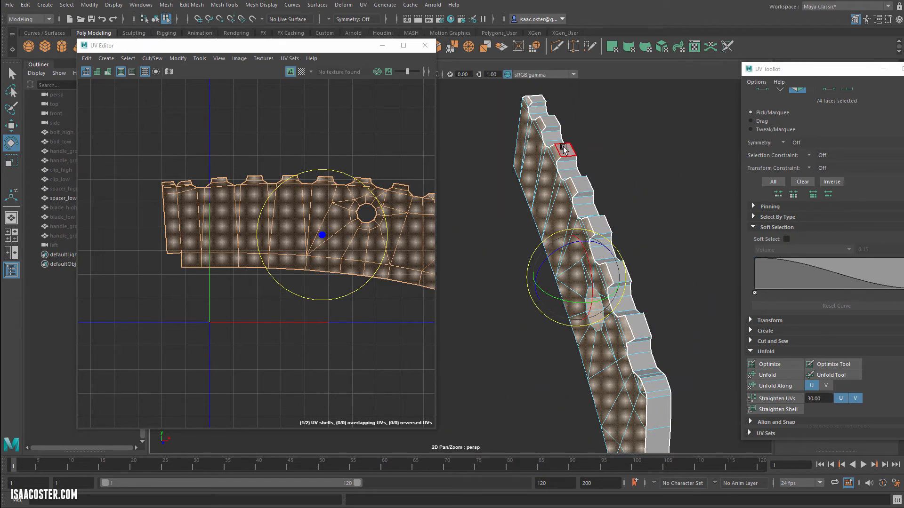
Step: Select the toothed rim strip's whole UV shell and rotate it until it stands vertical
{"action": "middle_click_drag", "start_coordinate": [306, 191], "coordinate": [163, 190], "text": "alt"}
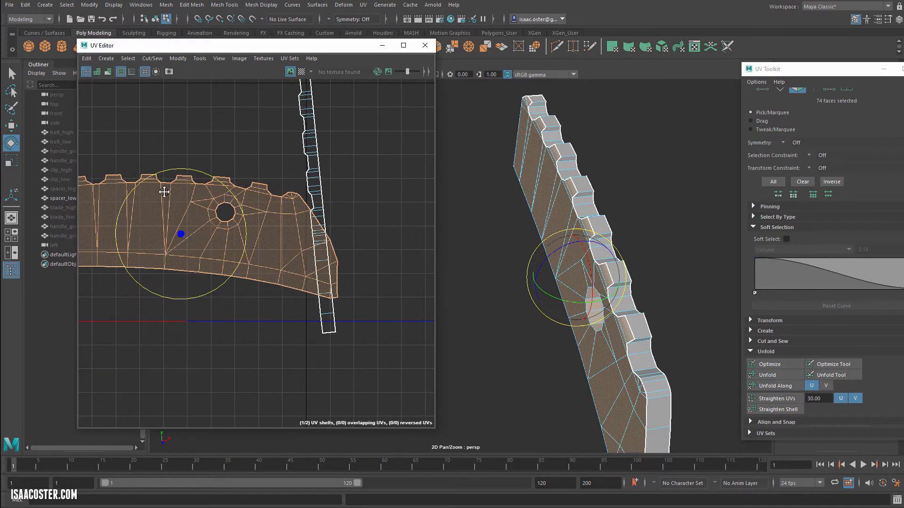
{"action": "scroll", "coordinate": [258, 182], "scroll_direction": "down", "scroll_amount": 1}
{"action": "double_click", "coordinate": [307, 142]}
{"action": "middle_click_drag", "start_coordinate": [359, 154], "coordinate": [358, 190], "text": "alt"}
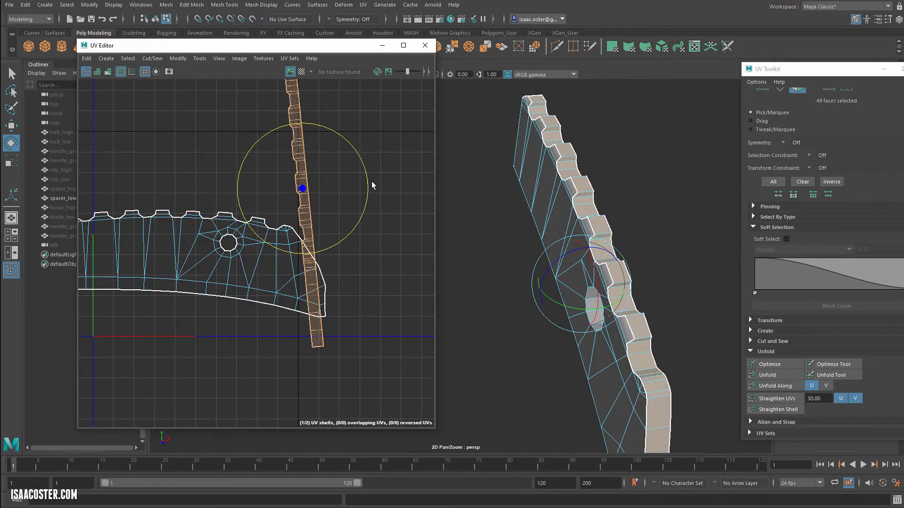
{"action": "left_click_drag", "start_coordinate": [369, 183], "coordinate": [367, 192]}
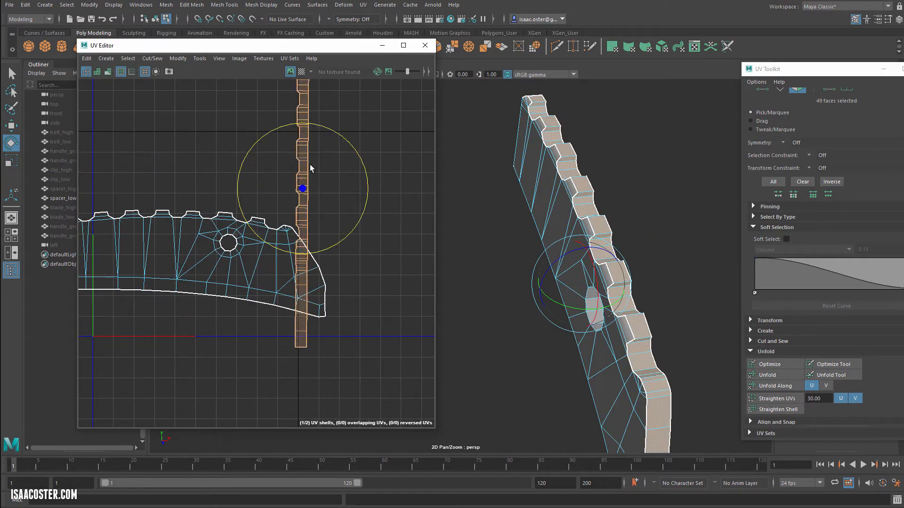
{"action": "left_click_drag", "start_coordinate": [321, 245], "coordinate": [323, 249]}
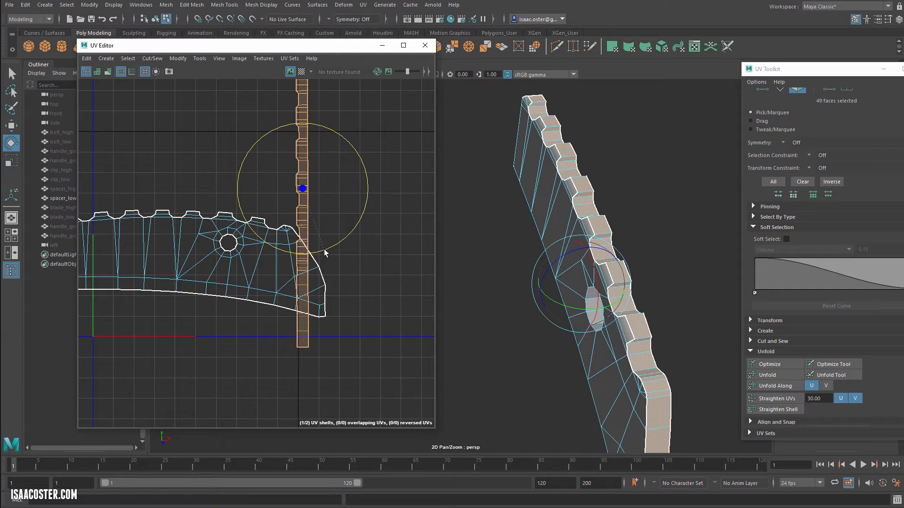
Step: Return the spacer to object selection and show the last hidden knife parts
{"action": "left_click_drag", "start_coordinate": [638, 294], "coordinate": [468, 266], "text": "alt"}
{"action": "scroll", "coordinate": [381, 278], "scroll_direction": "down", "scroll_amount": 3}
{"action": "scroll", "coordinate": [510, 285], "scroll_direction": "down", "scroll_amount": 3}
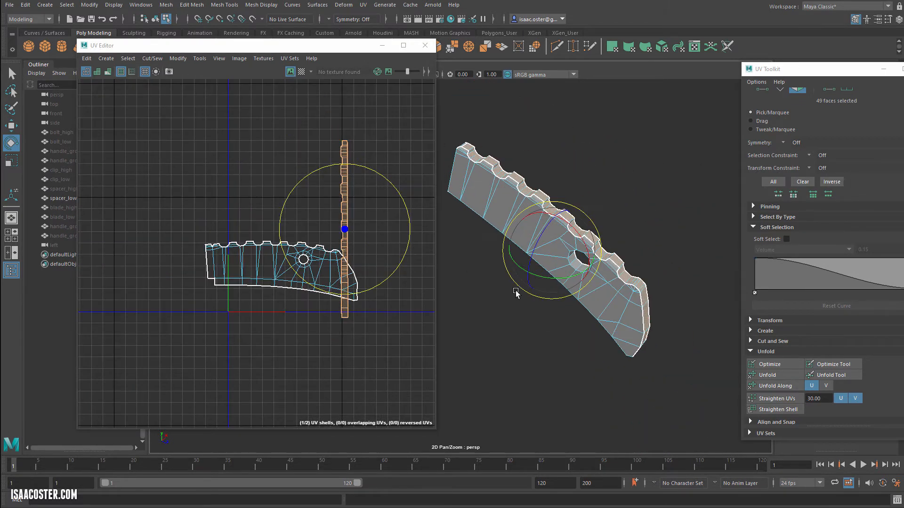
{"action": "key", "text": "F8"}
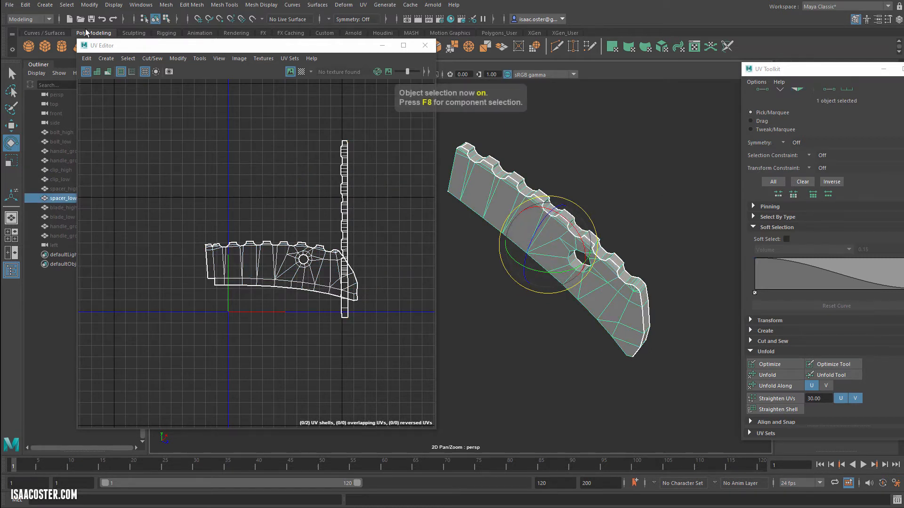
{"action": "left_click_drag", "start_coordinate": [245, 50], "coordinate": [221, 63]}
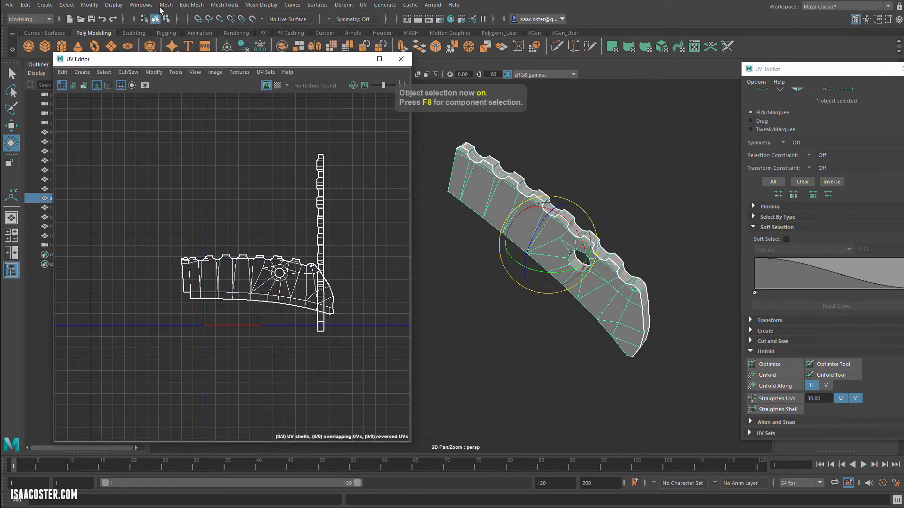
{"action": "left_click", "coordinate": [116, 5]}
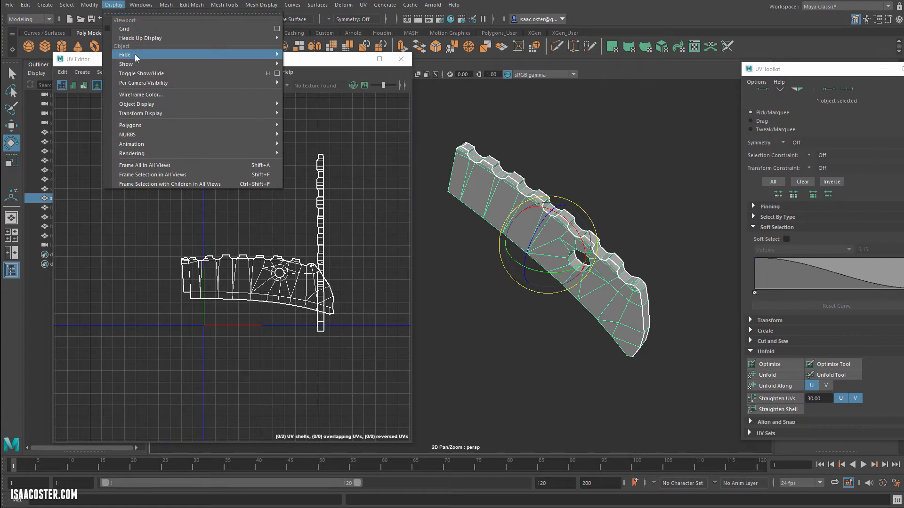
{"action": "mouse_move", "coordinate": [136, 64]}
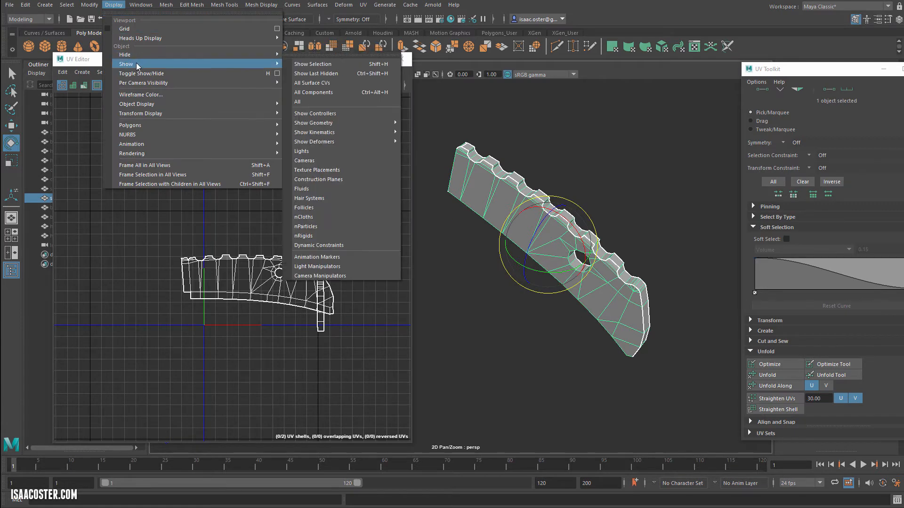
{"action": "left_click", "coordinate": [330, 73]}
{"action": "left_click_drag", "start_coordinate": [607, 181], "coordinate": [658, 200], "text": "alt"}
{"action": "left_click_drag", "start_coordinate": [674, 242], "coordinate": [635, 240], "text": "alt"}
Step: Save the scene and apply a camera-based UV mapping to the knife's clip
{"action": "left_click", "coordinate": [502, 214]}
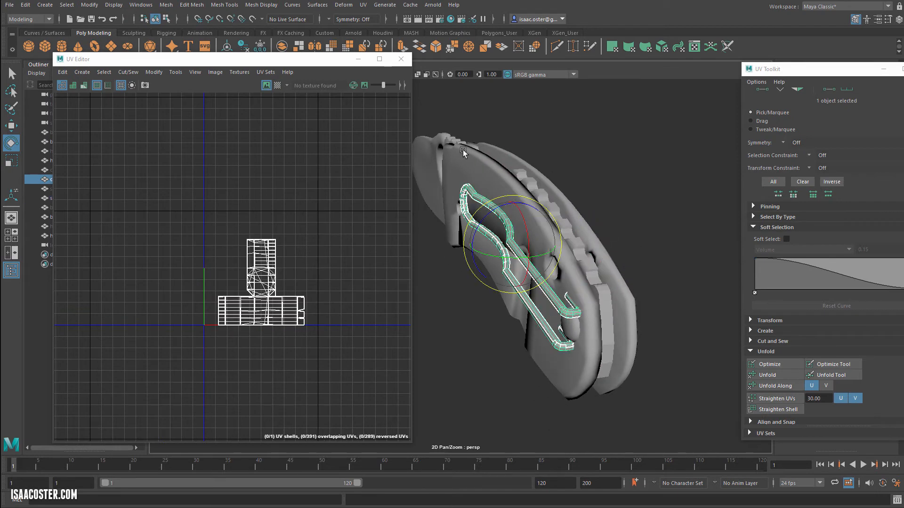
{"action": "key", "text": "ctrl+s"}
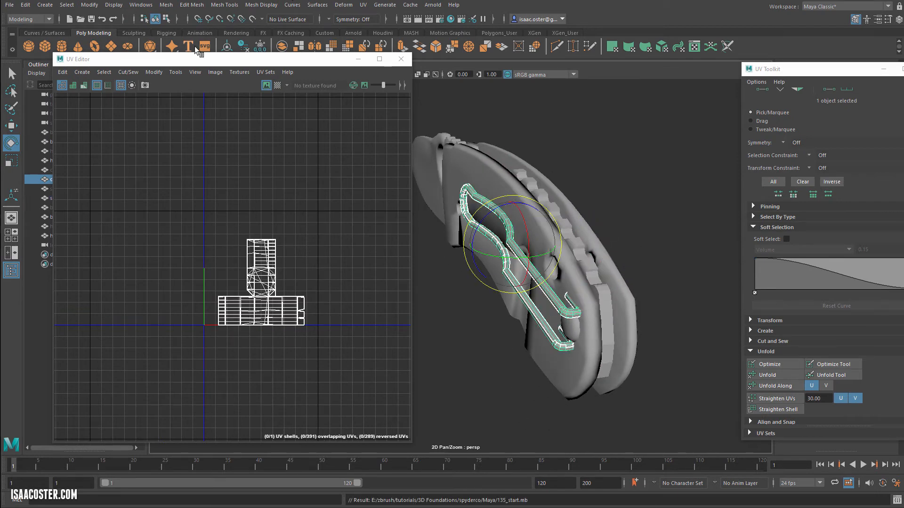
{"action": "left_click_drag", "start_coordinate": [193, 59], "coordinate": [190, 56]}
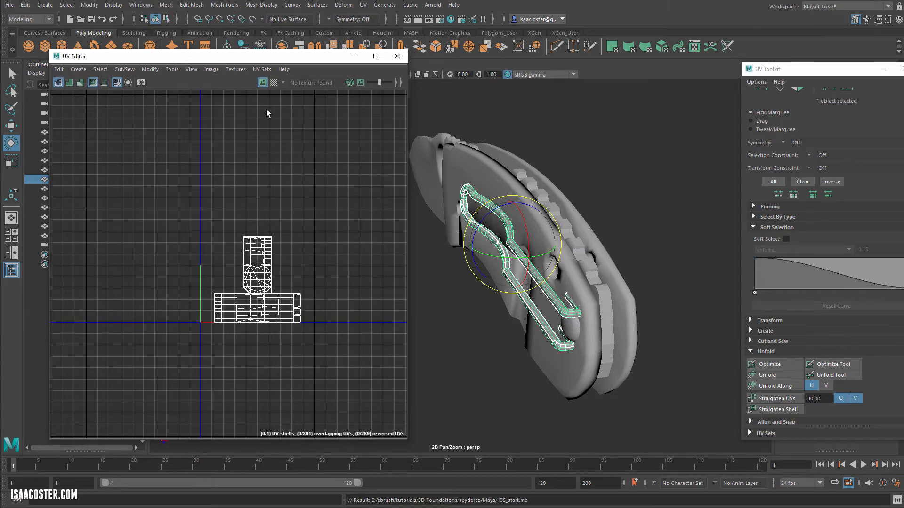
{"action": "left_click", "coordinate": [78, 70]}
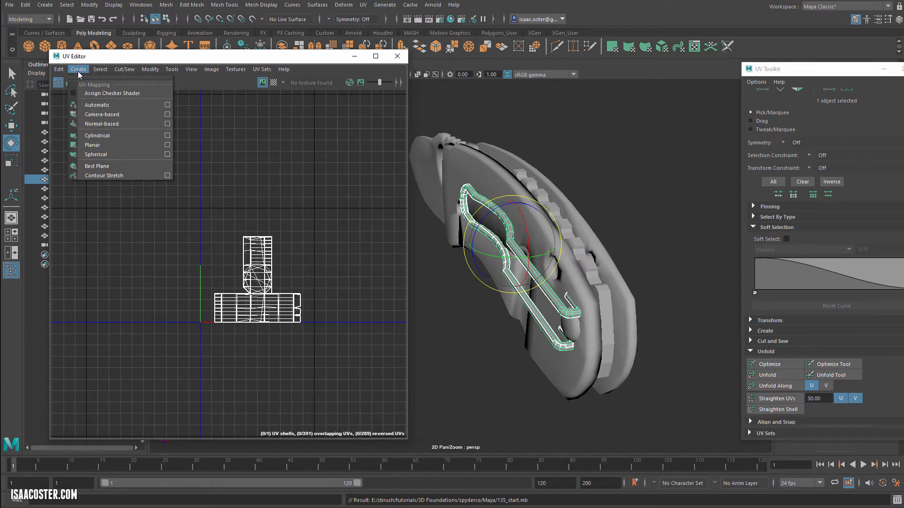
{"action": "left_click", "coordinate": [102, 114]}
{"action": "scroll", "coordinate": [236, 287], "scroll_direction": "up", "scroll_amount": 5}
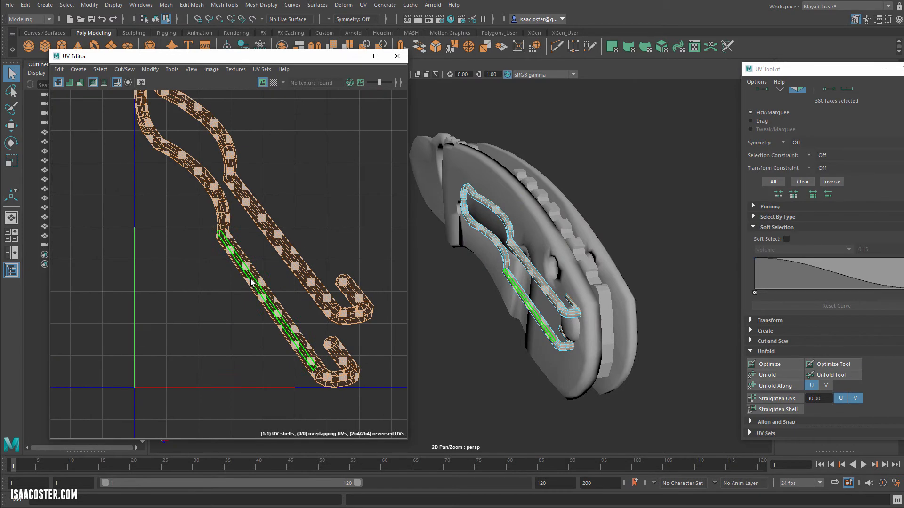
Step: Select the edge loops around the clip at the two arm bends and the rounded end, and cut the UVs along them
{"action": "left_click", "coordinate": [340, 250]}
{"action": "middle_click_drag", "start_coordinate": [213, 184], "coordinate": [186, 205], "text": "alt"}
{"action": "scroll", "coordinate": [545, 299], "scroll_direction": "up", "scroll_amount": 5}
{"action": "scroll", "coordinate": [641, 246], "scroll_direction": "up", "scroll_amount": 4}
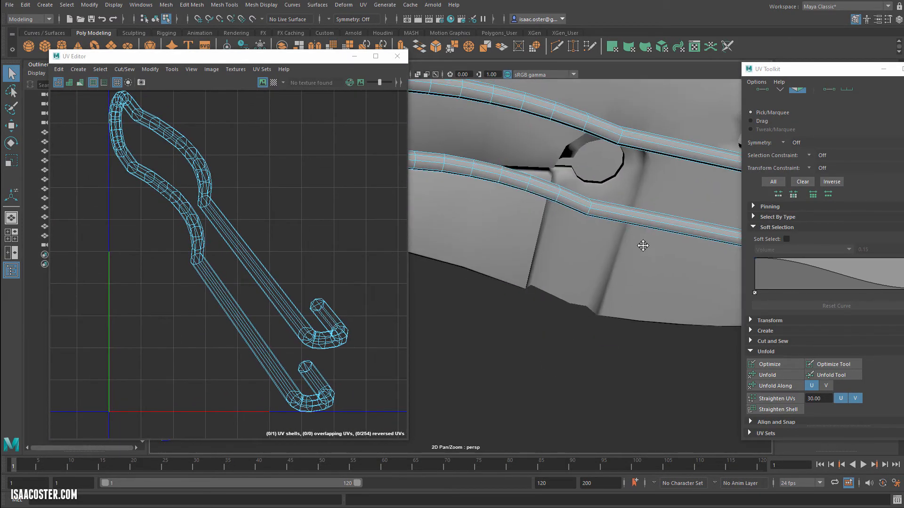
{"action": "left_click", "coordinate": [561, 206]}
{"action": "right_click_drag", "start_coordinate": [562, 206], "coordinate": [563, 190]}
{"action": "left_click", "coordinate": [566, 214]}
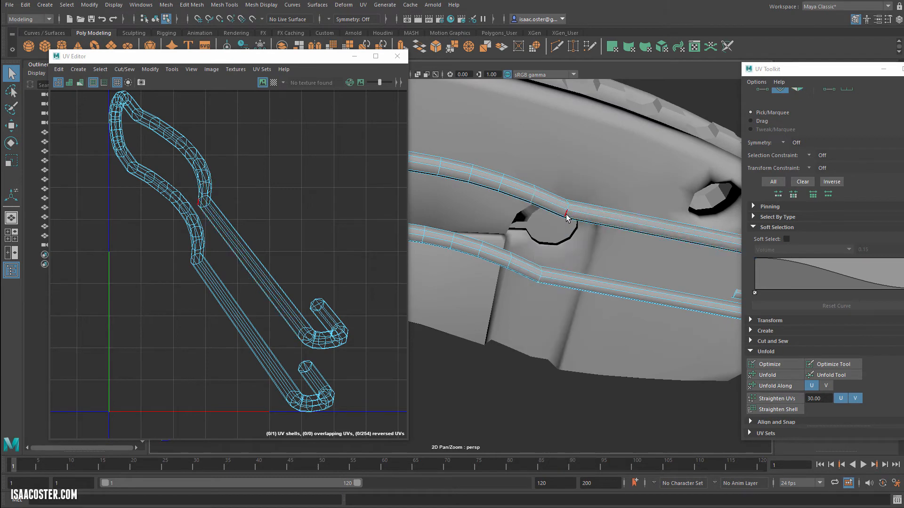
{"action": "double_click", "coordinate": [539, 279], "text": "shift"}
{"action": "middle_click_drag", "start_coordinate": [467, 289], "coordinate": [797, 390], "text": "alt"}
{"action": "left_click_drag", "start_coordinate": [579, 306], "coordinate": [570, 276], "text": "alt"}
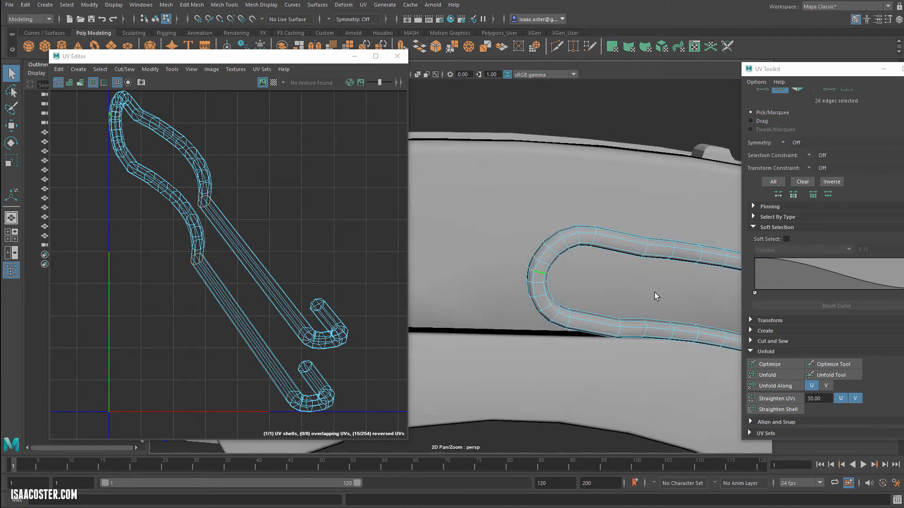
{"action": "middle_click_drag", "start_coordinate": [657, 296], "coordinate": [459, 231], "text": "alt"}
{"action": "left_click_drag", "start_coordinate": [460, 231], "coordinate": [596, 220], "text": "alt"}
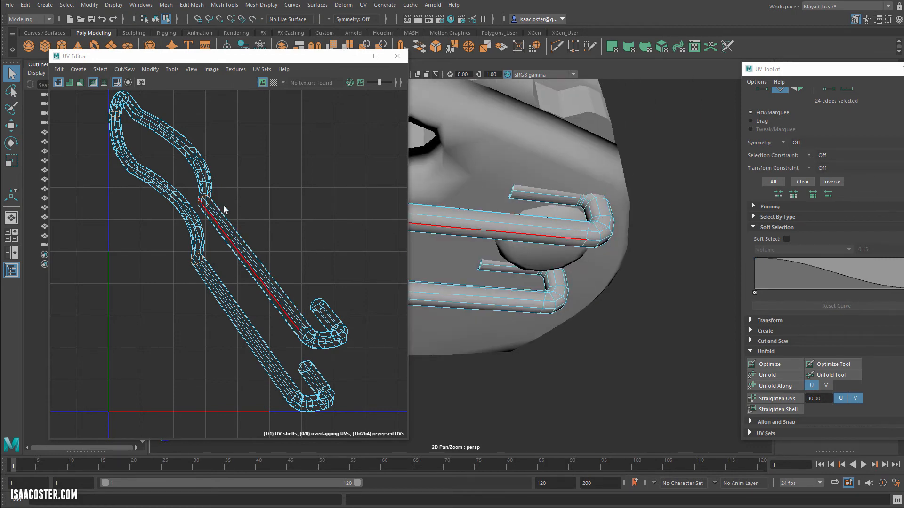
{"action": "left_click", "coordinate": [124, 69]}
{"action": "left_click", "coordinate": [141, 117]}
{"action": "key", "text": "e"}
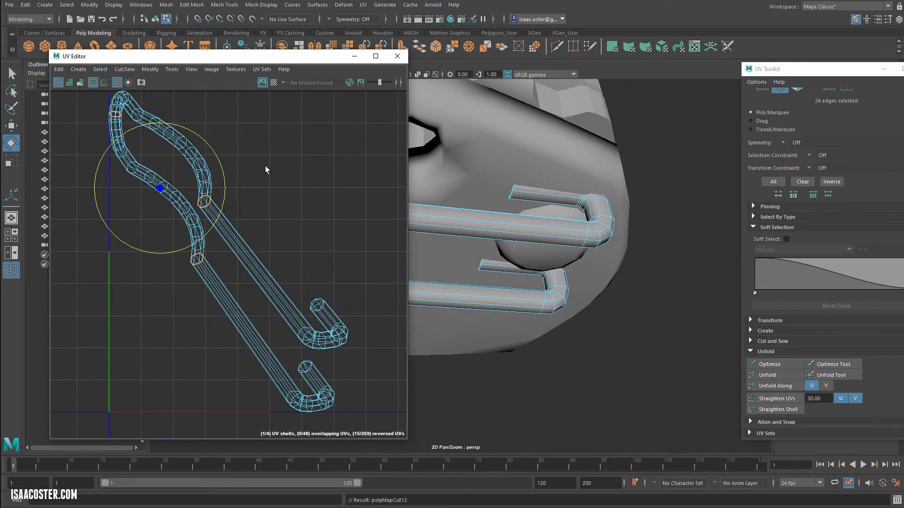
Step: Select the lengthwise edges running along the clip's wire and its hooked ends, and cut the UVs along them
{"action": "right_click_drag", "start_coordinate": [267, 157], "coordinate": [269, 162]}
{"action": "left_click_drag", "start_coordinate": [541, 236], "coordinate": [554, 209], "text": "alt"}
{"action": "double_click", "coordinate": [554, 198]}
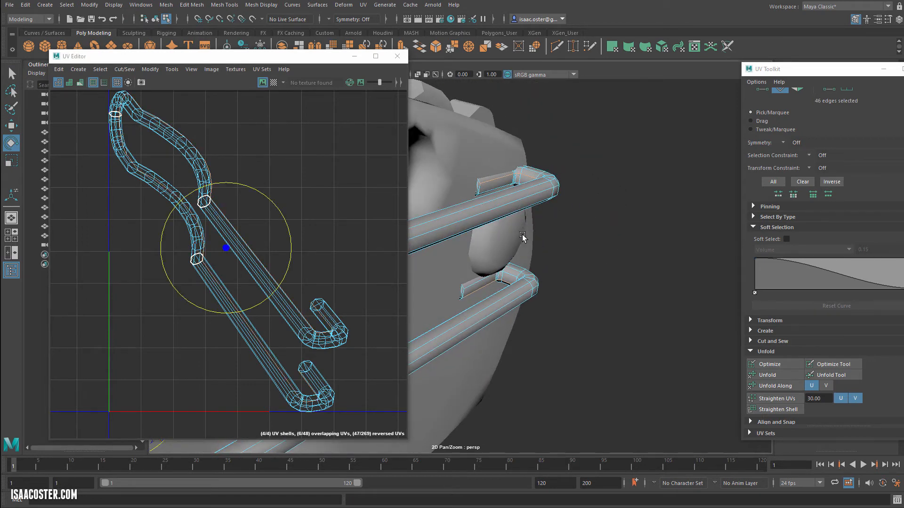
{"action": "mouse_move", "coordinate": [523, 236]}
{"action": "left_mouse_down", "text": "alt"}
{"action": "mouse_move", "coordinate": [551, 210]}
{"action": "mouse_move", "coordinate": [527, 254]}
{"action": "mouse_move", "coordinate": [513, 235]}
{"action": "left_mouse_up", "text": "alt"}
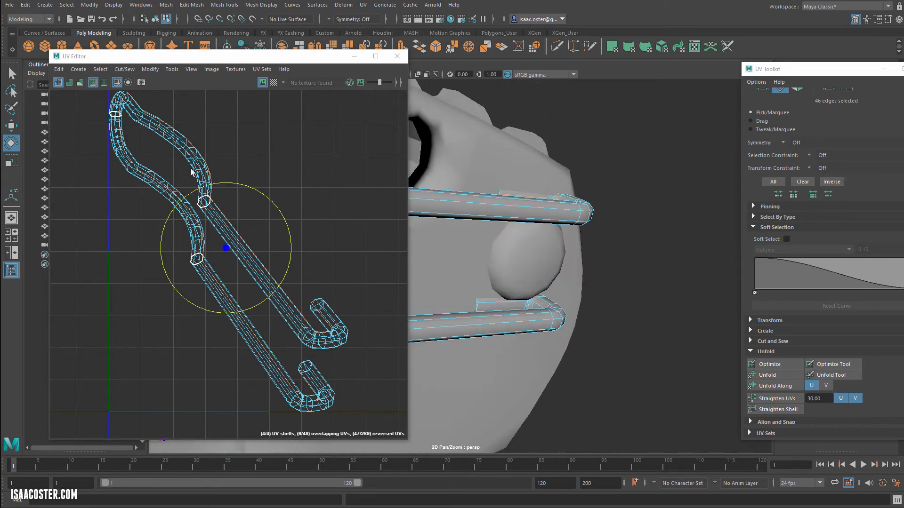
{"action": "left_click", "coordinate": [117, 70]}
{"action": "left_click", "coordinate": [136, 118]}
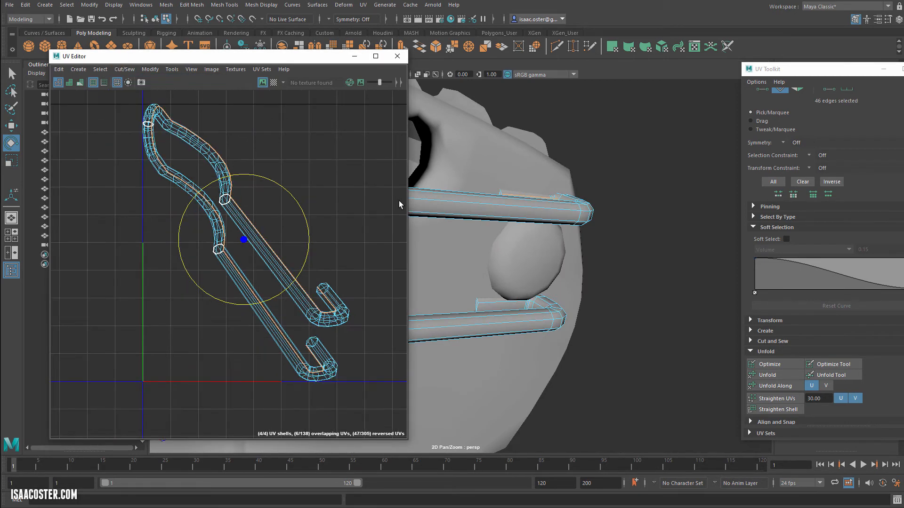
Step: Show the scene in wireframe and select the end-cap faces on both hooked ends of the clip
{"action": "left_click_drag", "start_coordinate": [540, 250], "coordinate": [578, 241], "text": "alt"}
{"action": "key", "text": "5"}
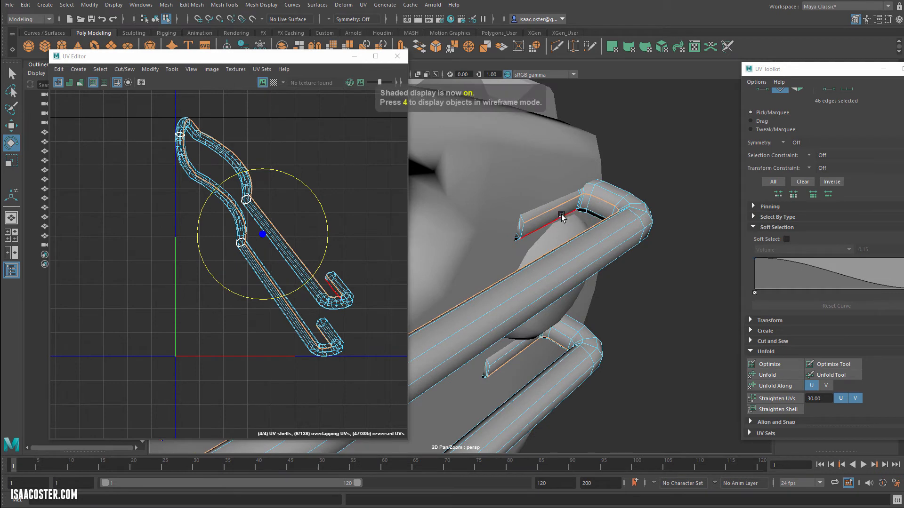
{"action": "key", "text": "4"}
{"action": "right_click_drag", "start_coordinate": [687, 136], "coordinate": [686, 150]}
{"action": "left_click", "coordinate": [507, 227]}
{"action": "key", "text": "q"}
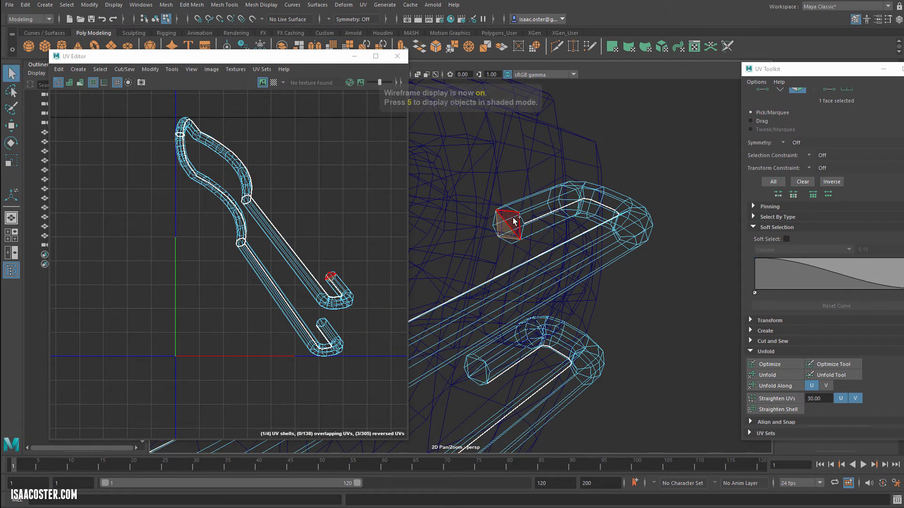
{"action": "left_click", "coordinate": [508, 216], "text": "shift"}
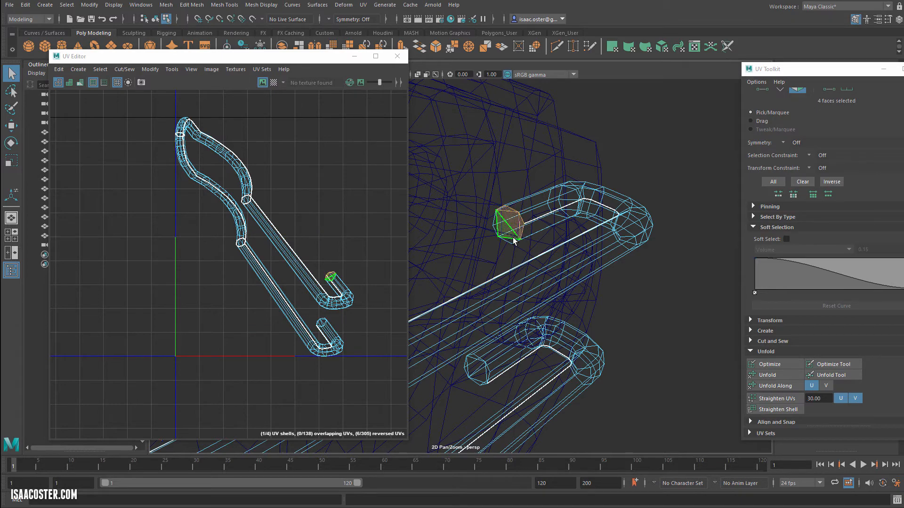
{"action": "left_click", "coordinate": [496, 228], "text": "shift"}
{"action": "left_click_drag", "start_coordinate": [494, 371], "coordinate": [574, 296], "text": "alt"}
{"action": "left_click", "coordinate": [558, 311], "text": "shift"}
{"action": "left_click", "coordinate": [549, 308], "text": "shift"}
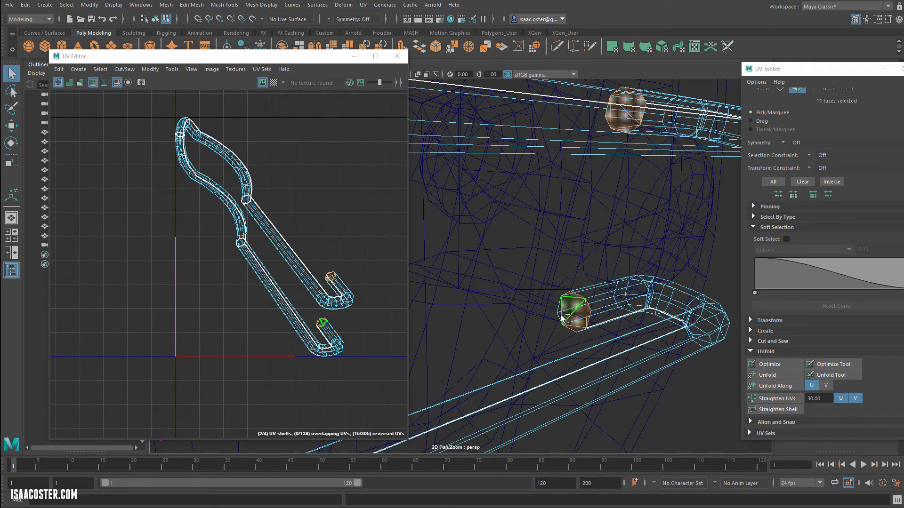
Step: Apply a camera-based UV mapping to the two selected end caps and move their shells clear of the clip's UVs
{"action": "left_click", "coordinate": [125, 70]}
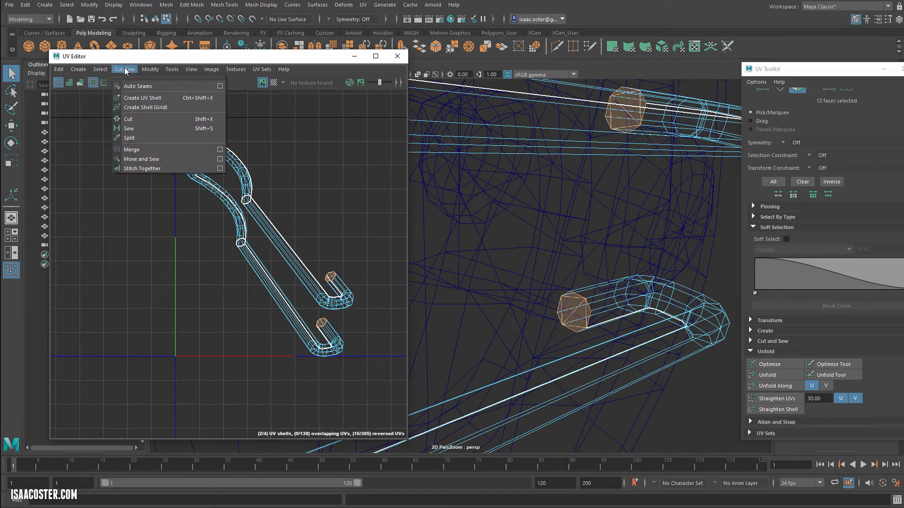
{"action": "mouse_move", "coordinate": [78, 69]}
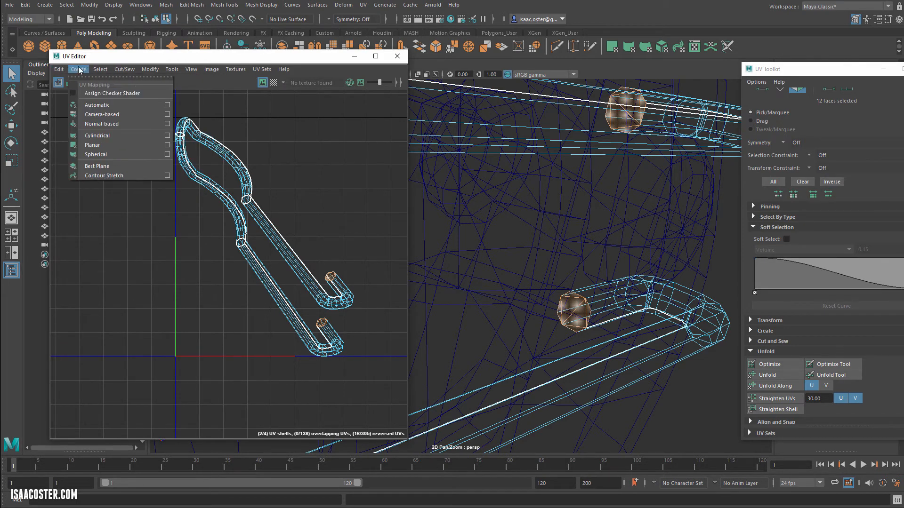
{"action": "left_click", "coordinate": [101, 114]}
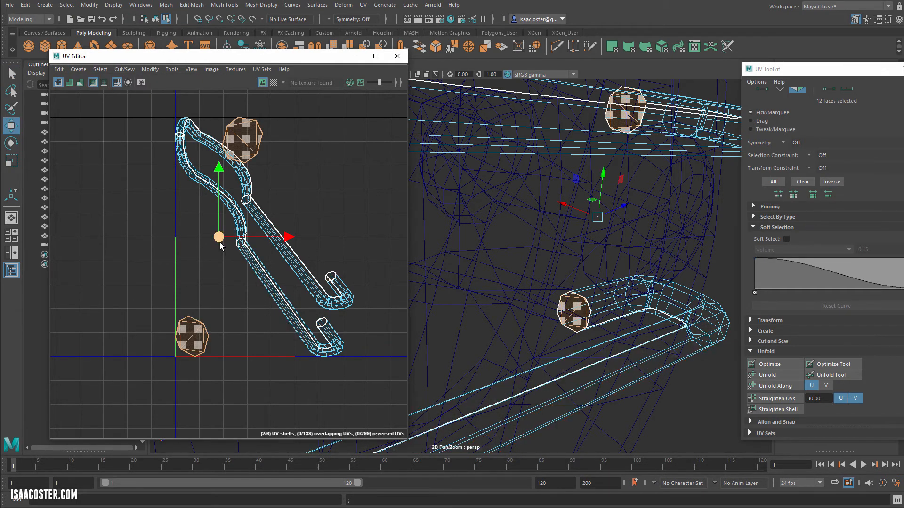
{"action": "left_click_drag", "start_coordinate": [220, 238], "coordinate": [92, 310]}
Step: Select all of the clip's UV shells and unfold them, fixing the non-manifold geometry
{"action": "scroll", "coordinate": [326, 236], "scroll_direction": "down", "scroll_amount": 3}
{"action": "right_click_drag", "start_coordinate": [325, 235], "coordinate": [331, 256]}
{"action": "left_click_drag", "start_coordinate": [369, 137], "coordinate": [137, 398]}
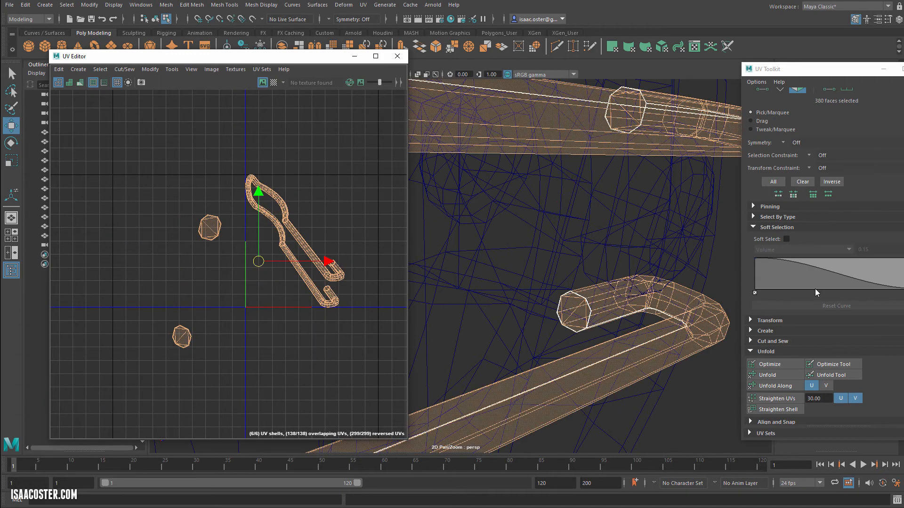
{"action": "left_click", "coordinate": [767, 375]}
{"action": "left_click", "coordinate": [444, 296]}
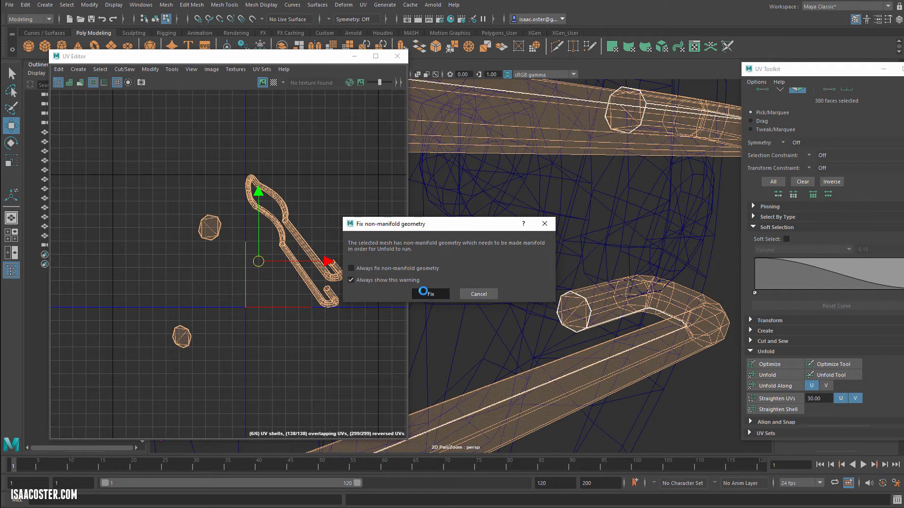
{"action": "left_click", "coordinate": [304, 211]}
{"action": "scroll", "coordinate": [270, 221], "scroll_direction": "up", "scroll_amount": 3}
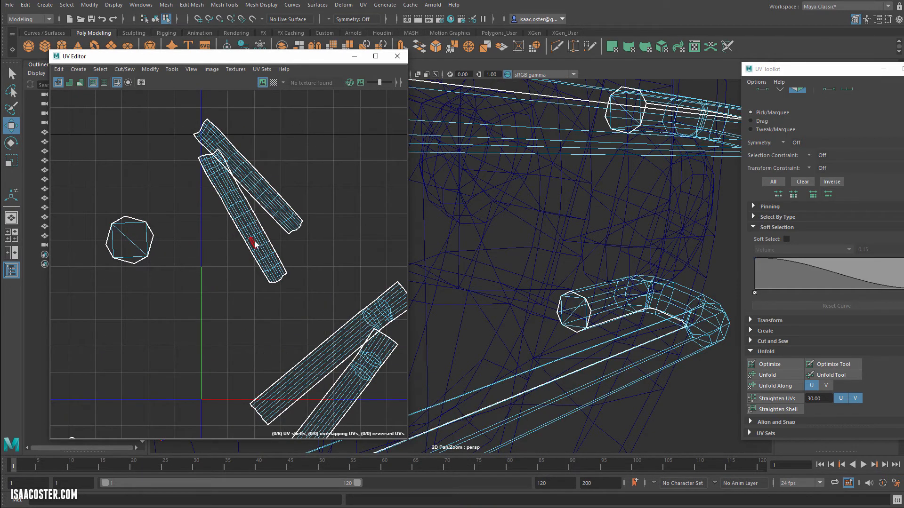
Step: Rotate the two shorter clip shells upright and place them side by side without overlap
{"action": "left_click", "coordinate": [254, 244]}
{"action": "key", "text": "e"}
{"action": "left_click_drag", "start_coordinate": [304, 195], "coordinate": [269, 239]}
{"action": "left_click", "coordinate": [285, 210]}
{"action": "key", "text": "w"}
{"action": "left_click_drag", "start_coordinate": [248, 180], "coordinate": [283, 222]}
{"action": "scroll", "coordinate": [309, 259], "scroll_direction": "down", "scroll_amount": 2}
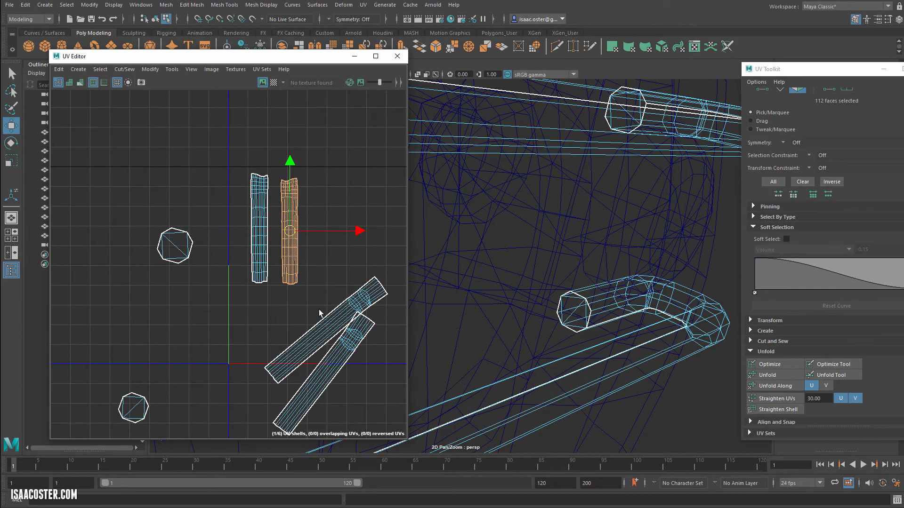
Step: Rotate the upper long arm shell upright and move it below the two short shells, near the UV origin
{"action": "left_click", "coordinate": [329, 328]}
{"action": "key", "text": "e"}
{"action": "left_click_drag", "start_coordinate": [352, 278], "coordinate": [304, 281]}
{"action": "key", "text": "w"}
{"action": "left_click_drag", "start_coordinate": [322, 324], "coordinate": [236, 343]}
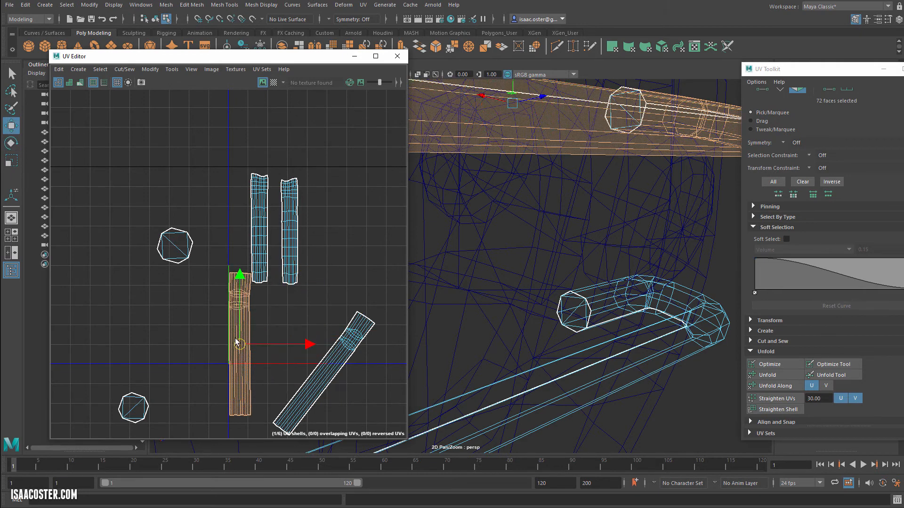
Step: Rotate the remaining long arm shell to nearly upright, then clear the selection
{"action": "left_click", "coordinate": [355, 352]}
{"action": "key", "text": "e"}
{"action": "left_click_drag", "start_coordinate": [325, 317], "coordinate": [375, 291]}
{"action": "scroll", "coordinate": [343, 293], "scroll_direction": "down", "scroll_amount": 3}
{"action": "key", "text": "ctrl+z"}
{"action": "key", "text": "ctrl+z"}
{"action": "left_click", "coordinate": [368, 238]}
{"action": "scroll", "coordinate": [376, 238], "scroll_direction": "down", "scroll_amount": 3}
{"action": "middle_click_drag", "start_coordinate": [380, 242], "coordinate": [288, 115], "text": "alt"}
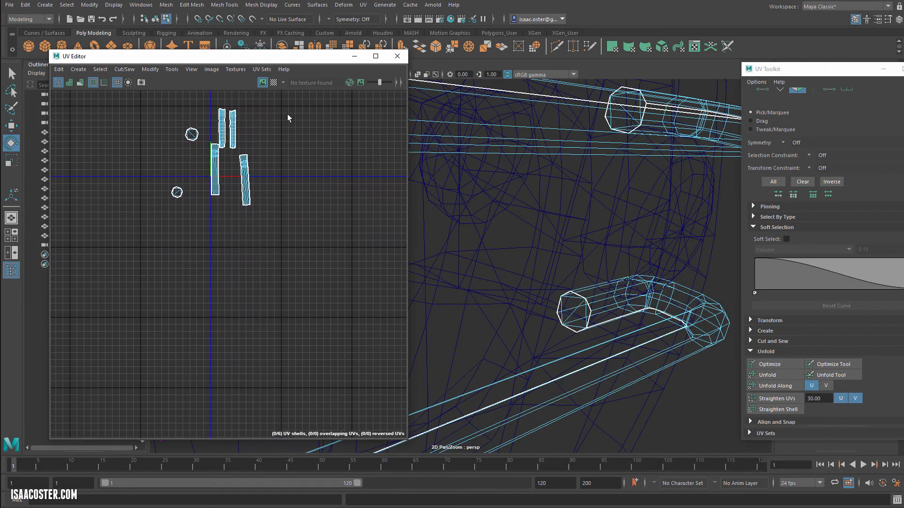
{"action": "scroll", "coordinate": [287, 116], "scroll_direction": "down", "scroll_amount": 2}
Step: Examine which parts of the clip's rounded end and arms correspond to the unfolded shells by selecting faces on the model
{"action": "left_click_drag", "start_coordinate": [556, 213], "coordinate": [447, 230], "text": "alt"}
{"action": "middle_click_drag", "start_coordinate": [448, 230], "coordinate": [890, 248], "text": "alt"}
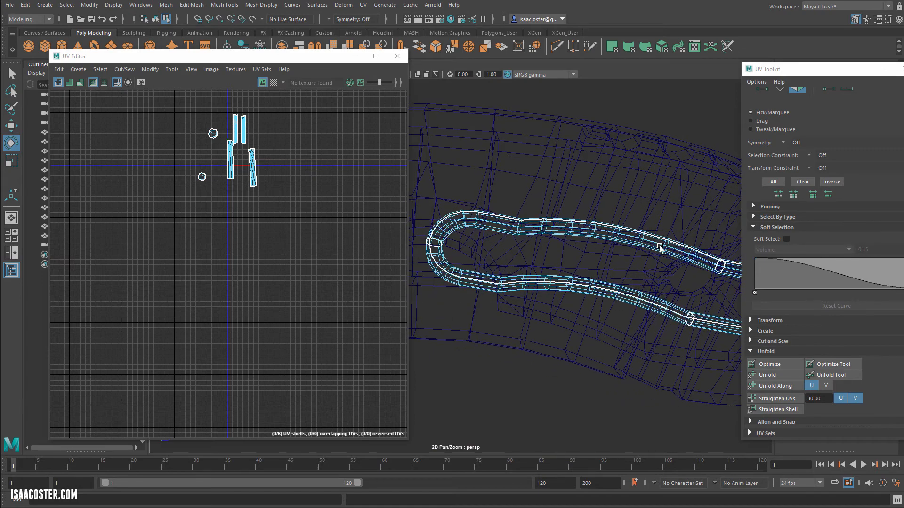
{"action": "left_click_drag", "start_coordinate": [626, 247], "coordinate": [585, 222], "text": "alt"}
{"action": "double_click", "coordinate": [585, 221]}
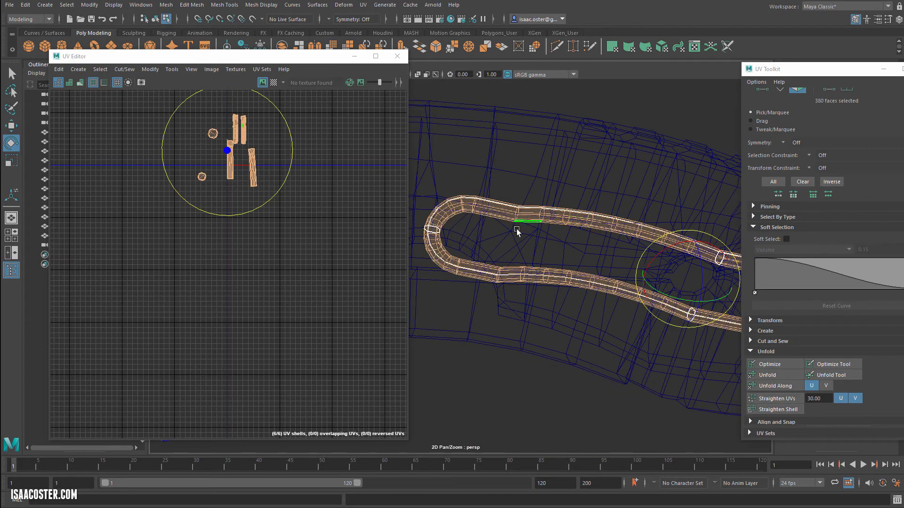
{"action": "left_click_drag", "start_coordinate": [554, 251], "coordinate": [606, 319]}
{"action": "middle_click_drag", "start_coordinate": [290, 213], "coordinate": [281, 255], "text": "alt"}
{"action": "scroll", "coordinate": [239, 157], "scroll_direction": "up", "scroll_amount": 8}
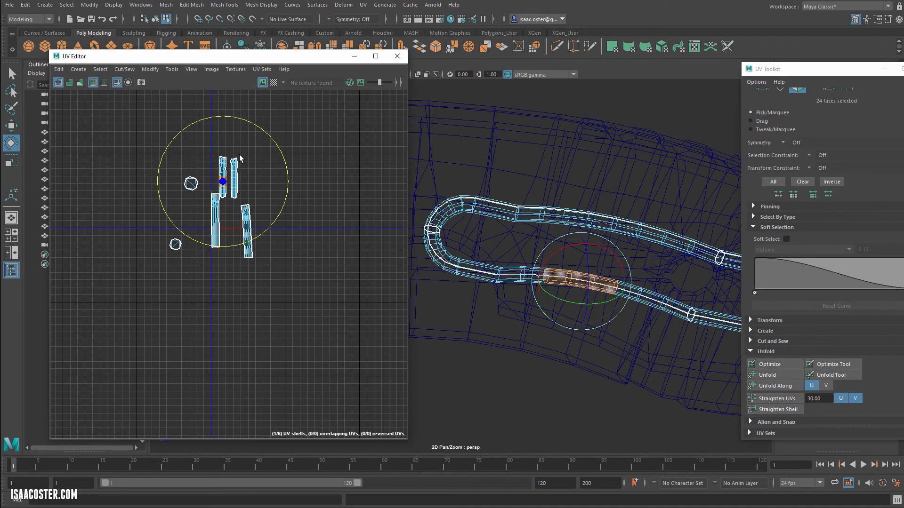
{"action": "left_click_drag", "start_coordinate": [627, 202], "coordinate": [633, 235]}
{"action": "middle_click_drag", "start_coordinate": [562, 233], "coordinate": [316, 193], "text": "alt"}
{"action": "left_click_drag", "start_coordinate": [522, 207], "coordinate": [466, 201], "text": "alt"}
{"action": "left_click", "coordinate": [323, 204]}
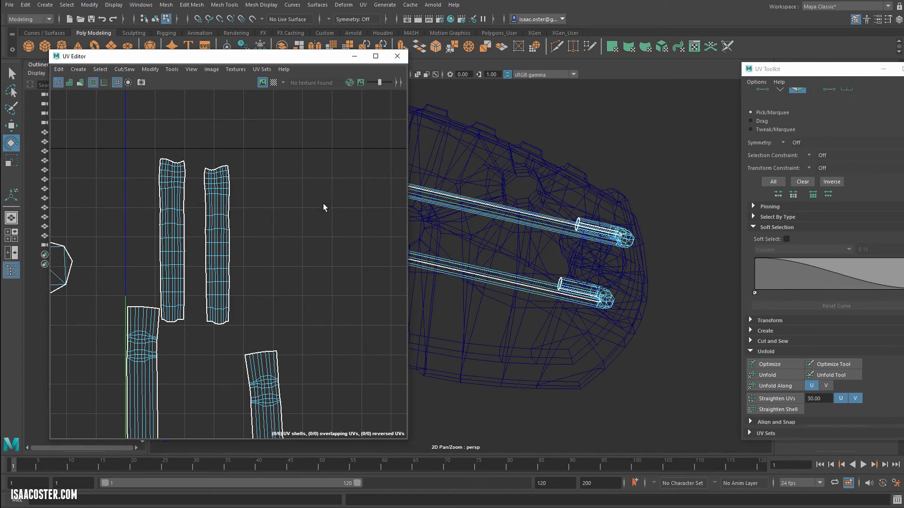
Step: Straighten the UVs of the two long arm shells in both U and V with a 30 degree angle
{"action": "scroll", "coordinate": [301, 217], "scroll_direction": "down", "scroll_amount": 3}
{"action": "middle_click_drag", "start_coordinate": [297, 220], "coordinate": [315, 143], "text": "alt"}
{"action": "scroll", "coordinate": [318, 267], "scroll_direction": "up", "scroll_amount": 7}
{"action": "scroll", "coordinate": [318, 264], "scroll_direction": "down", "scroll_amount": 5}
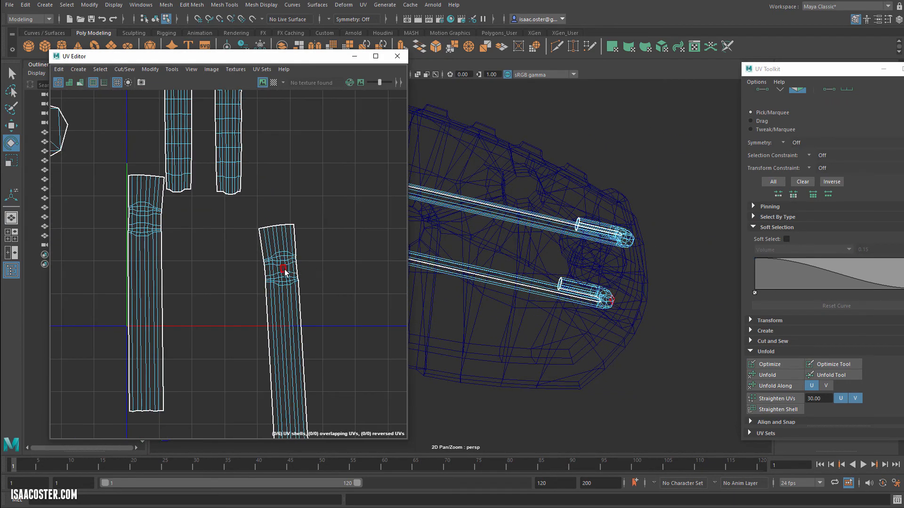
{"action": "middle_click_drag", "start_coordinate": [242, 305], "coordinate": [307, 338], "text": "alt"}
{"action": "scroll", "coordinate": [309, 300], "scroll_direction": "down", "scroll_amount": 2}
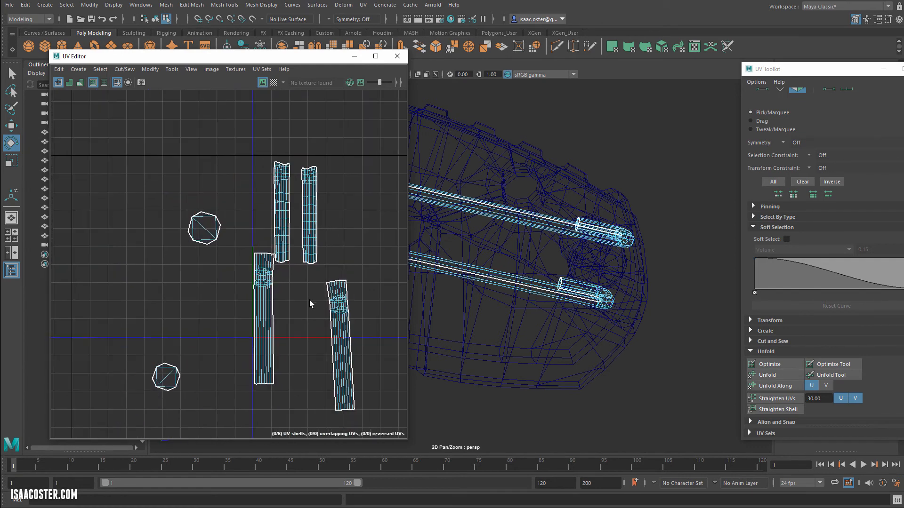
{"action": "middle_click_drag", "start_coordinate": [310, 300], "coordinate": [283, 280], "text": "alt"}
{"action": "left_click", "coordinate": [248, 292]}
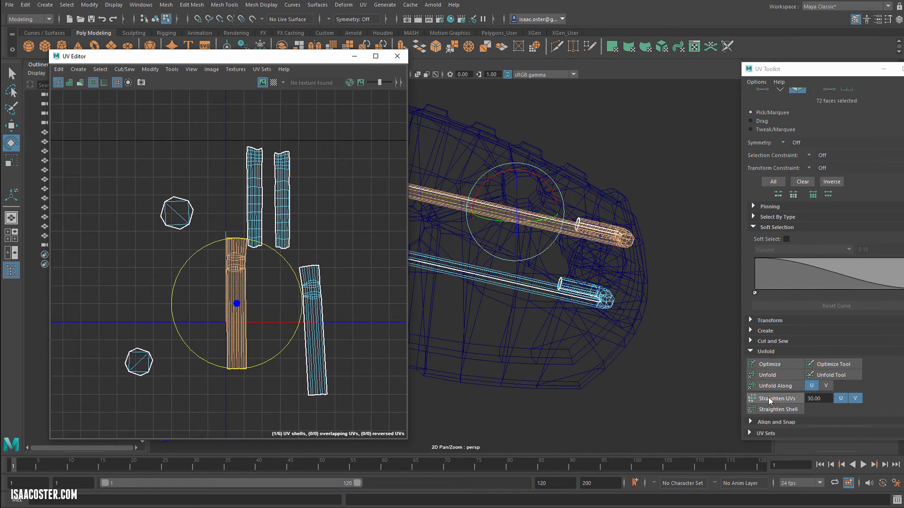
{"action": "left_click", "coordinate": [313, 276]}
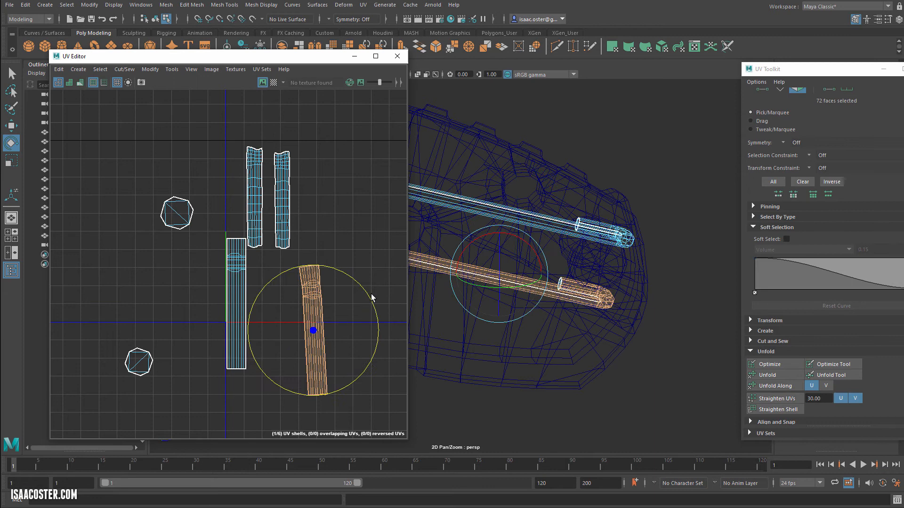
{"action": "left_click", "coordinate": [764, 397]}
Step: Straighten the UVs of the two short shells in both U and V with a 30 degree angle
{"action": "left_click", "coordinate": [285, 201]}
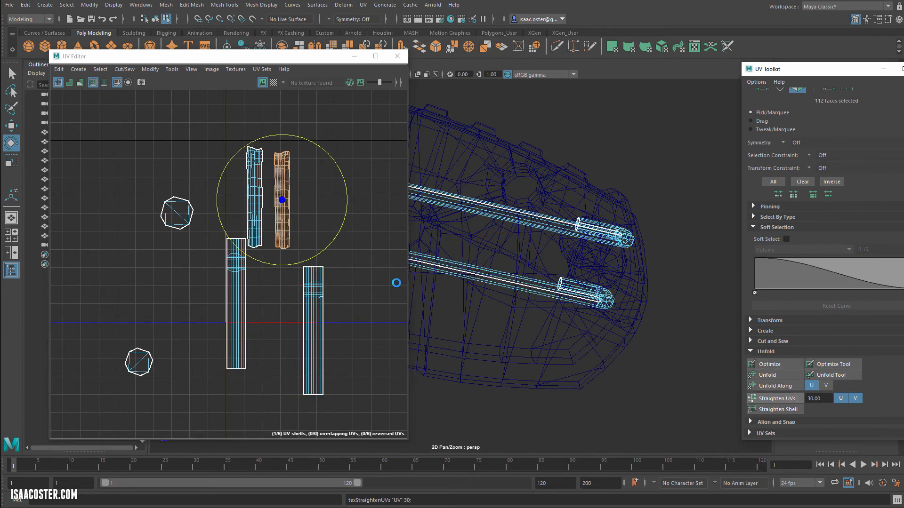
{"action": "left_click", "coordinate": [256, 160]}
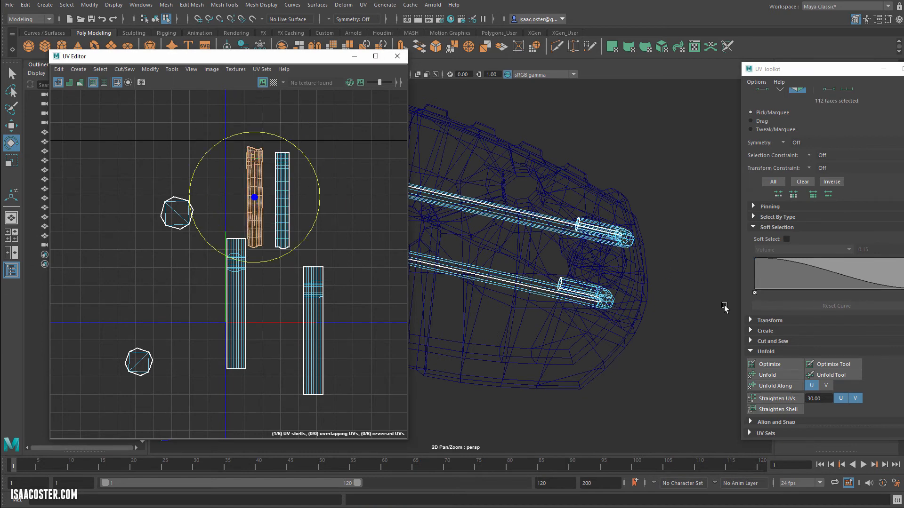
{"action": "left_click", "coordinate": [776, 399]}
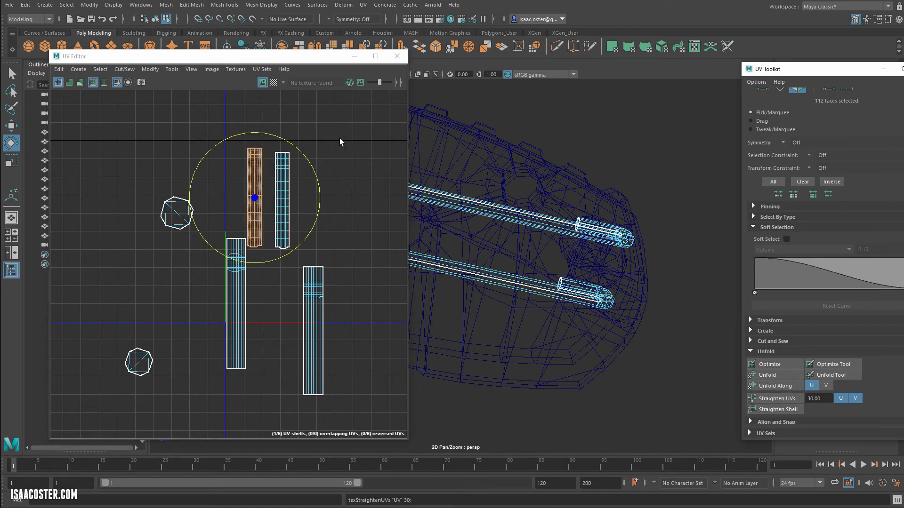
Step: On the long shell farther from the UV origin, scale the two stepped crosswise edge loops vertically into straight lines
{"action": "left_click", "coordinate": [326, 153]}
{"action": "scroll", "coordinate": [326, 154], "scroll_direction": "up", "scroll_amount": 3}
{"action": "middle_click_drag", "start_coordinate": [274, 233], "coordinate": [312, 125], "text": "alt"}
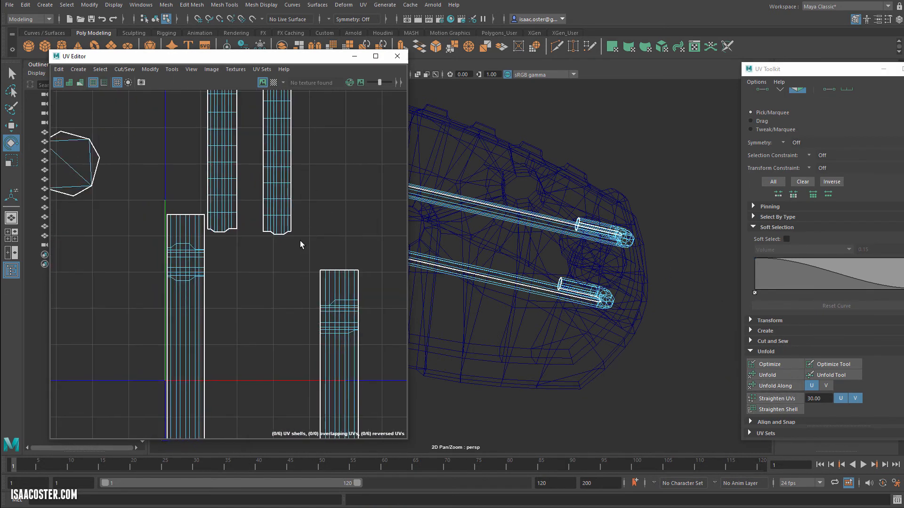
{"action": "scroll", "coordinate": [221, 223], "scroll_direction": "up", "scroll_amount": 3}
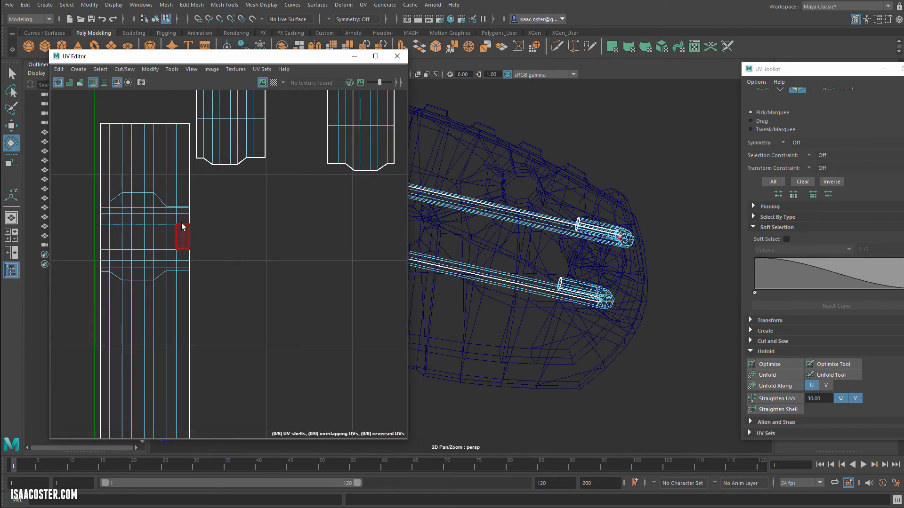
{"action": "scroll", "coordinate": [335, 259], "scroll_direction": "down", "scroll_amount": 4}
{"action": "middle_click_drag", "start_coordinate": [330, 261], "coordinate": [168, 233], "text": "alt"}
{"action": "middle_click_drag", "start_coordinate": [319, 252], "coordinate": [315, 218], "text": "alt"}
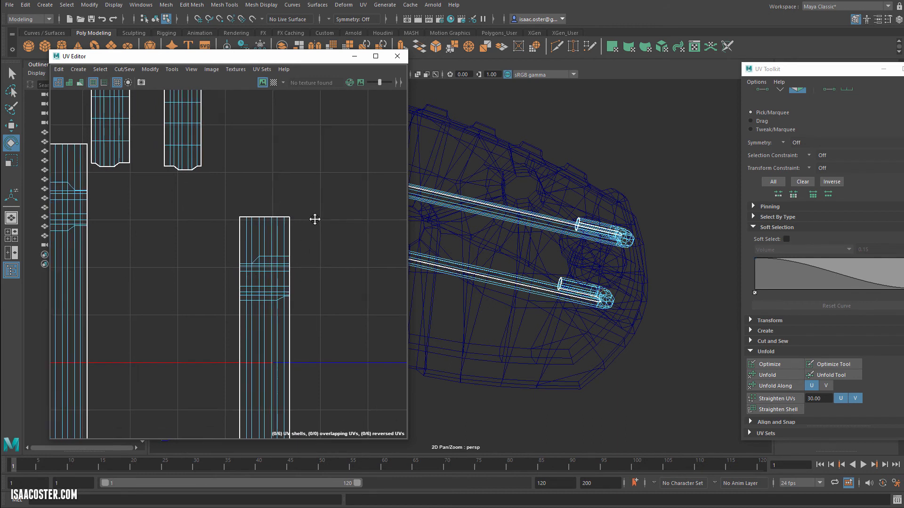
{"action": "right_click_drag", "start_coordinate": [310, 201], "coordinate": [311, 189]}
{"action": "scroll", "coordinate": [297, 244], "scroll_direction": "up", "scroll_amount": 4}
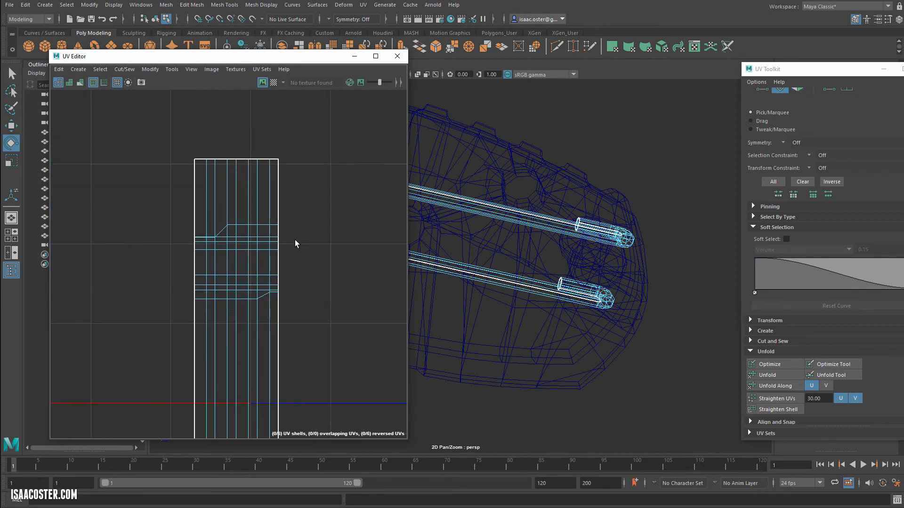
{"action": "double_click", "coordinate": [244, 214]}
{"action": "key", "text": "r"}
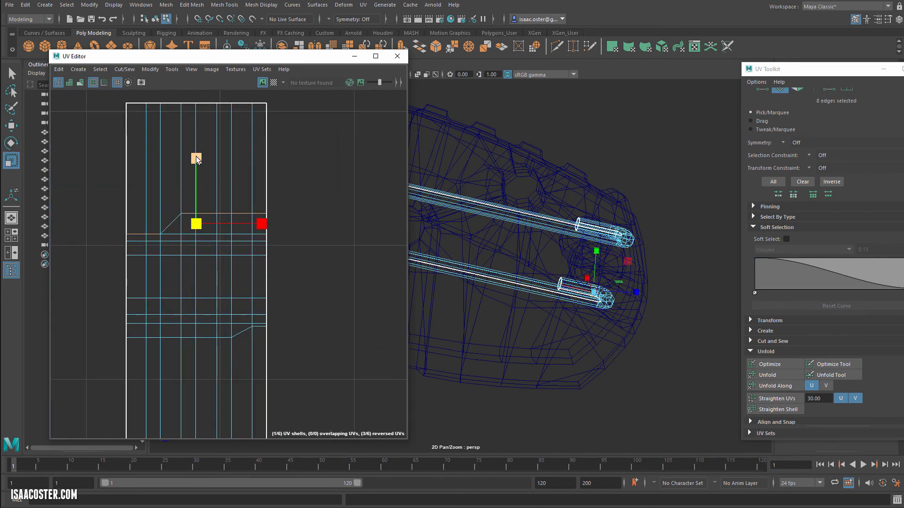
{"action": "left_click_drag", "start_coordinate": [200, 224], "coordinate": [195, 222]}
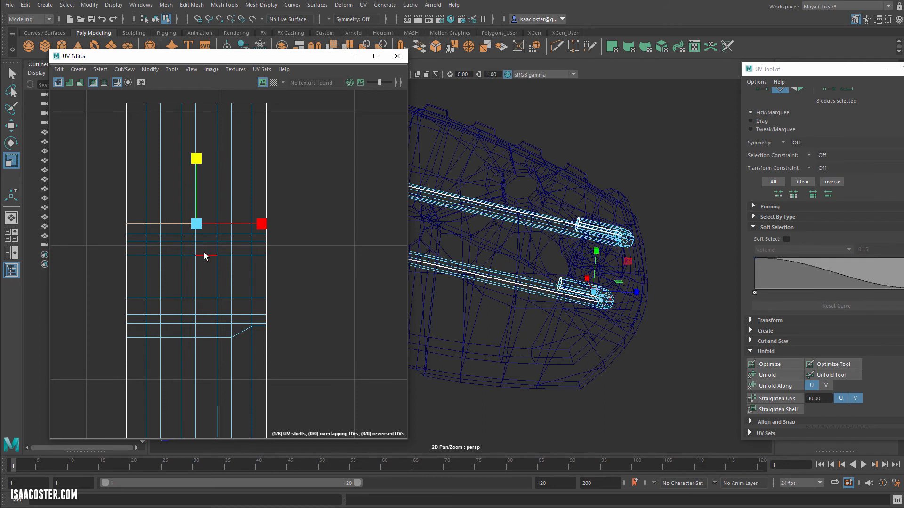
{"action": "double_click", "coordinate": [224, 338]}
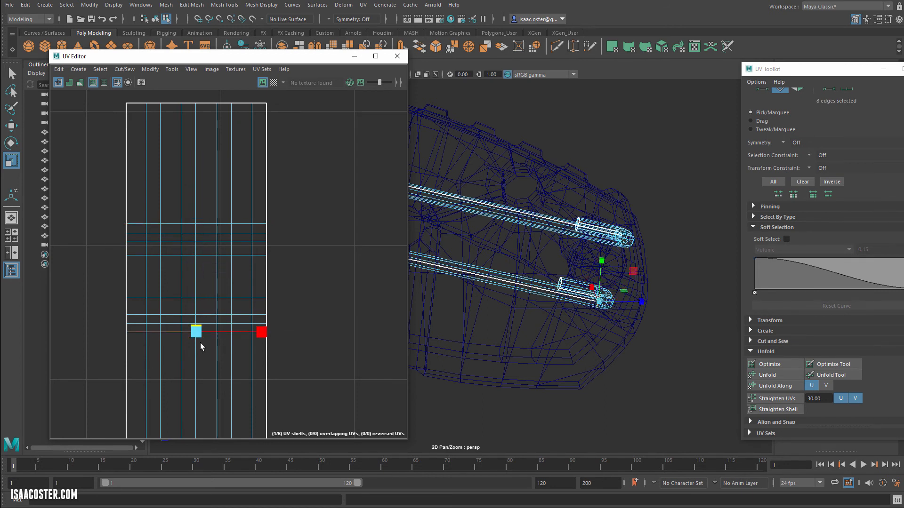
{"action": "left_click", "coordinate": [362, 351]}
Step: On the long shell nearest the UV origin, flatten the lower and upper bulging edge loops into straight horizontal lines
{"action": "scroll", "coordinate": [323, 309], "scroll_direction": "down", "scroll_amount": 3}
{"action": "scroll", "coordinate": [259, 258], "scroll_direction": "up", "scroll_amount": 4}
{"action": "middle_click_drag", "start_coordinate": [188, 282], "coordinate": [267, 277], "text": "alt"}
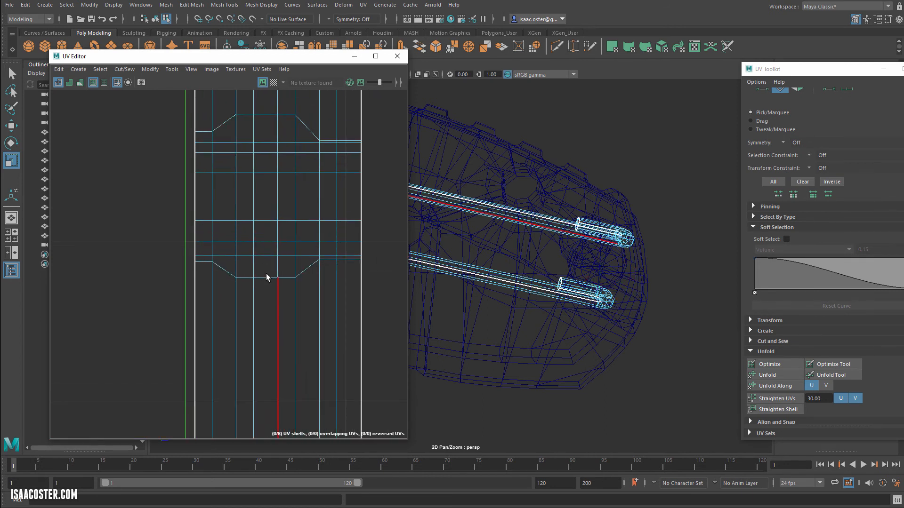
{"action": "left_click", "coordinate": [265, 277]}
{"action": "double_click", "coordinate": [266, 277]}
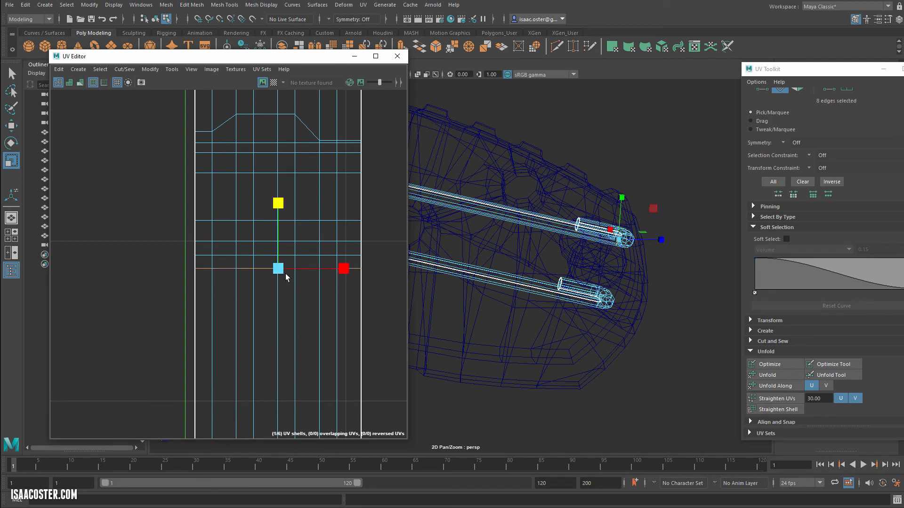
{"action": "double_click", "coordinate": [269, 118]}
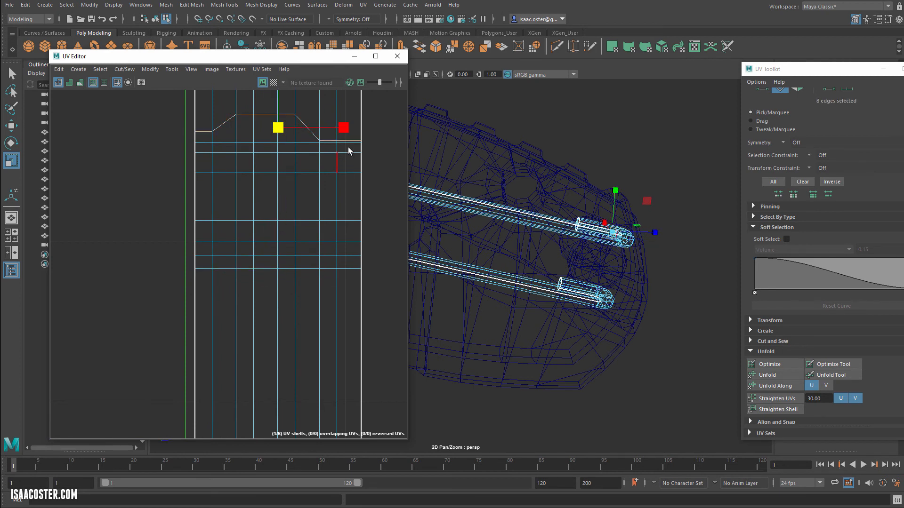
{"action": "middle_click_drag", "start_coordinate": [286, 97], "coordinate": [271, 174], "text": "alt"}
{"action": "left_click_drag", "start_coordinate": [266, 180], "coordinate": [278, 238]}
{"action": "scroll", "coordinate": [297, 243], "scroll_direction": "down", "scroll_amount": 3}
{"action": "middle_click_drag", "start_coordinate": [339, 217], "coordinate": [255, 232], "text": "alt"}
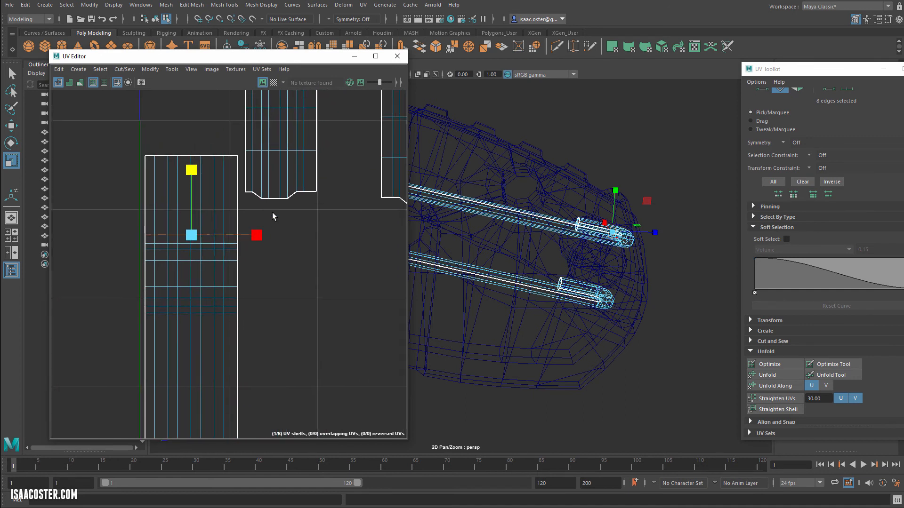
Step: Flatten the uneven lower ends of the two short clip shells by scaling their end UVs vertically into straight lines
{"action": "scroll", "coordinate": [281, 207], "scroll_direction": "up", "scroll_amount": 2}
{"action": "left_click_drag", "start_coordinate": [239, 202], "coordinate": [240, 203], "text": "shift"}
{"action": "right_click_drag", "start_coordinate": [275, 219], "coordinate": [241, 208]}
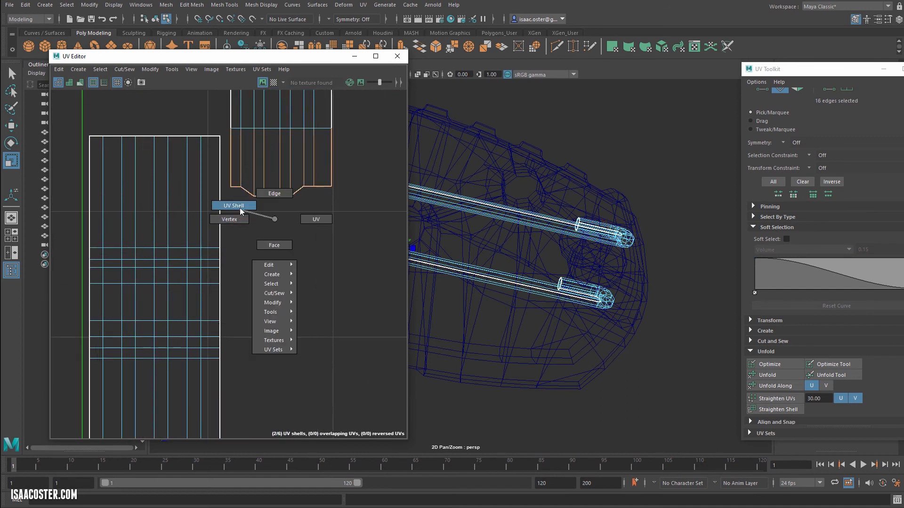
{"action": "right_click_drag", "start_coordinate": [296, 215], "coordinate": [311, 218]}
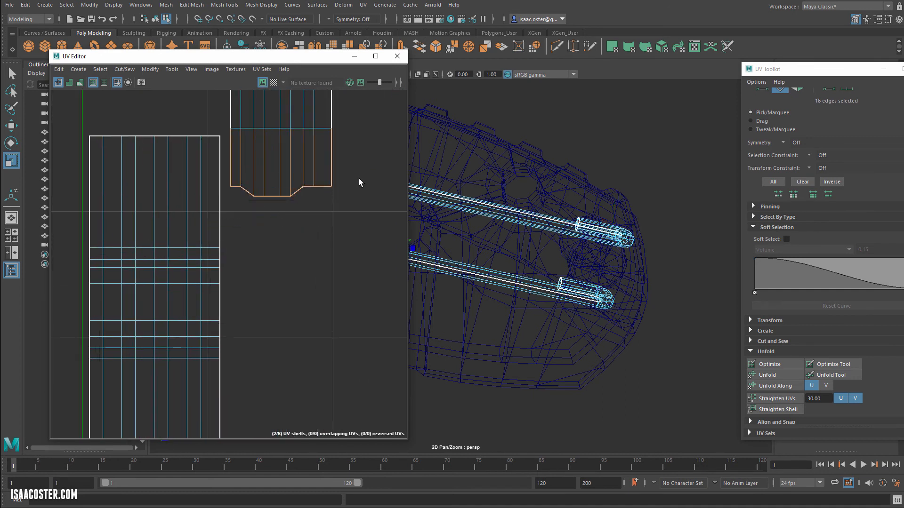
{"action": "left_click_drag", "start_coordinate": [228, 216], "coordinate": [228, 216]}
{"action": "right_click_drag", "start_coordinate": [328, 172], "coordinate": [360, 172]}
{"action": "left_click_drag", "start_coordinate": [360, 172], "coordinate": [227, 219]}
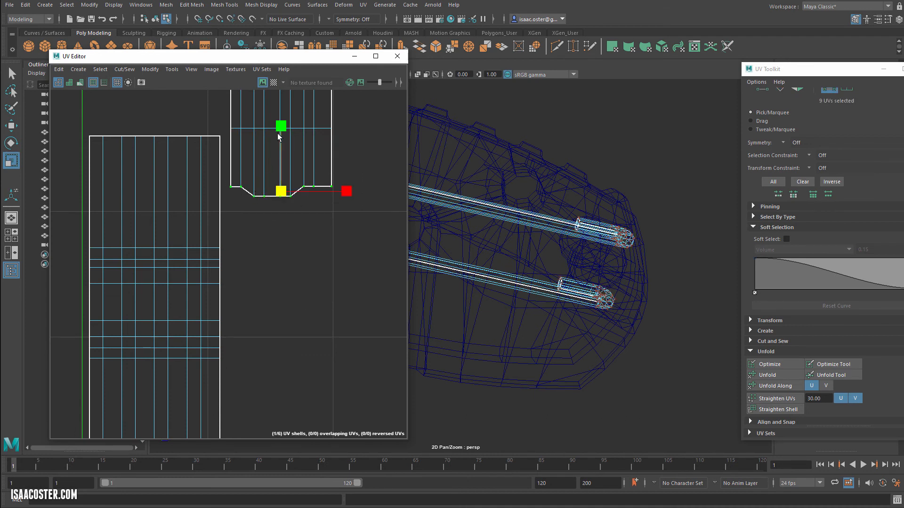
{"action": "scroll", "coordinate": [284, 228], "scroll_direction": "down", "scroll_amount": 4}
{"action": "middle_click_drag", "start_coordinate": [289, 262], "coordinate": [183, 266], "text": "alt"}
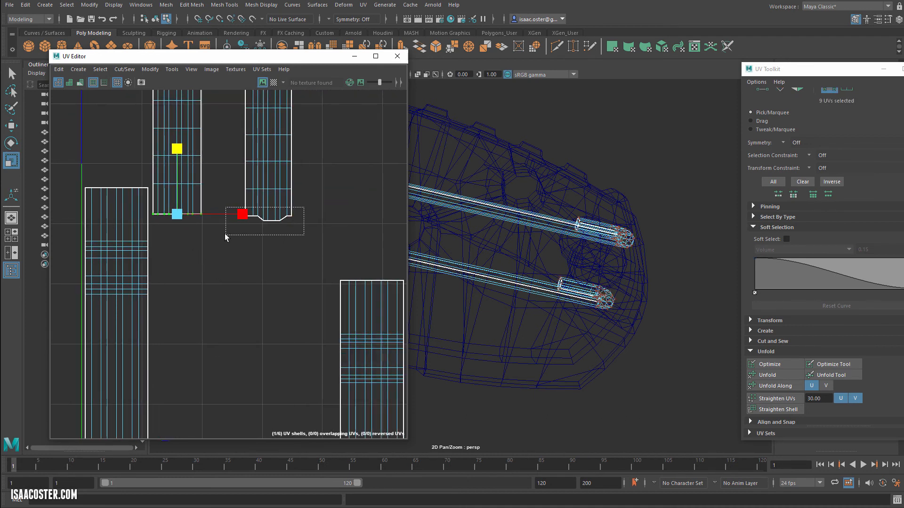
{"action": "left_click_drag", "start_coordinate": [225, 233], "coordinate": [225, 234]}
{"action": "left_click", "coordinate": [269, 262]}
Step: Return the clip to object selection and switch the viewport to shaded display
{"action": "scroll", "coordinate": [268, 267], "scroll_direction": "down", "scroll_amount": 7}
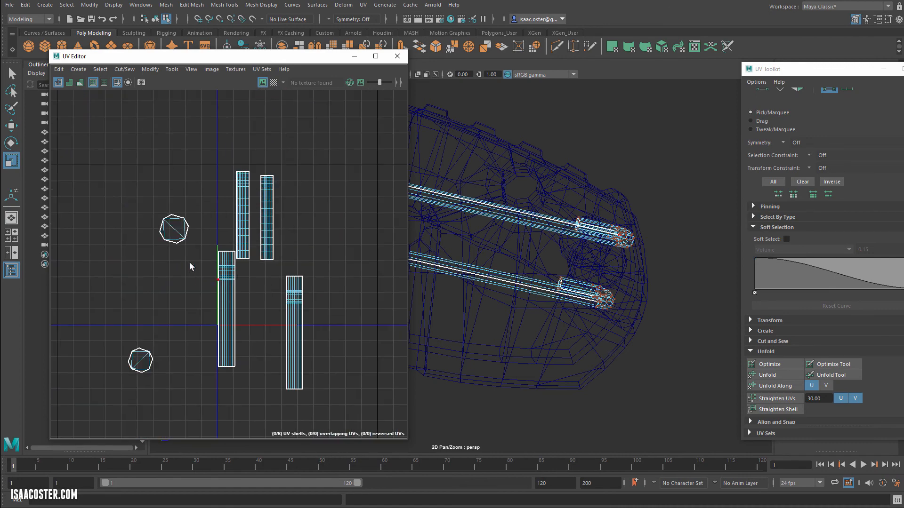
{"action": "scroll", "coordinate": [192, 267], "scroll_direction": "up", "scroll_amount": 1}
{"action": "middle_click_drag", "start_coordinate": [275, 299], "coordinate": [277, 248], "text": "alt"}
{"action": "middle_click_drag", "start_coordinate": [332, 275], "coordinate": [281, 252], "text": "alt"}
{"action": "left_click_drag", "start_coordinate": [588, 245], "coordinate": [556, 264], "text": "alt"}
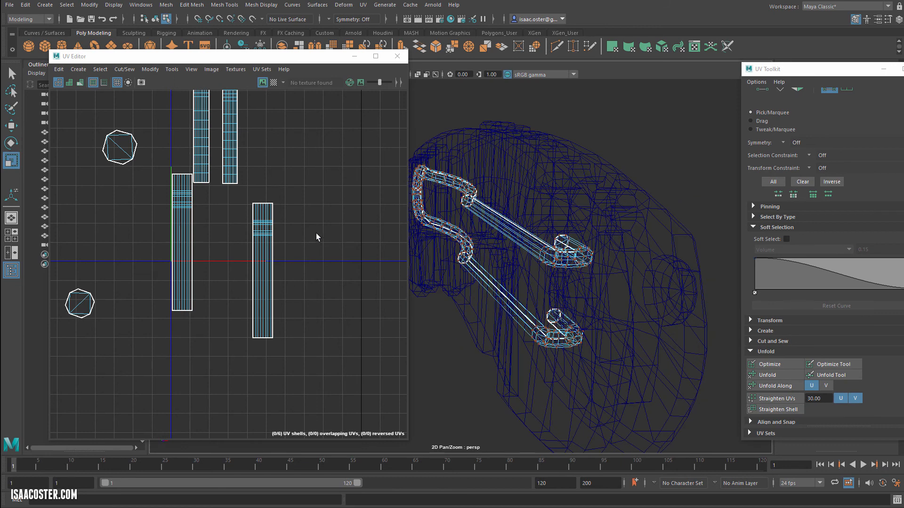
{"action": "key", "text": "F8"}
{"action": "left_click_drag", "start_coordinate": [536, 191], "coordinate": [537, 252], "text": "alt"}
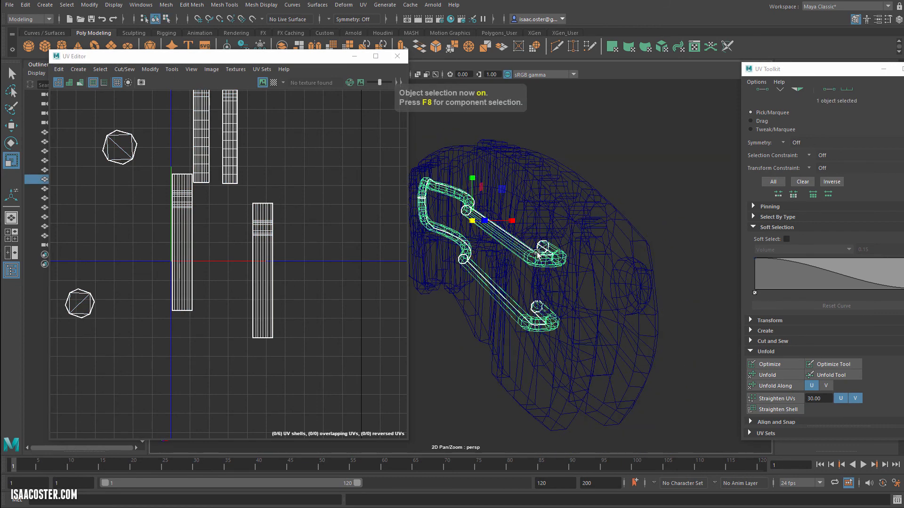
{"action": "key", "text": "5"}
{"action": "scroll", "coordinate": [606, 261], "scroll_direction": "up", "scroll_amount": 5}
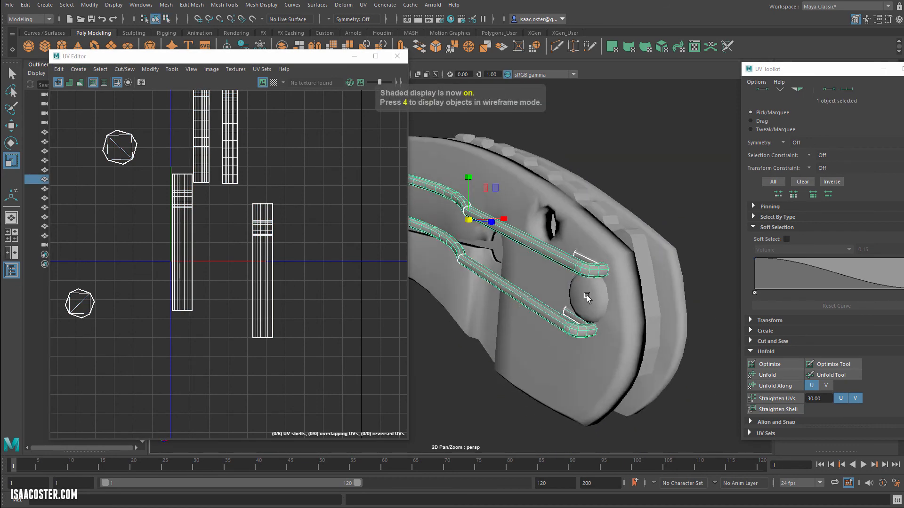
Step: Project new UVs for the round bolt between the clip arms as two separate shells and unfold both
{"action": "left_click", "coordinate": [584, 296]}
{"action": "middle_click_drag", "start_coordinate": [354, 193], "coordinate": [312, 351], "text": "alt"}
{"action": "scroll", "coordinate": [293, 276], "scroll_direction": "up", "scroll_amount": 3}
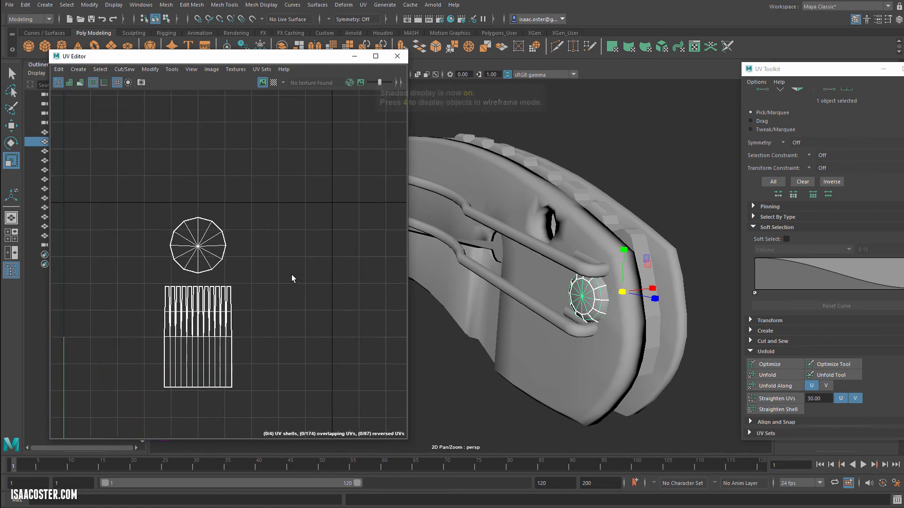
{"action": "middle_click_drag", "start_coordinate": [304, 228], "coordinate": [315, 196], "text": "alt"}
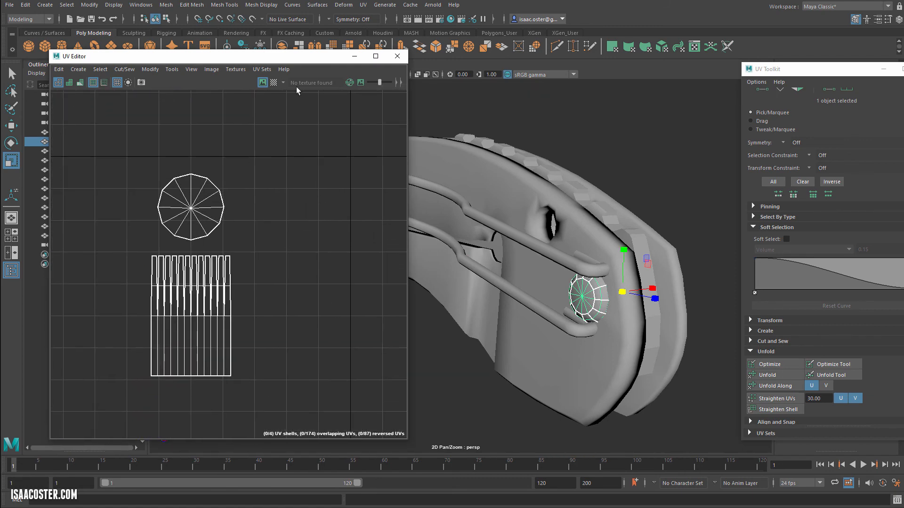
{"action": "left_click", "coordinate": [106, 71]}
{"action": "left_click", "coordinate": [106, 117]}
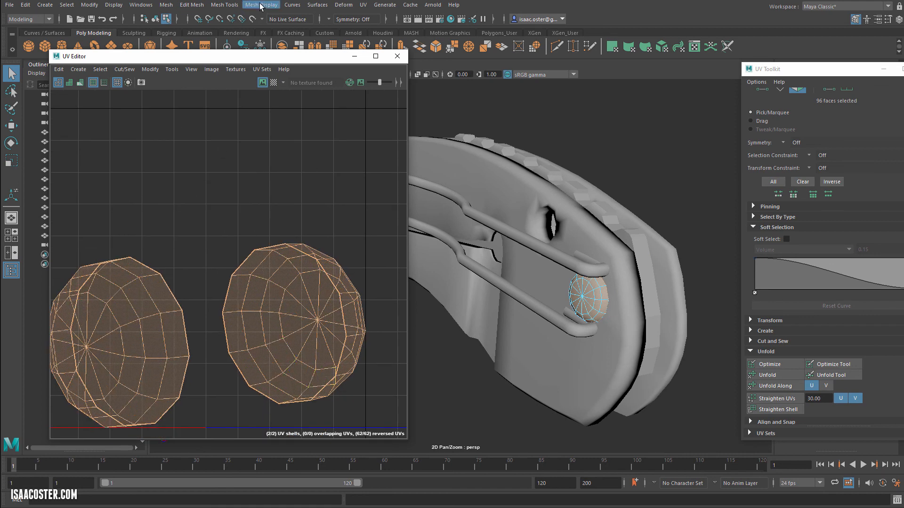
{"action": "left_click", "coordinate": [767, 375]}
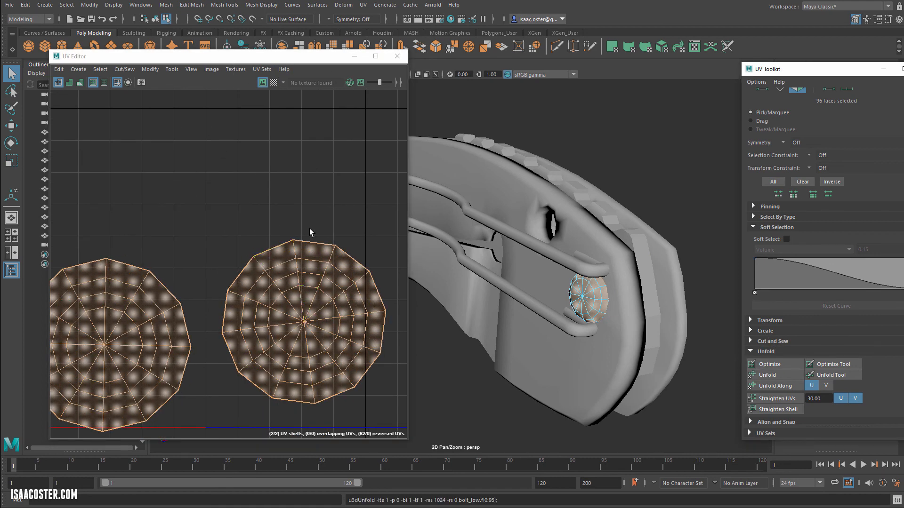
Step: Leave component selection on the bolt and select all the knife parts together as objects to show their combined UVs
{"action": "key", "text": "f"}
{"action": "mouse_move", "coordinate": [600, 253]}
{"action": "left_mouse_down", "text": "alt"}
{"action": "mouse_move", "coordinate": [733, 326]}
{"action": "mouse_move", "coordinate": [554, 284]}
{"action": "mouse_move", "coordinate": [636, 291]}
{"action": "mouse_move", "coordinate": [647, 268]}
{"action": "mouse_move", "coordinate": [597, 262]}
{"action": "left_mouse_up", "text": "alt"}
{"action": "right_click_drag", "start_coordinate": [536, 274], "coordinate": [529, 279], "text": "alt"}
{"action": "middle_click_drag", "start_coordinate": [529, 279], "coordinate": [554, 282], "text": "alt"}
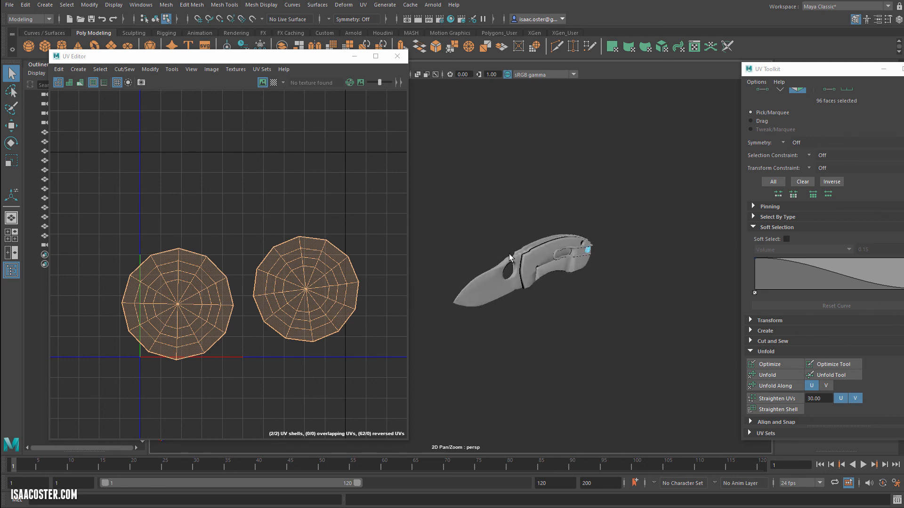
{"action": "key", "text": "F8"}
{"action": "left_click_drag", "start_coordinate": [705, 376], "coordinate": [709, 377], "text": "alt"}
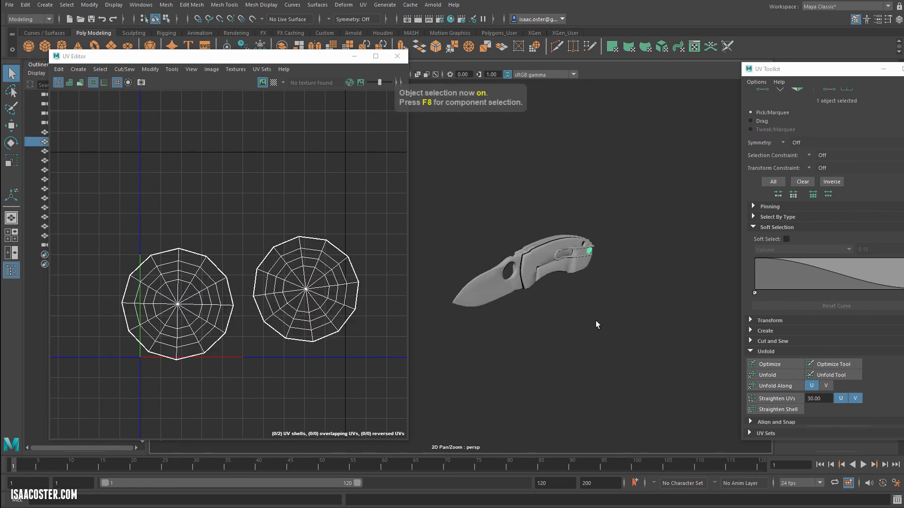
{"action": "left_click_drag", "start_coordinate": [596, 309], "coordinate": [573, 309], "text": "alt"}
{"action": "left_click_drag", "start_coordinate": [625, 218], "coordinate": [499, 320]}
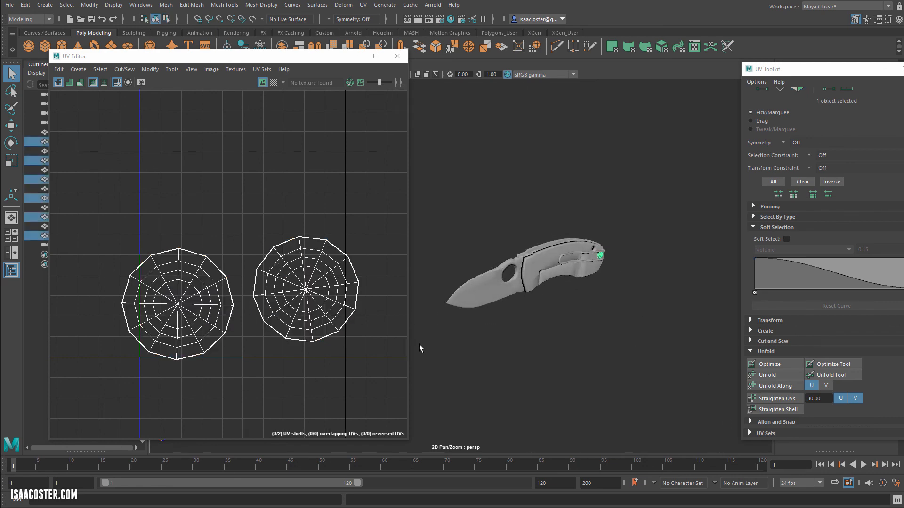
{"action": "scroll", "coordinate": [398, 301], "scroll_direction": "up", "scroll_amount": 3}
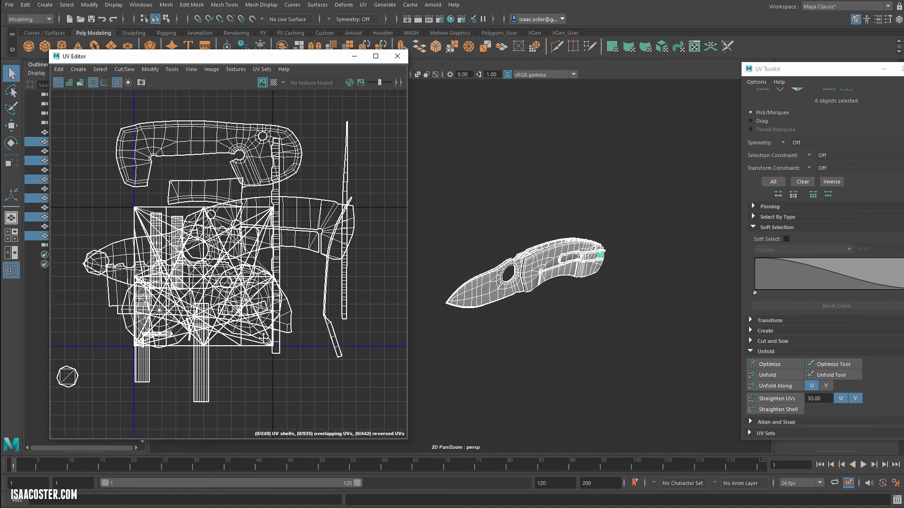
{"action": "left_click_drag", "start_coordinate": [509, 292], "coordinate": [511, 309], "text": "alt"}
{"action": "right_click_drag", "start_coordinate": [510, 309], "coordinate": [627, 317], "text": "alt"}
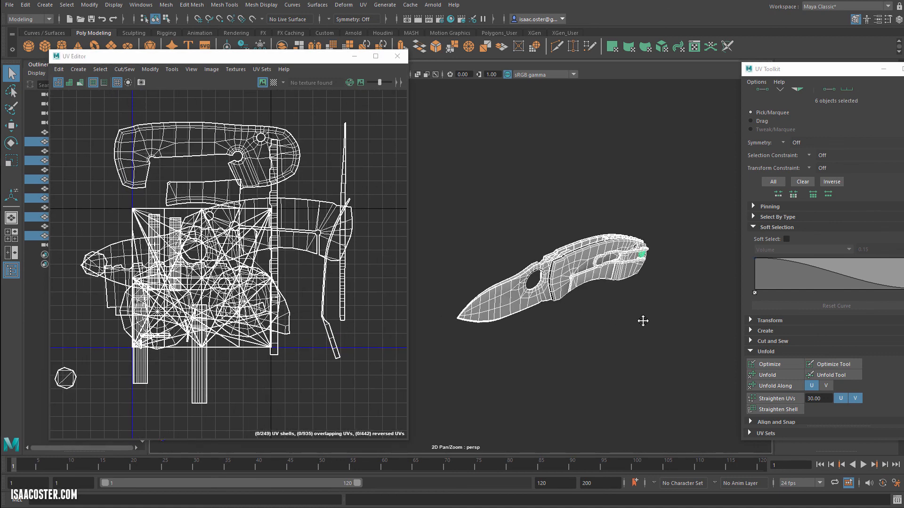